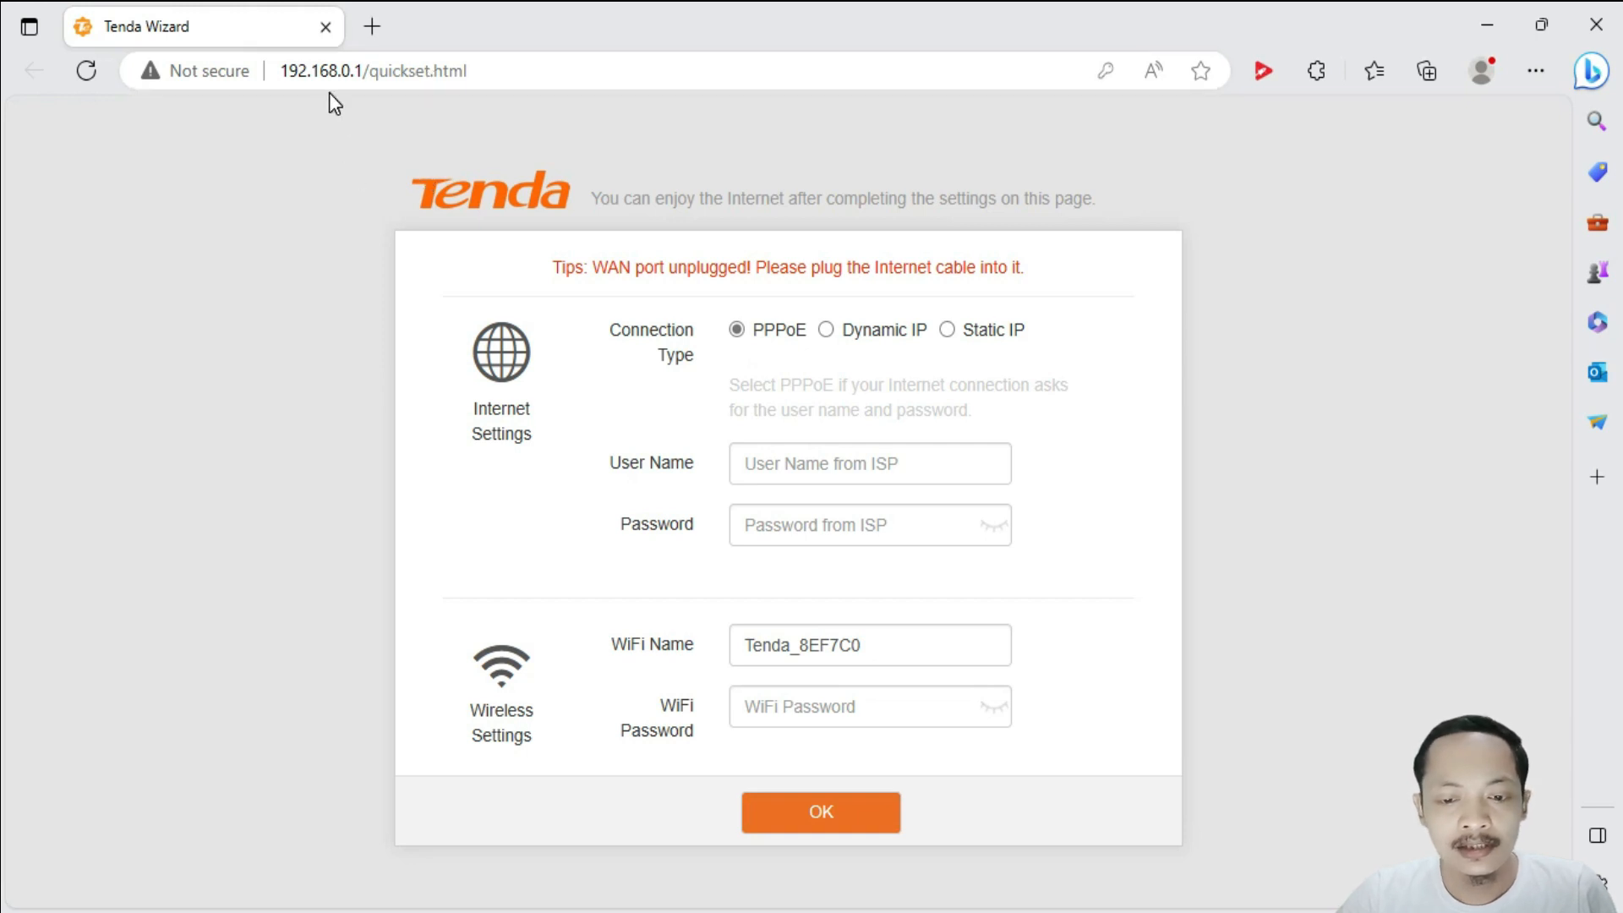
Step: Highlight the router address 192.168.0.1 to load the Tenda quick setup wizard
{"action": "left_click_drag", "start_coordinate": [363, 72], "coordinate": [273, 84]}
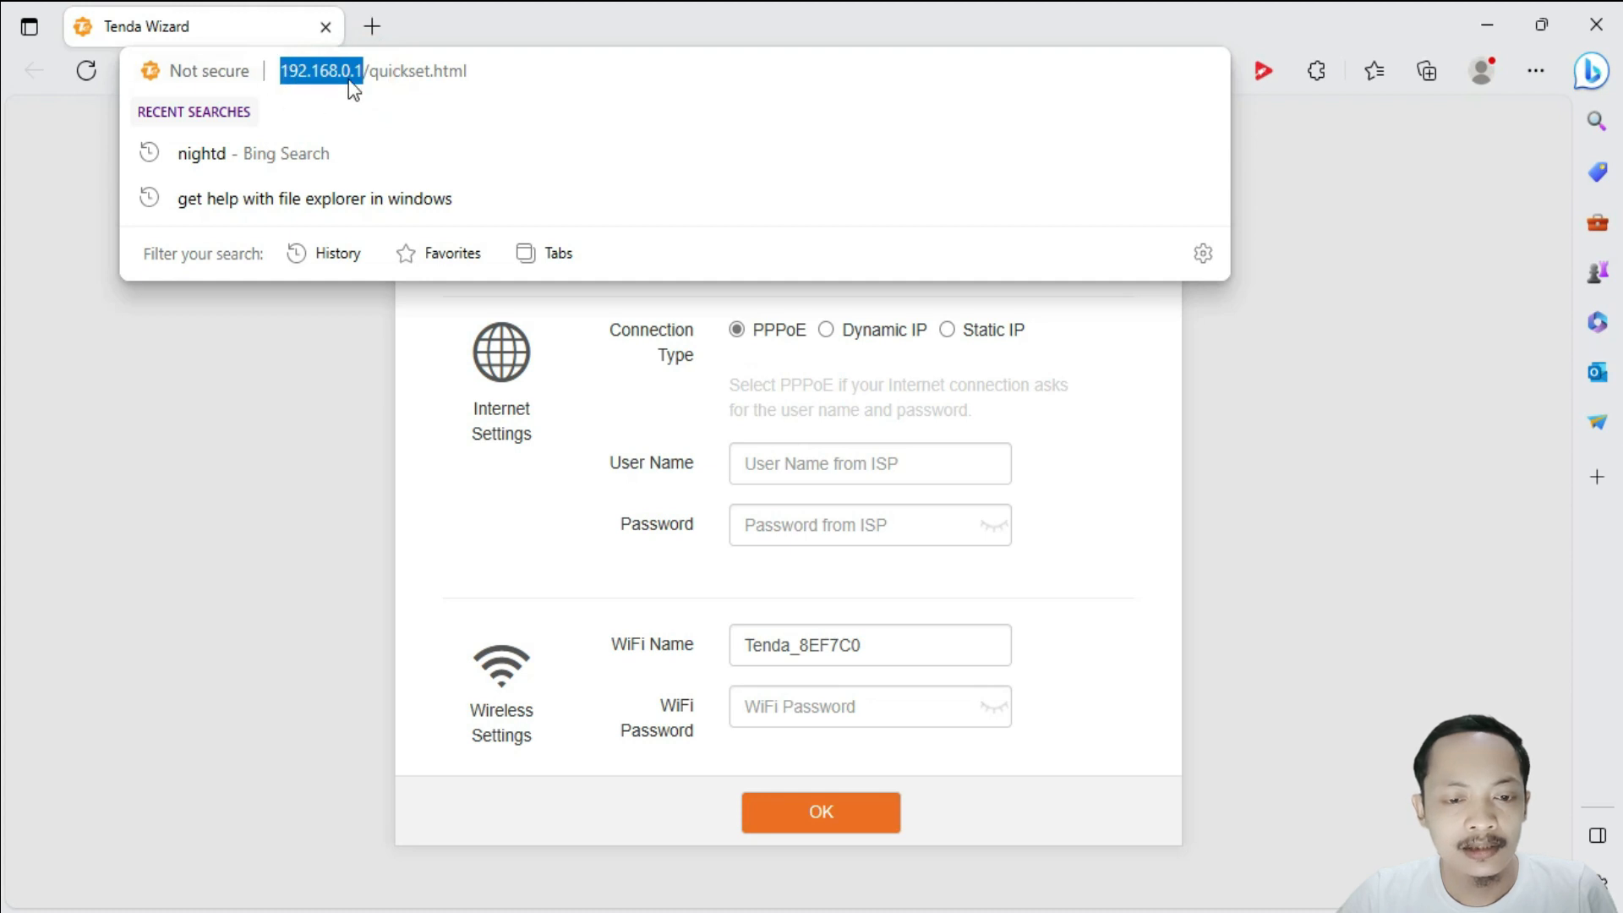
Step: Choose Dynamic IP, rename the WiFi to 'JONI' with an 8-character password, and save
{"action": "left_click", "coordinate": [262, 393]}
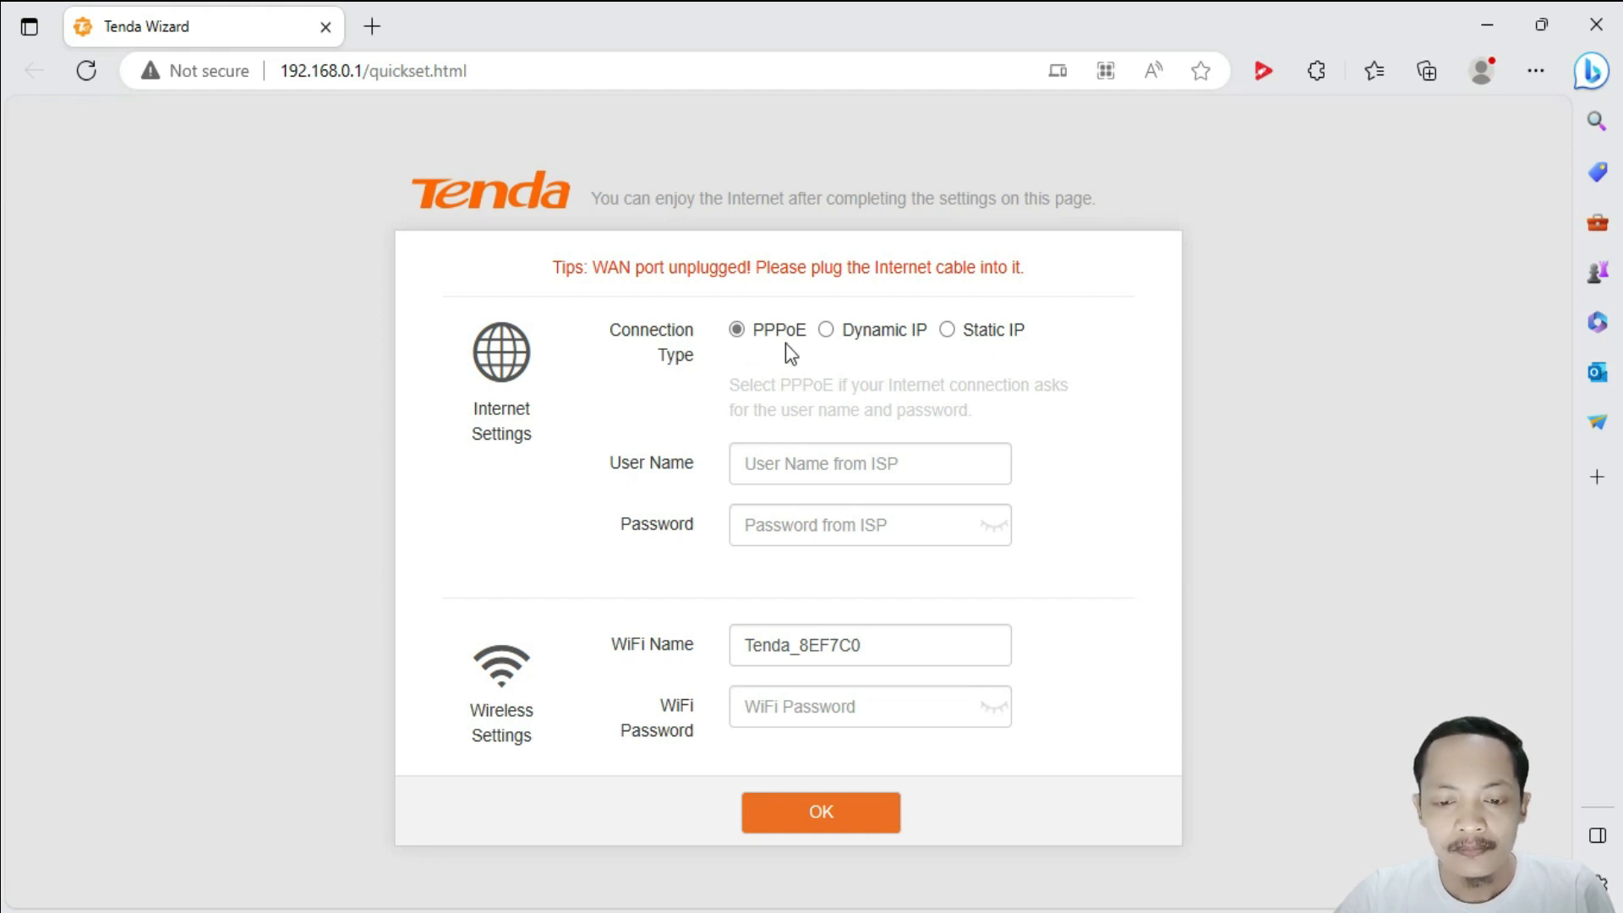
{"action": "left_click", "coordinate": [836, 332]}
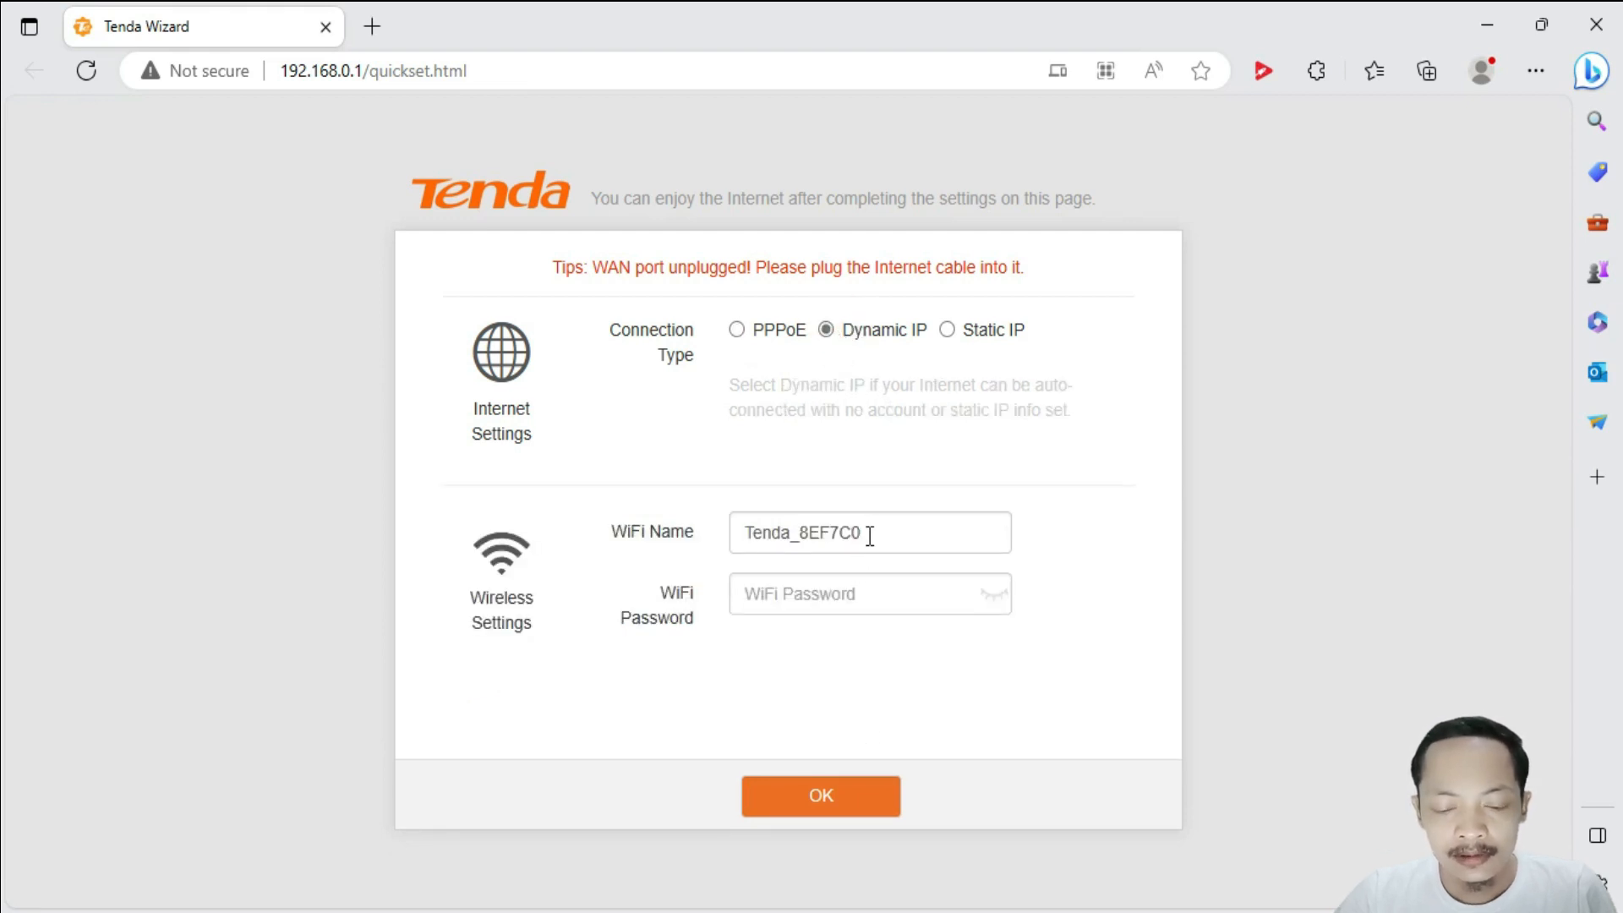
{"action": "left_click_drag", "start_coordinate": [878, 534], "coordinate": [708, 548]}
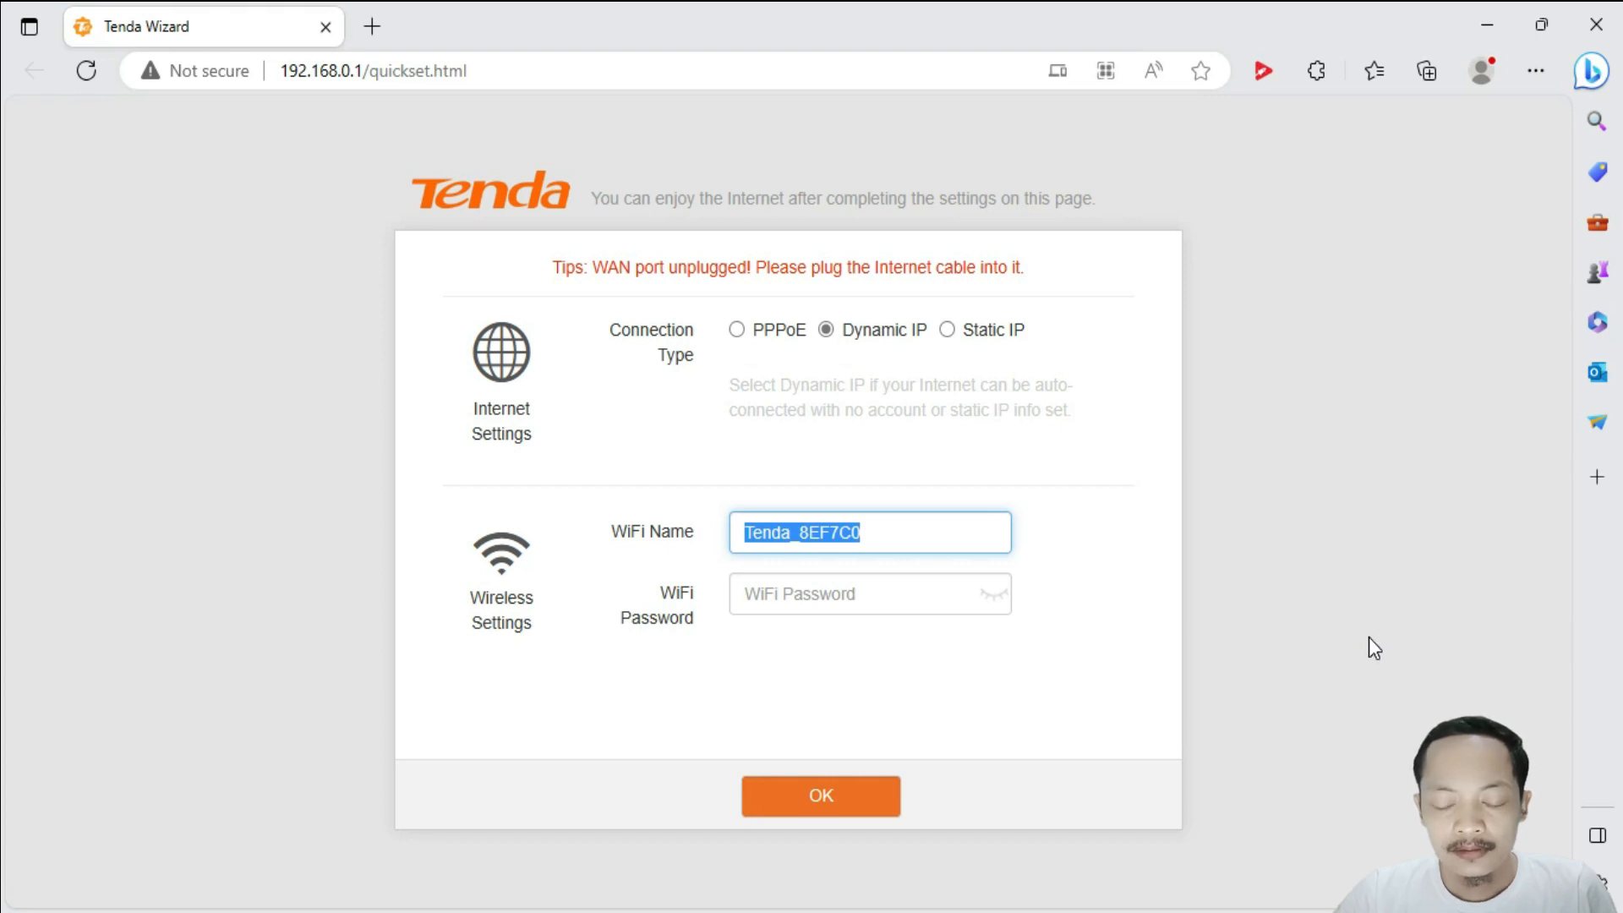
{"action": "type", "text": "J"}
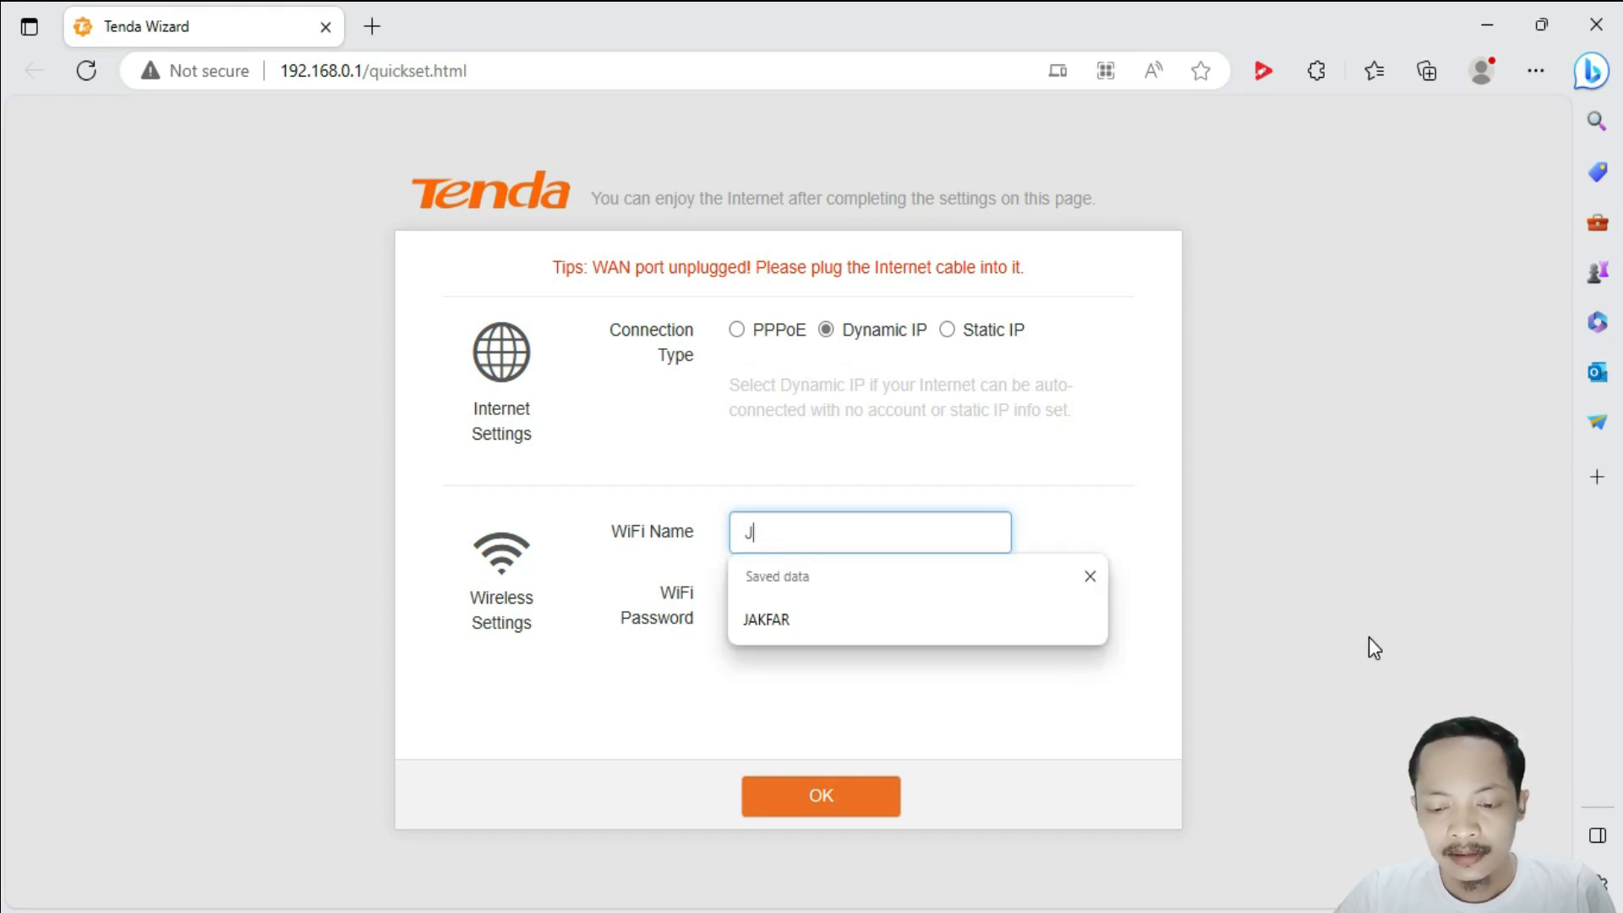
{"action": "type", "text": "ONI"}
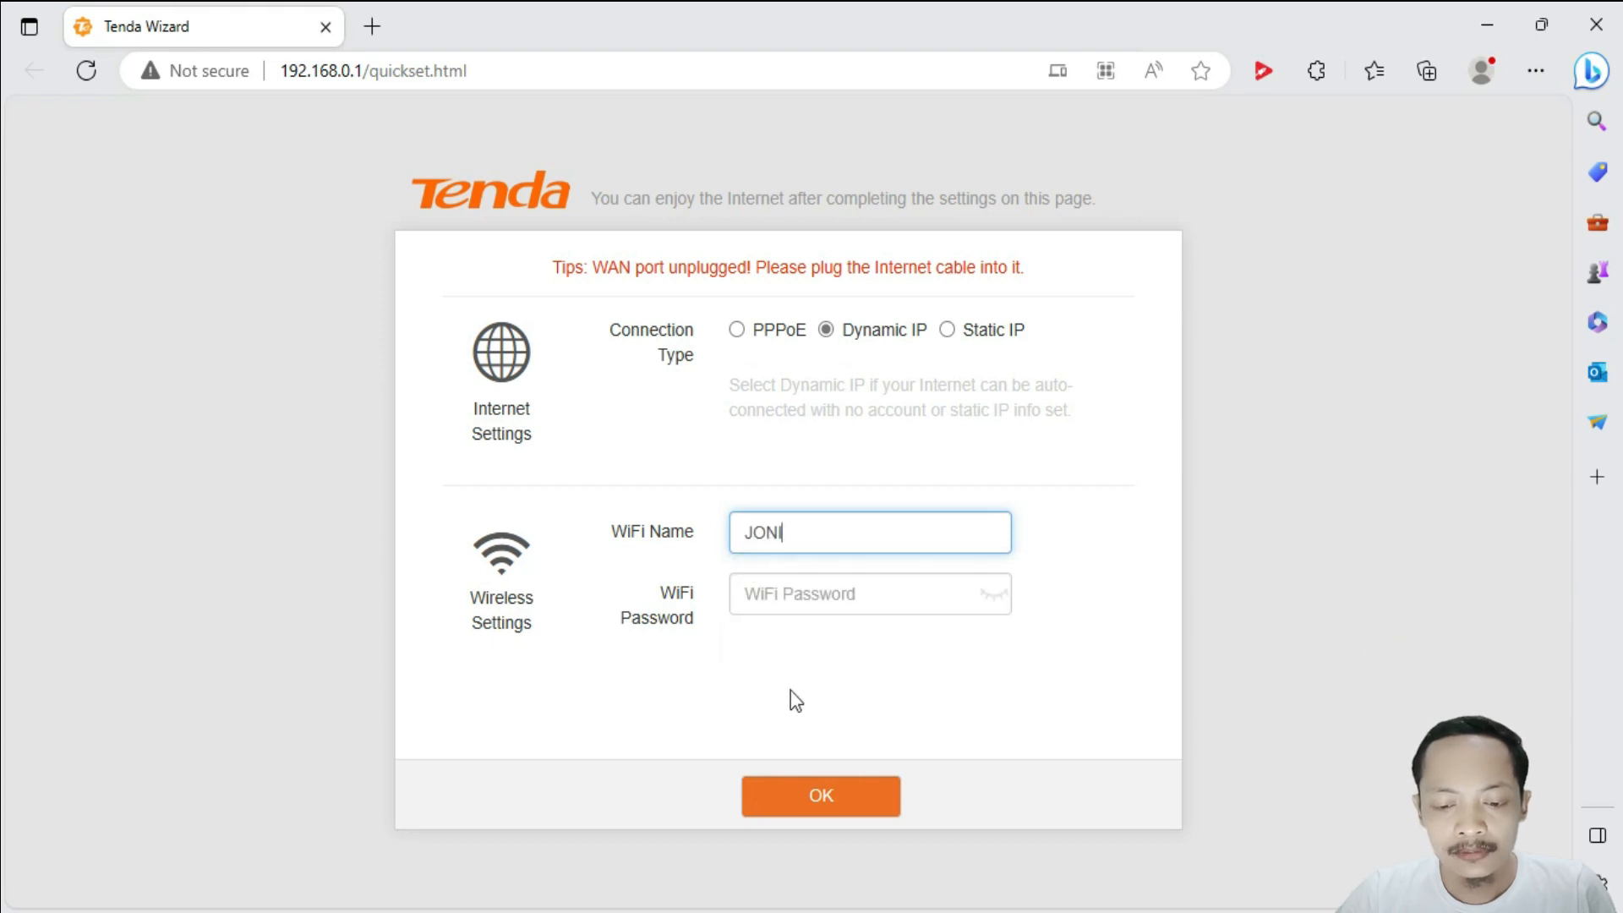
{"action": "left_click", "coordinate": [802, 600]}
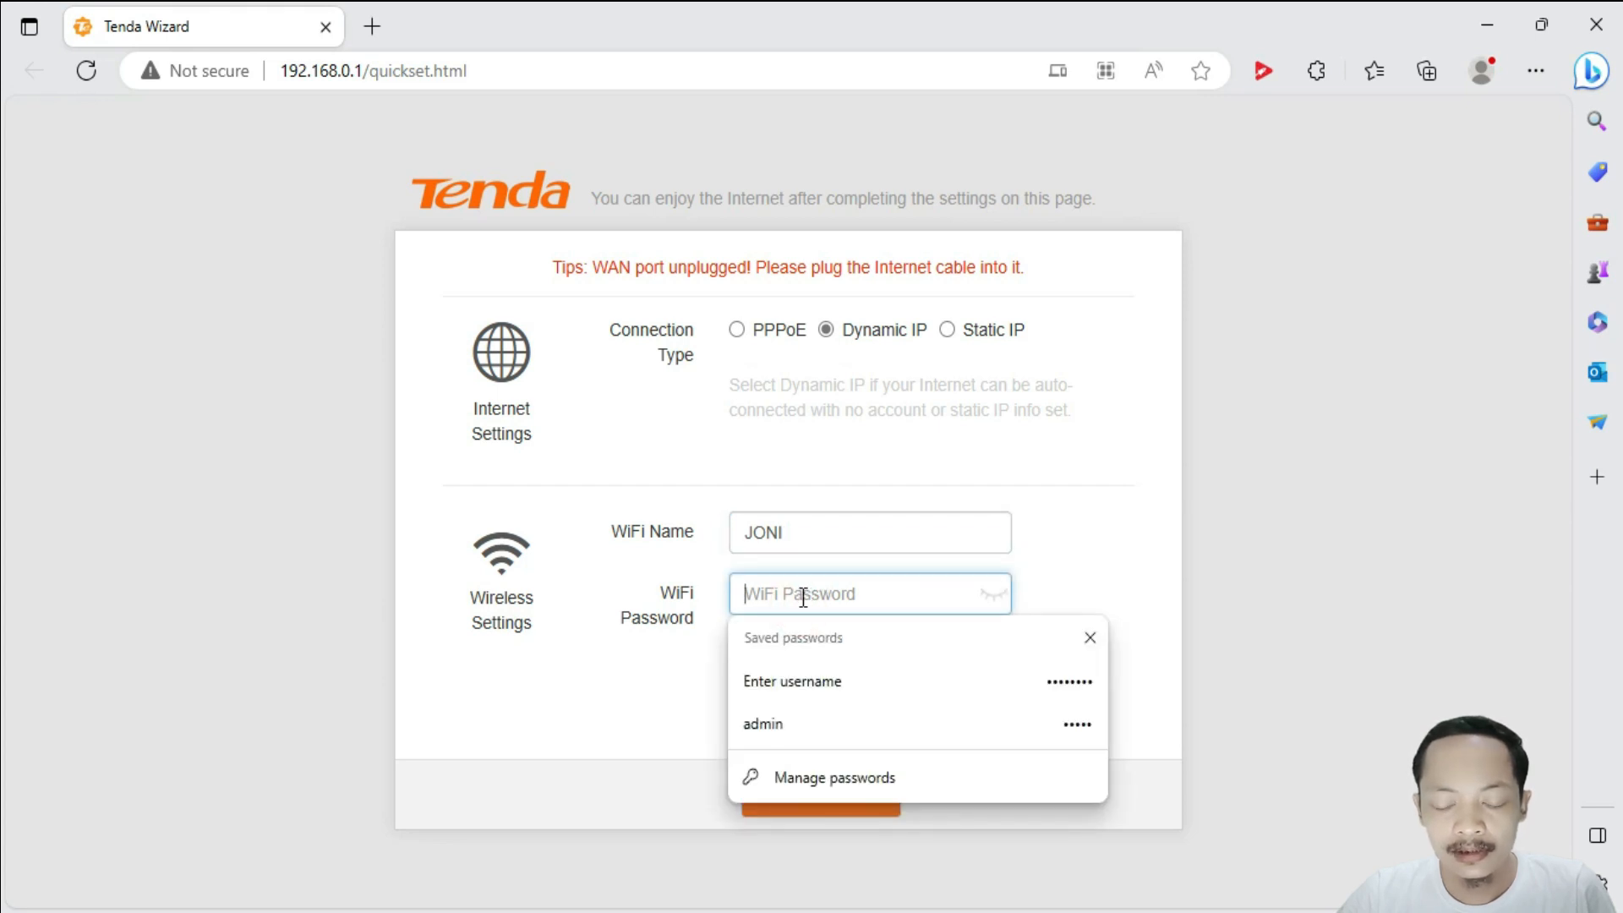
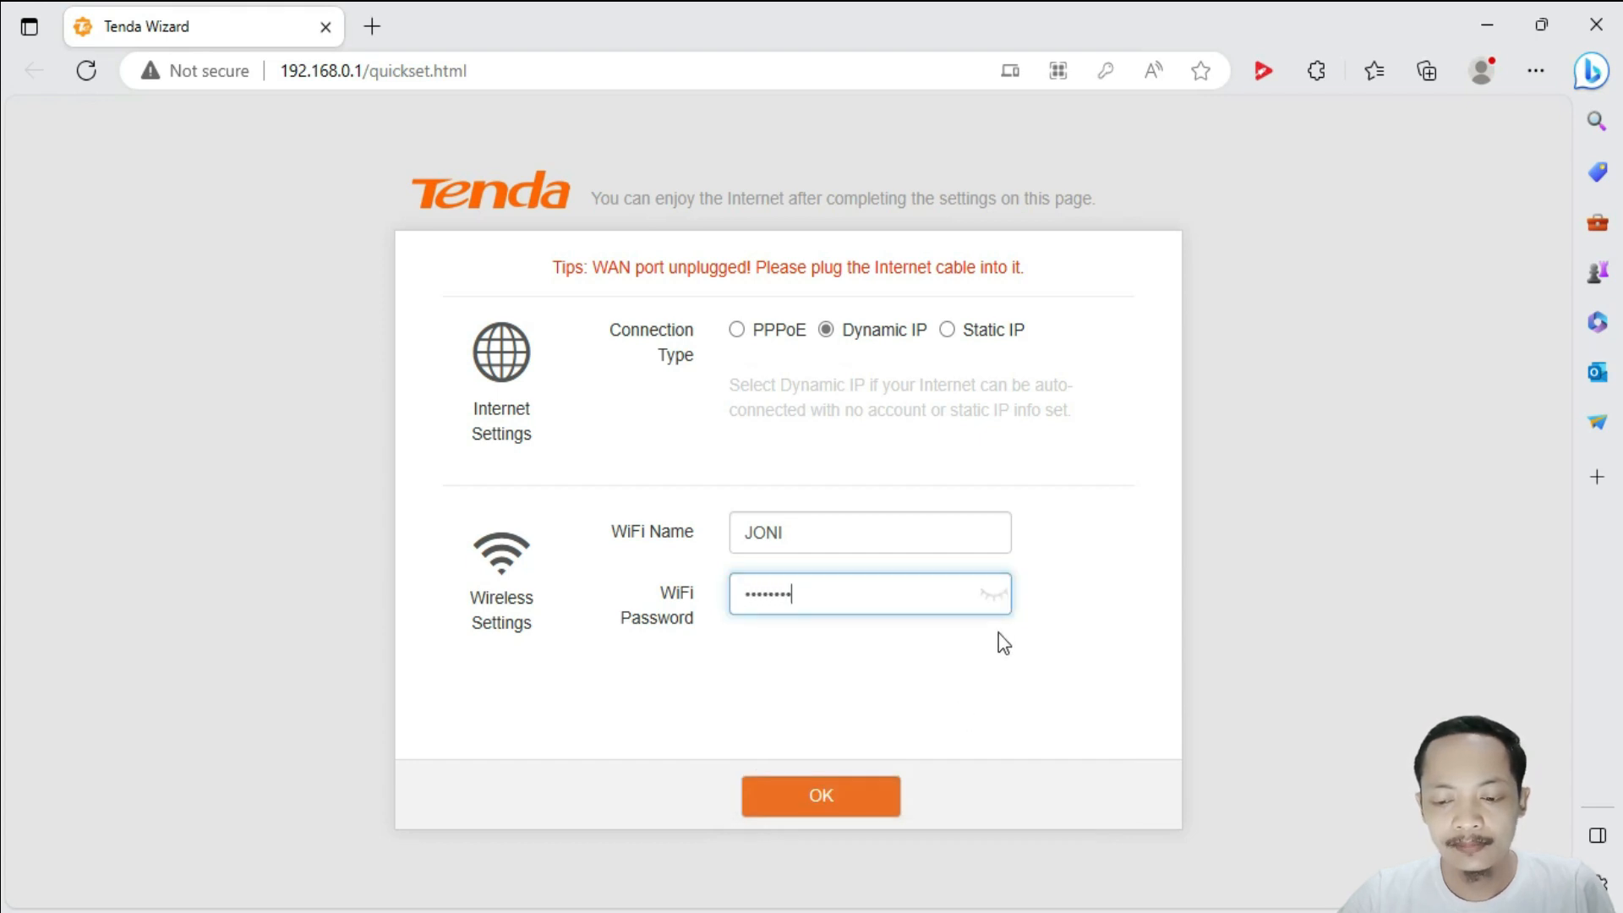
{"action": "left_click", "coordinate": [997, 597]}
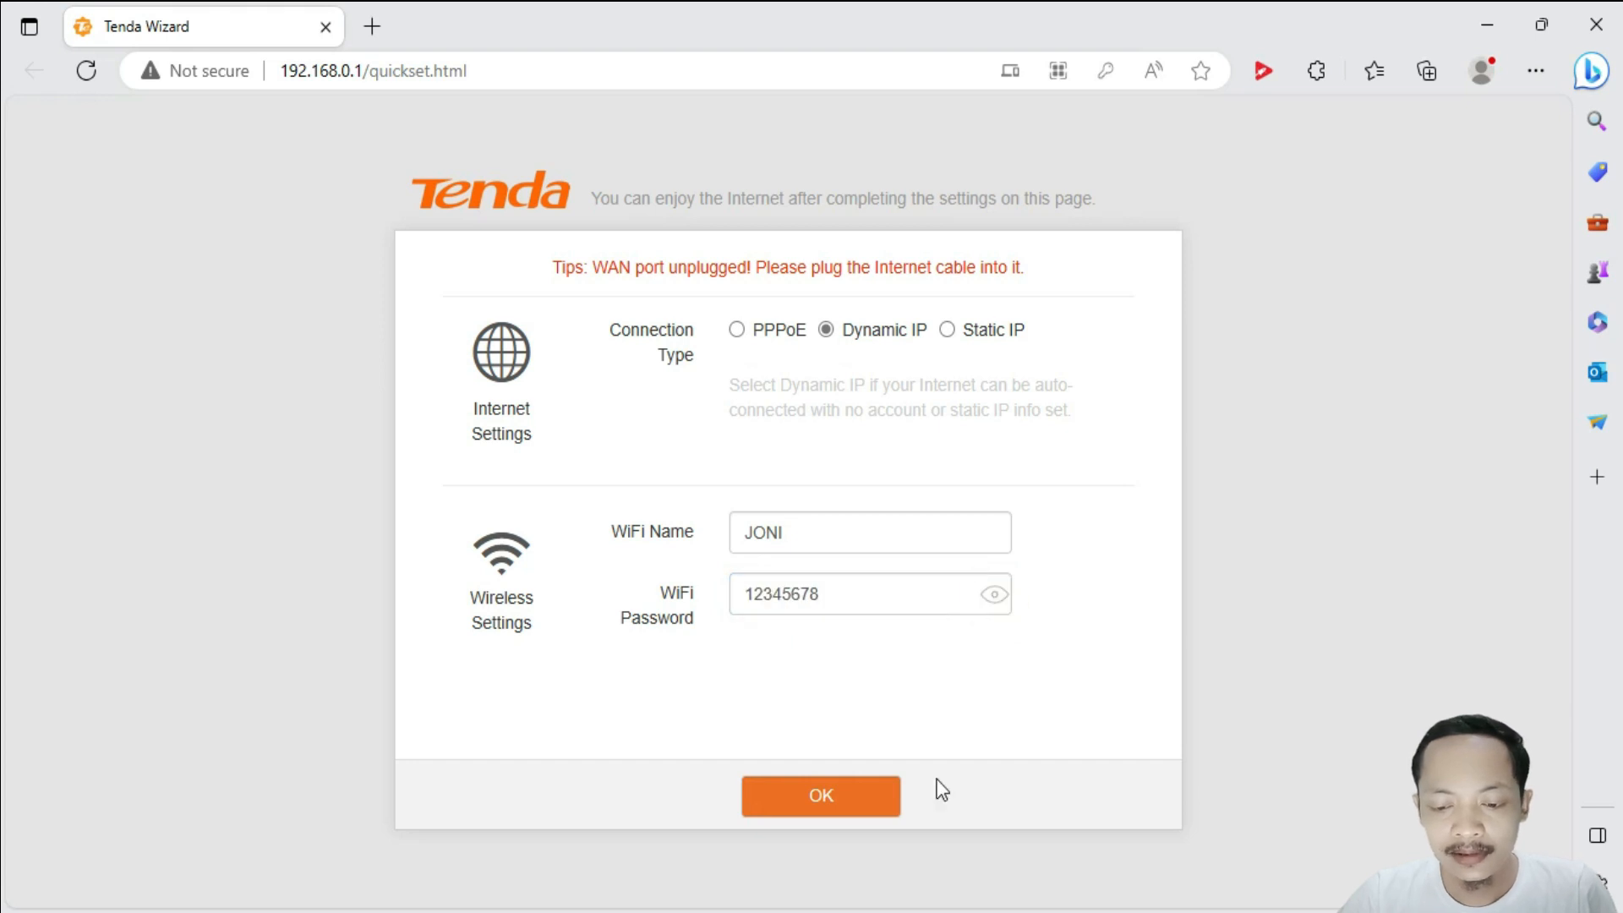
{"action": "left_click", "coordinate": [822, 801]}
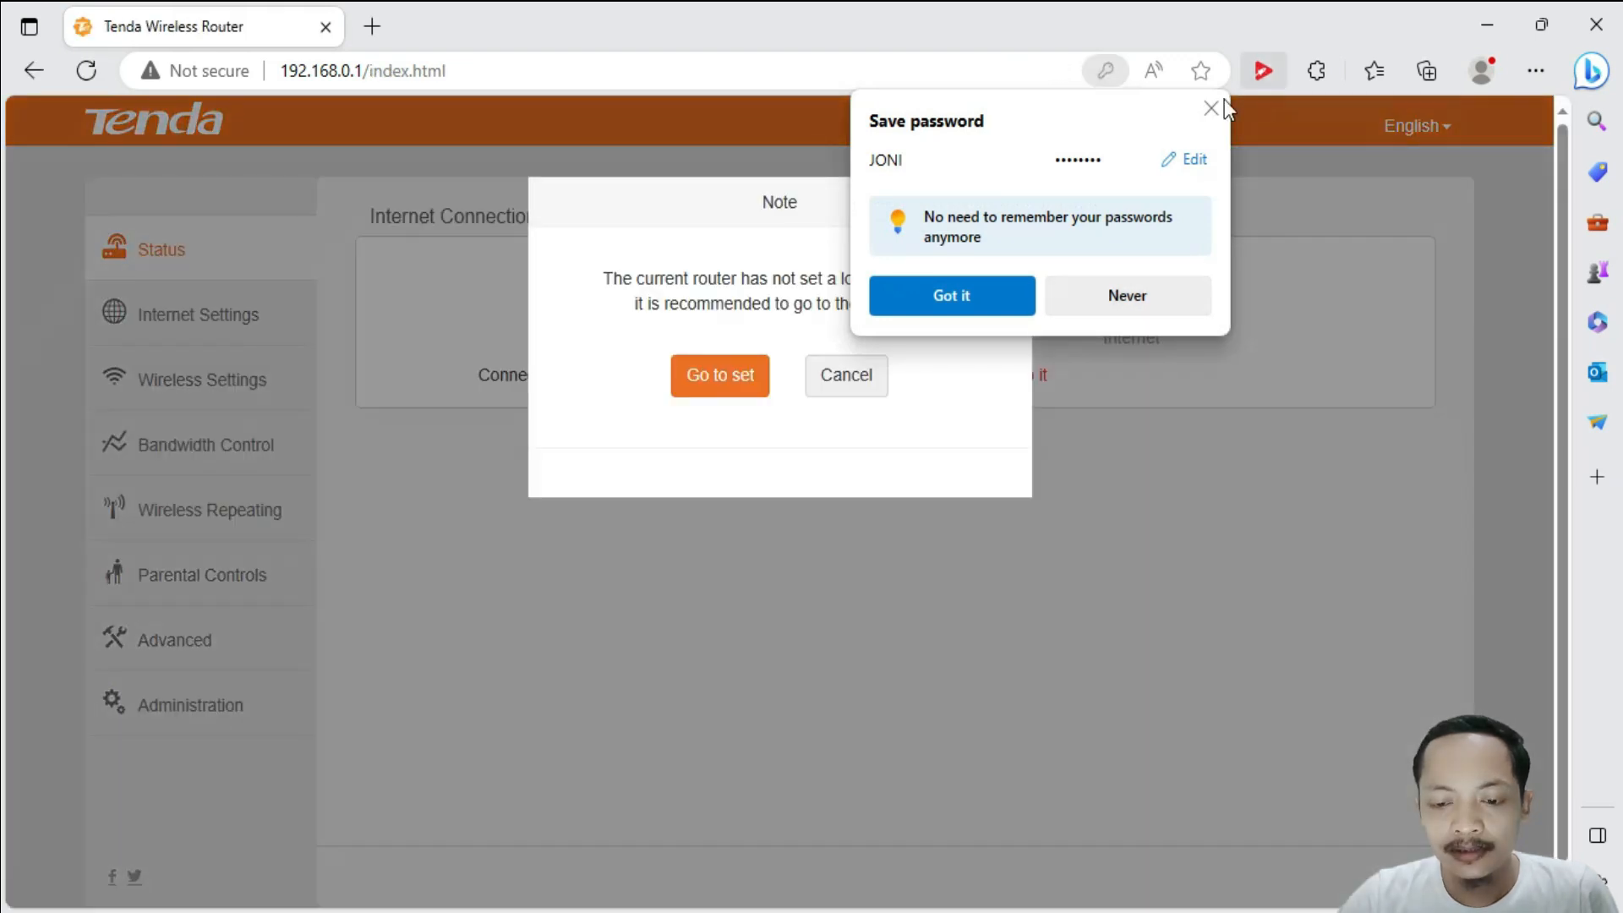
Step: Dismiss the save-password and login-password prompts, then view Internet and Wireless Settings
{"action": "left_click", "coordinate": [1210, 106]}
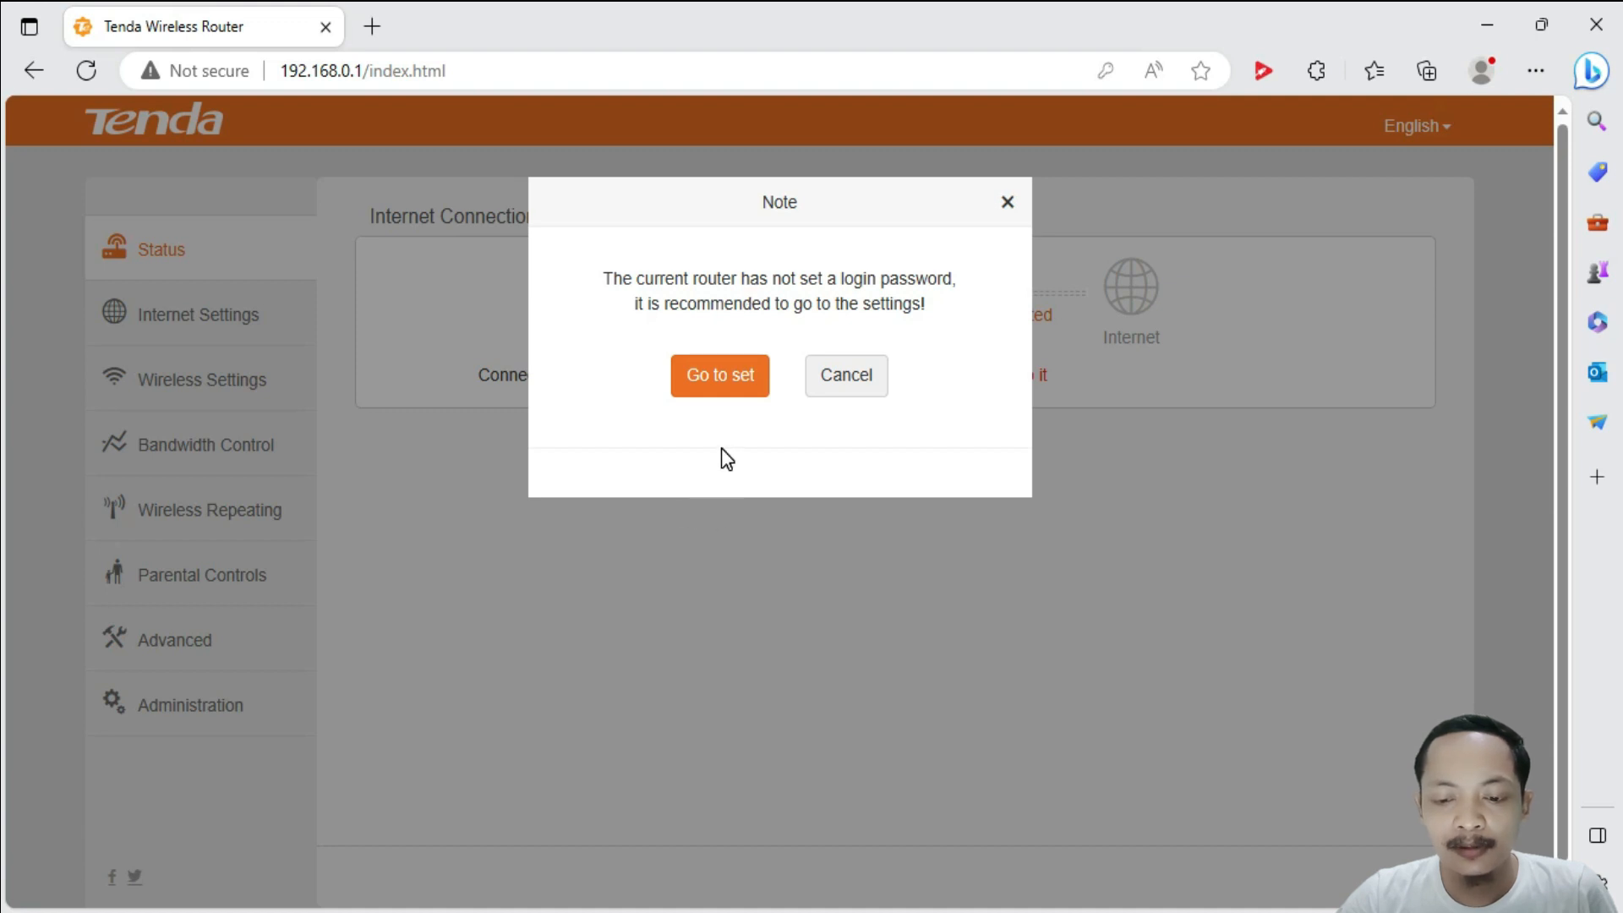
{"action": "left_click", "coordinate": [833, 387]}
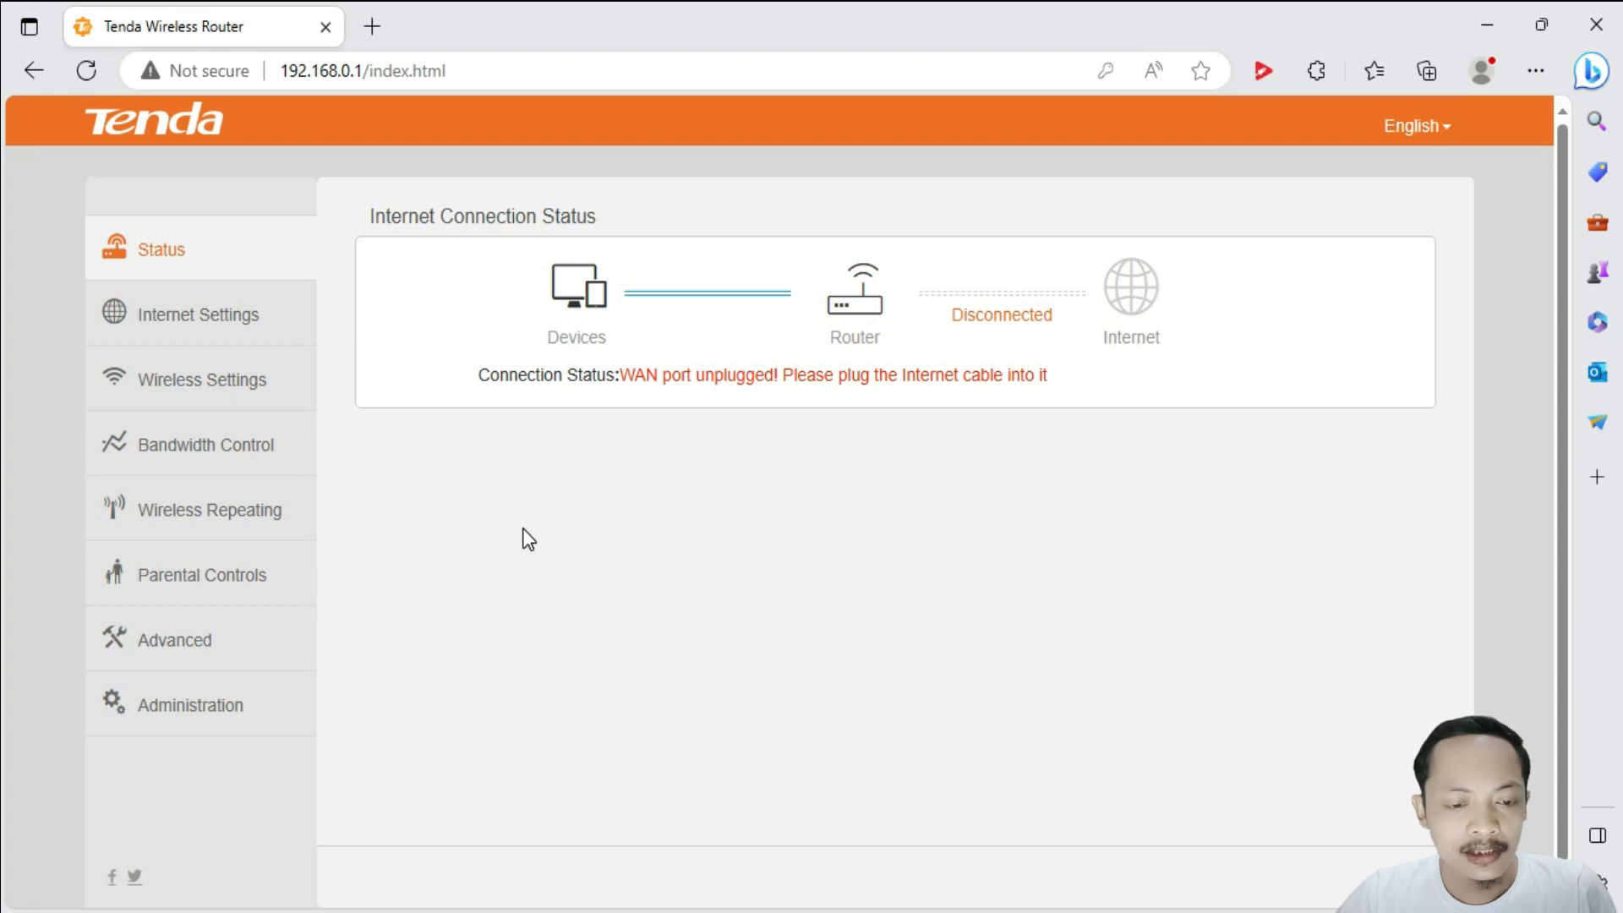
{"action": "left_click", "coordinate": [249, 330]}
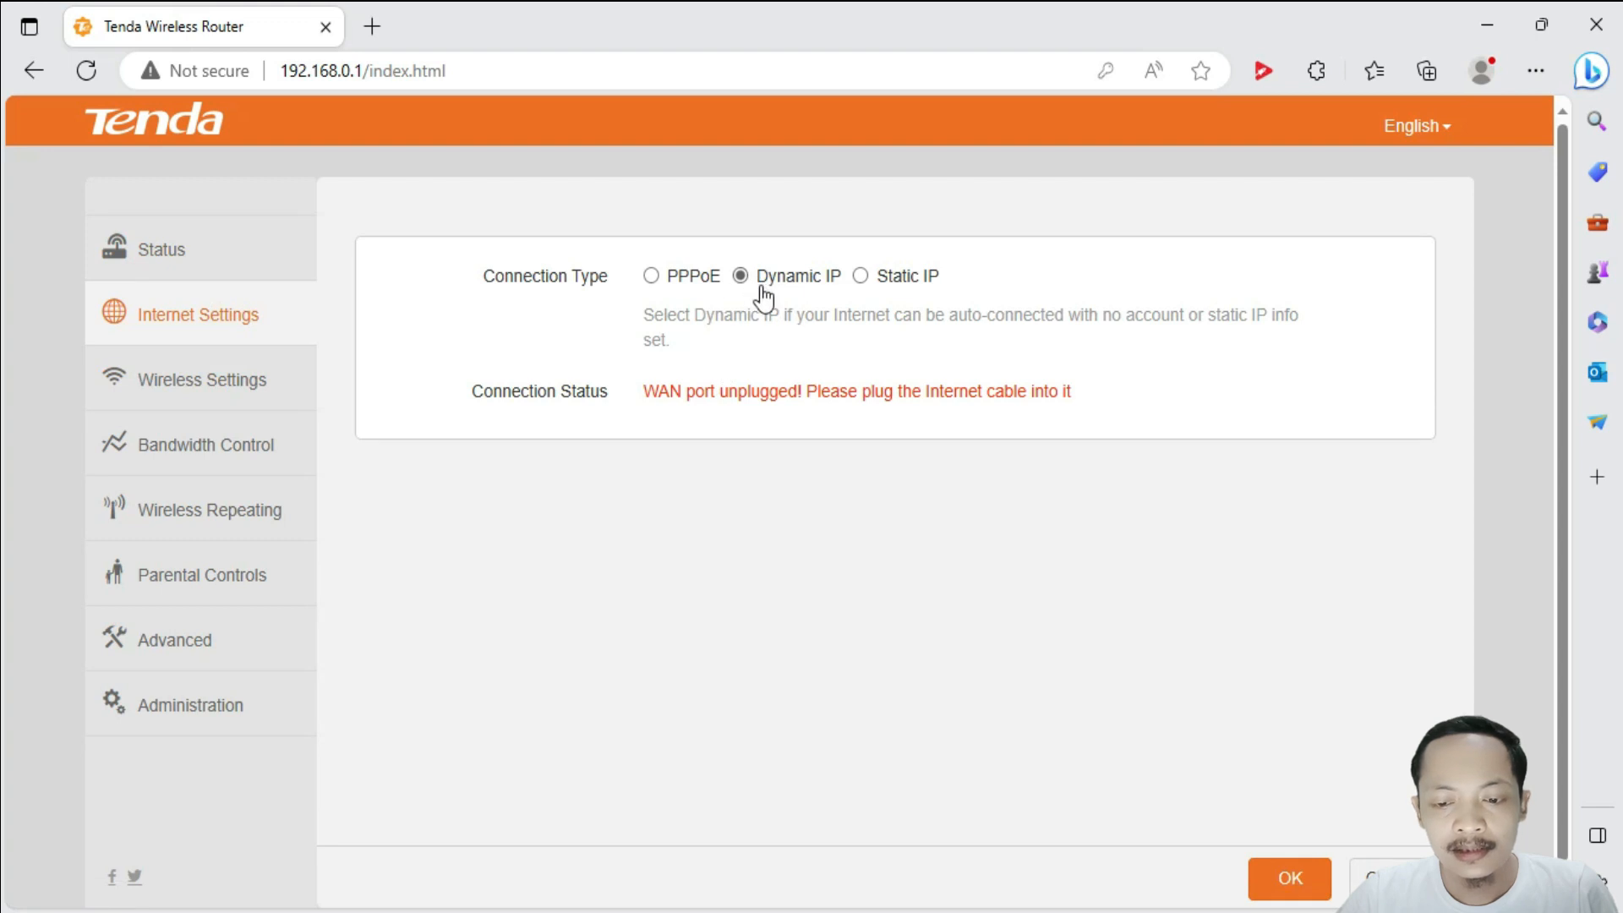
{"action": "left_click", "coordinate": [224, 380]}
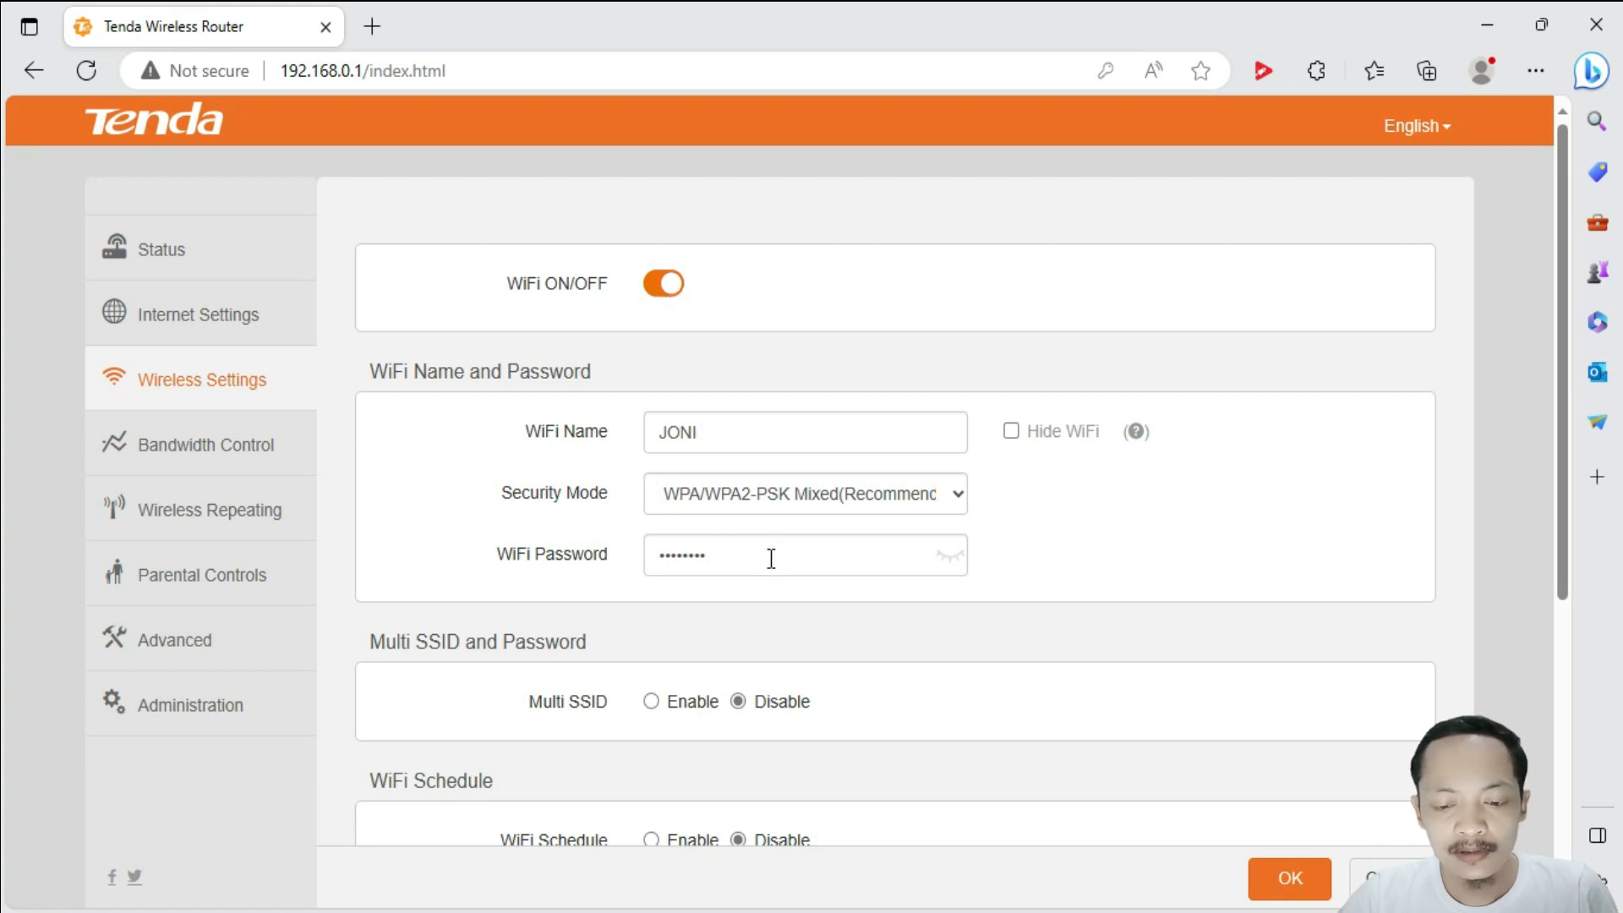
Step: Set the wireless channel to Channel 9 (2452MHz) with 40MHz width and save
{"action": "left_click", "coordinate": [949, 558]}
{"action": "left_click", "coordinate": [952, 558]}
{"action": "scroll", "coordinate": [953, 613], "scroll_direction": "down", "scroll_amount": 3}
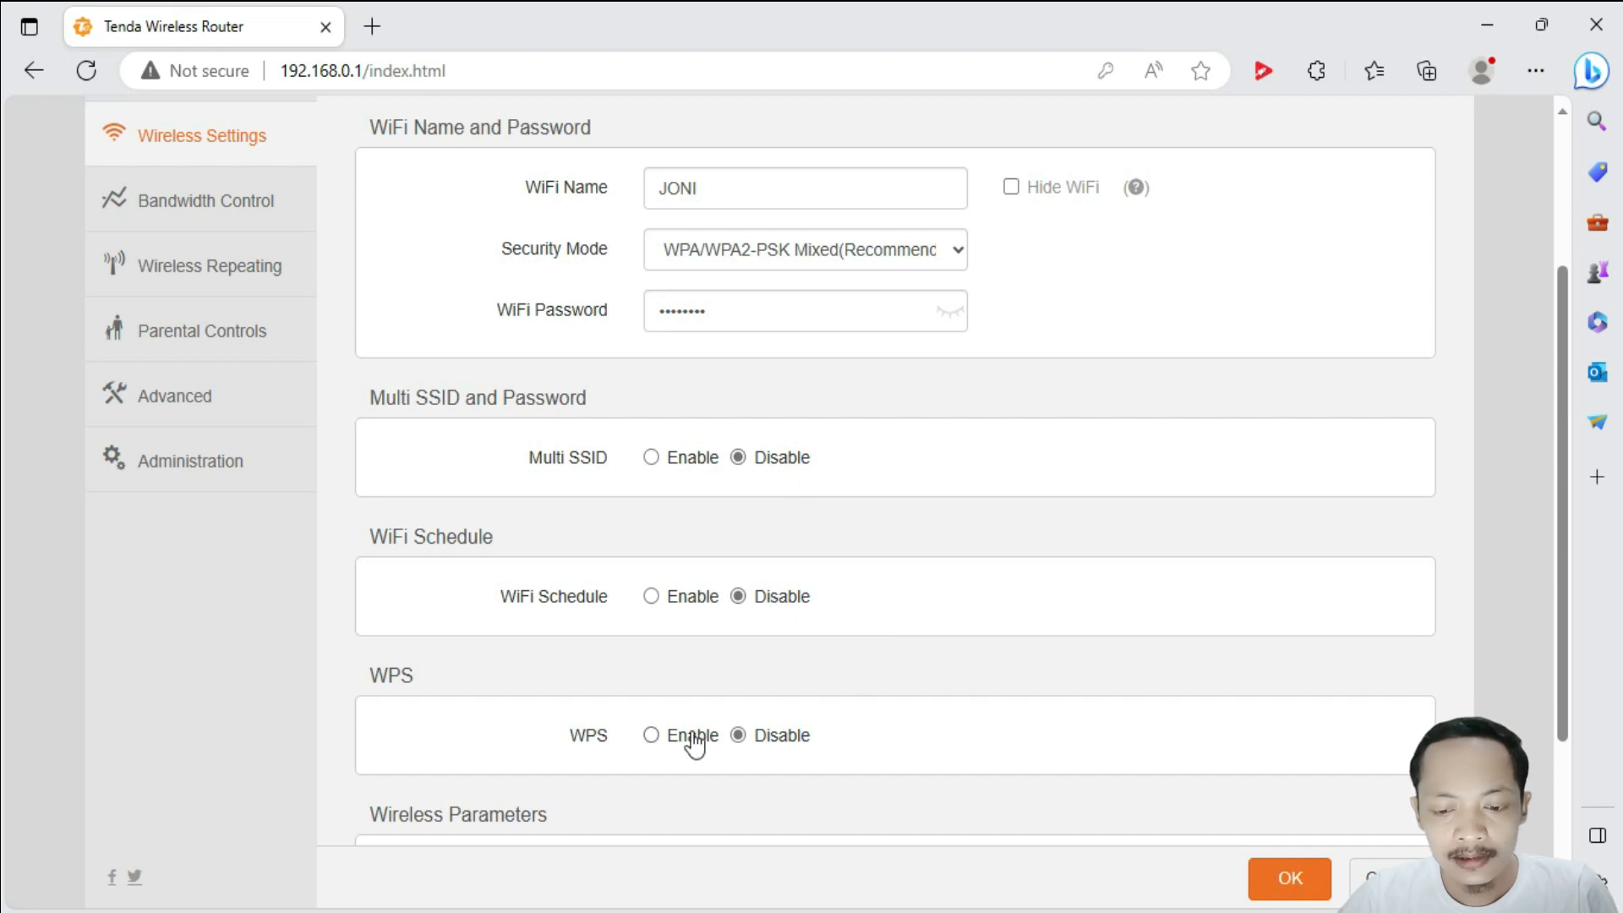
{"action": "scroll", "coordinate": [1002, 621], "scroll_direction": "down", "scroll_amount": 3}
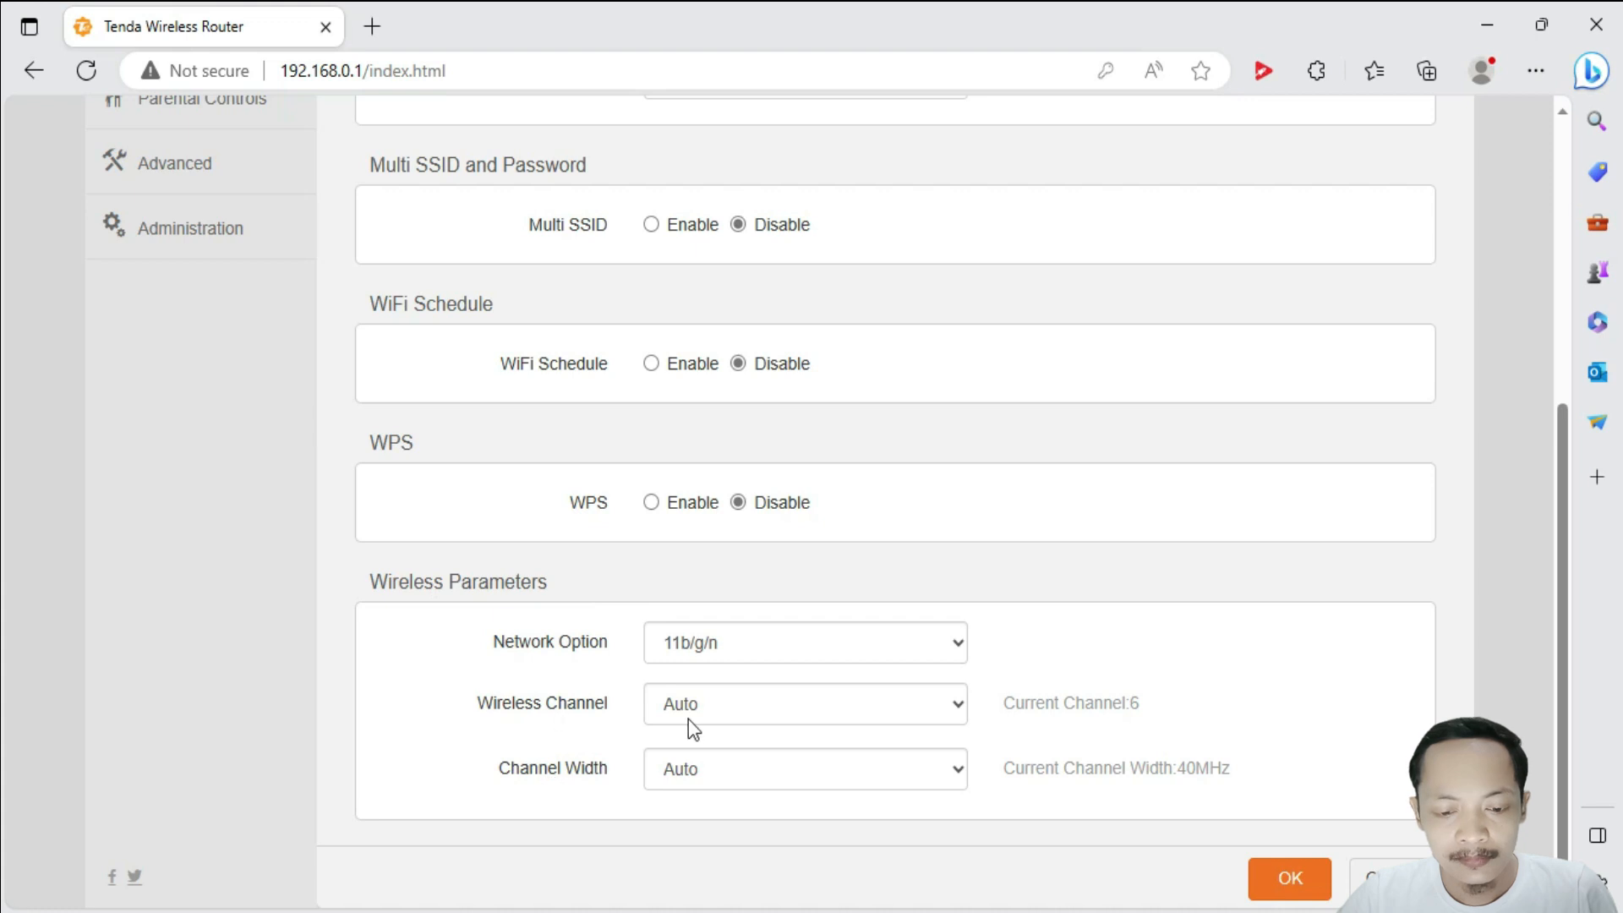
{"action": "left_click", "coordinate": [958, 705]}
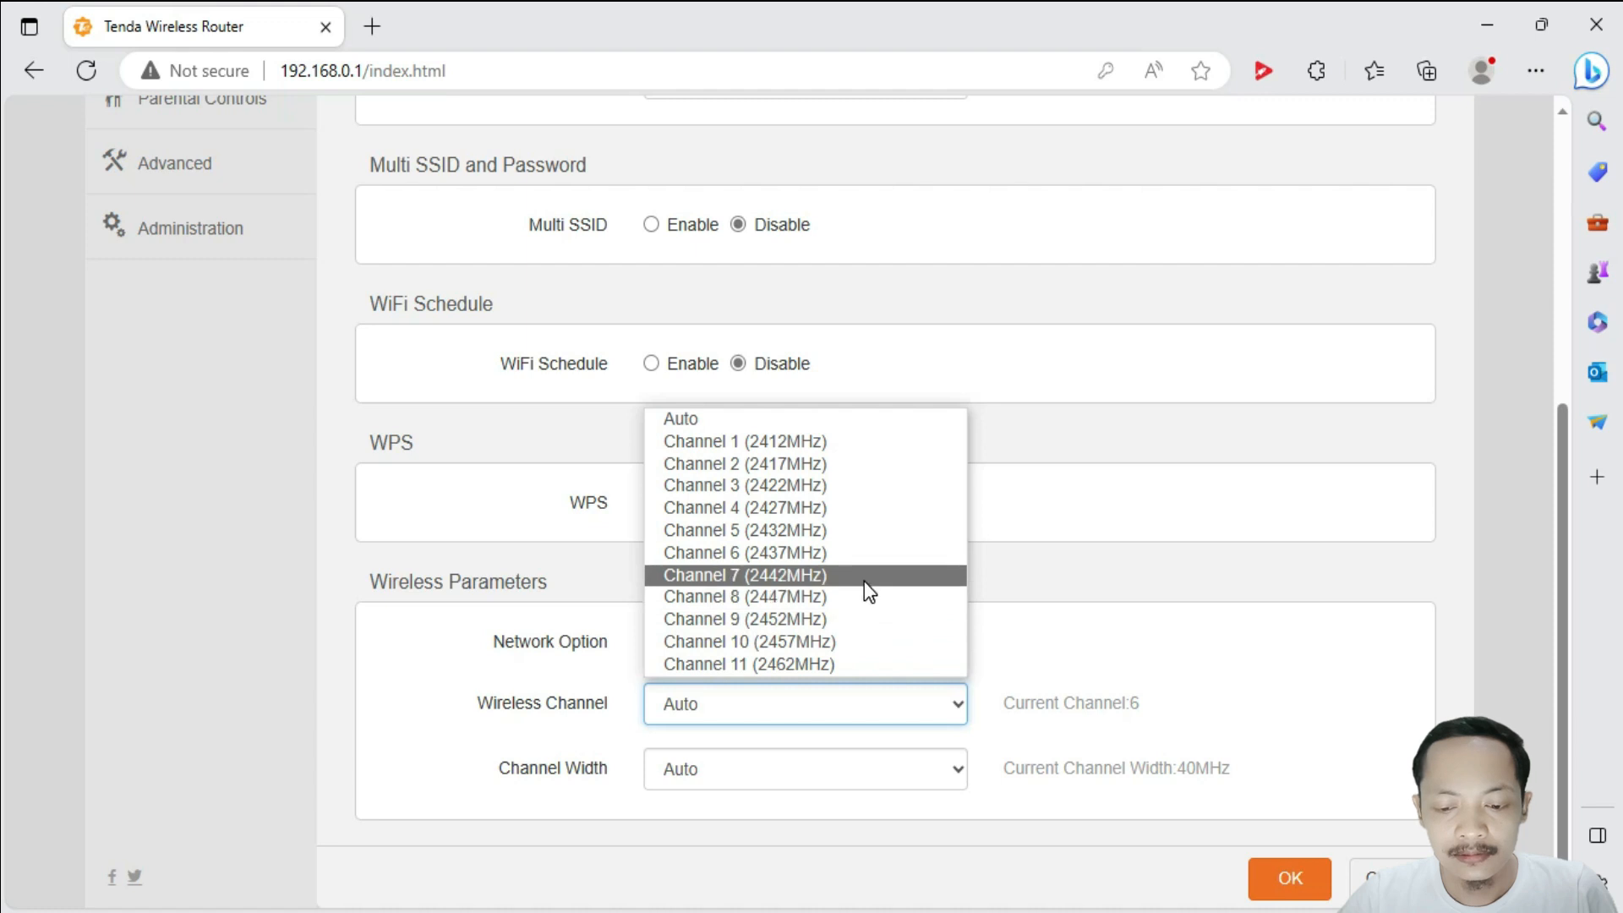
{"action": "left_click", "coordinate": [864, 617]}
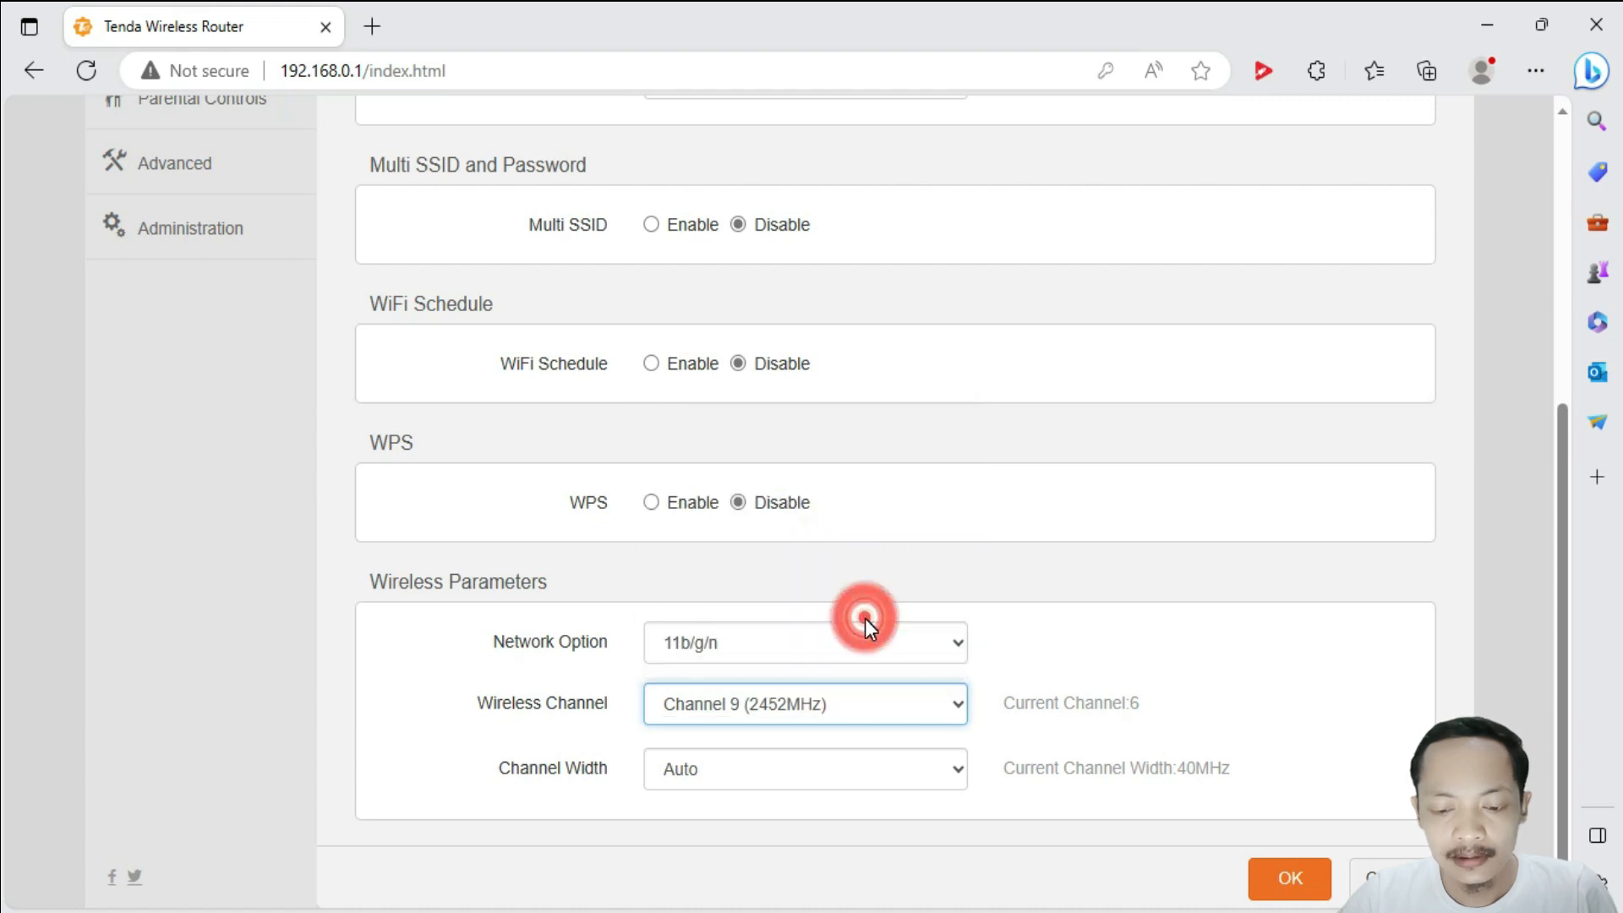
{"action": "left_click", "coordinate": [943, 768]}
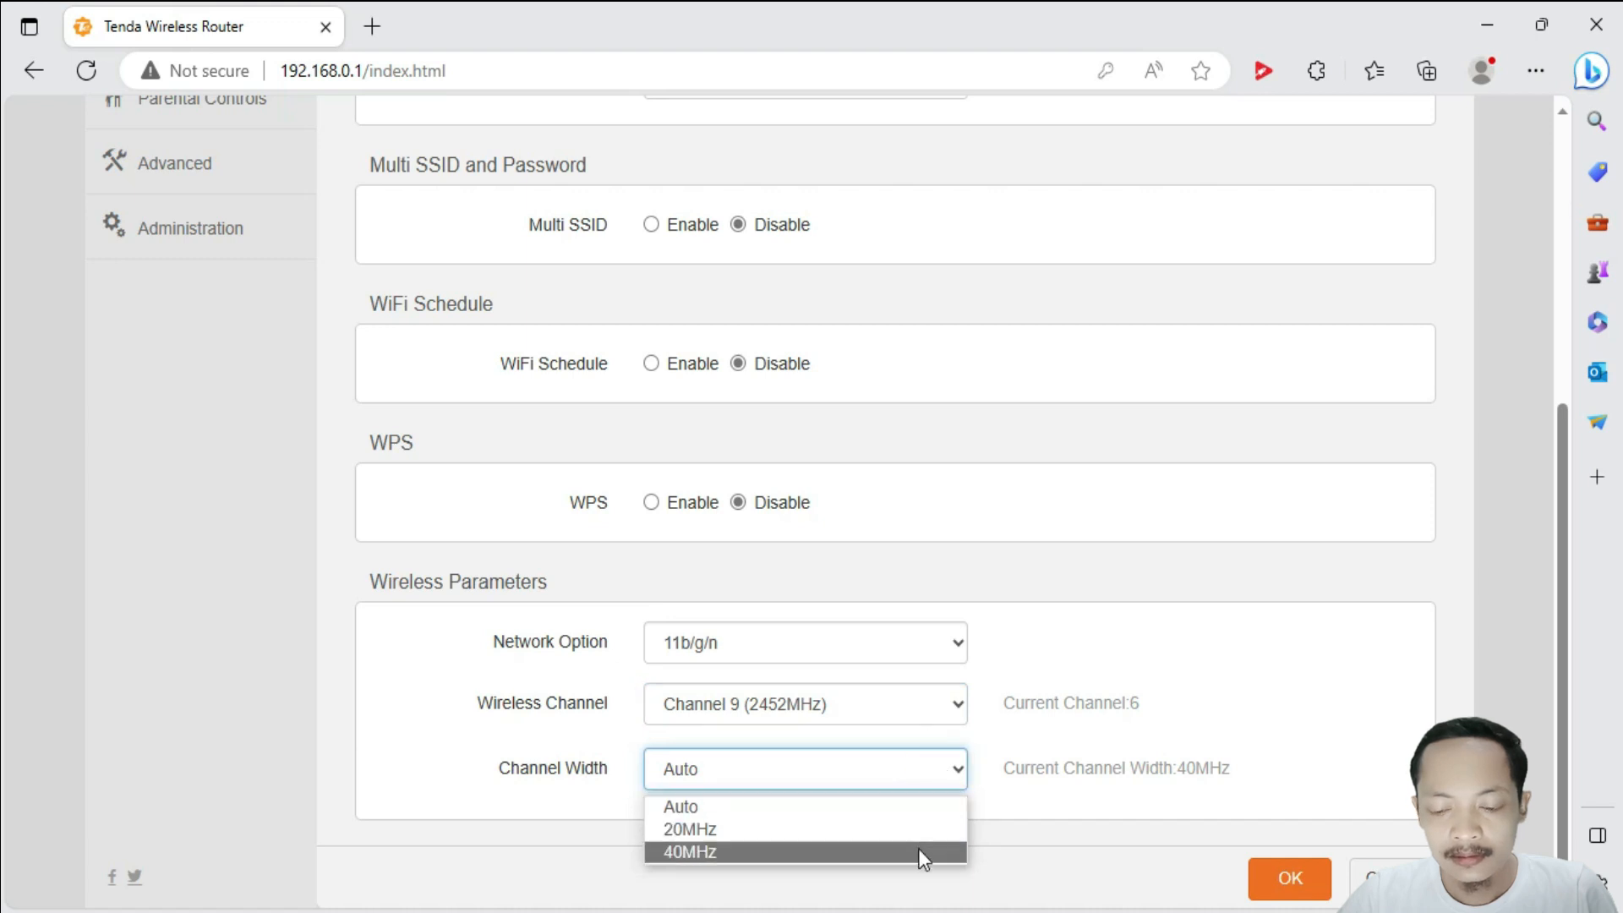
{"action": "left_click", "coordinate": [874, 851]}
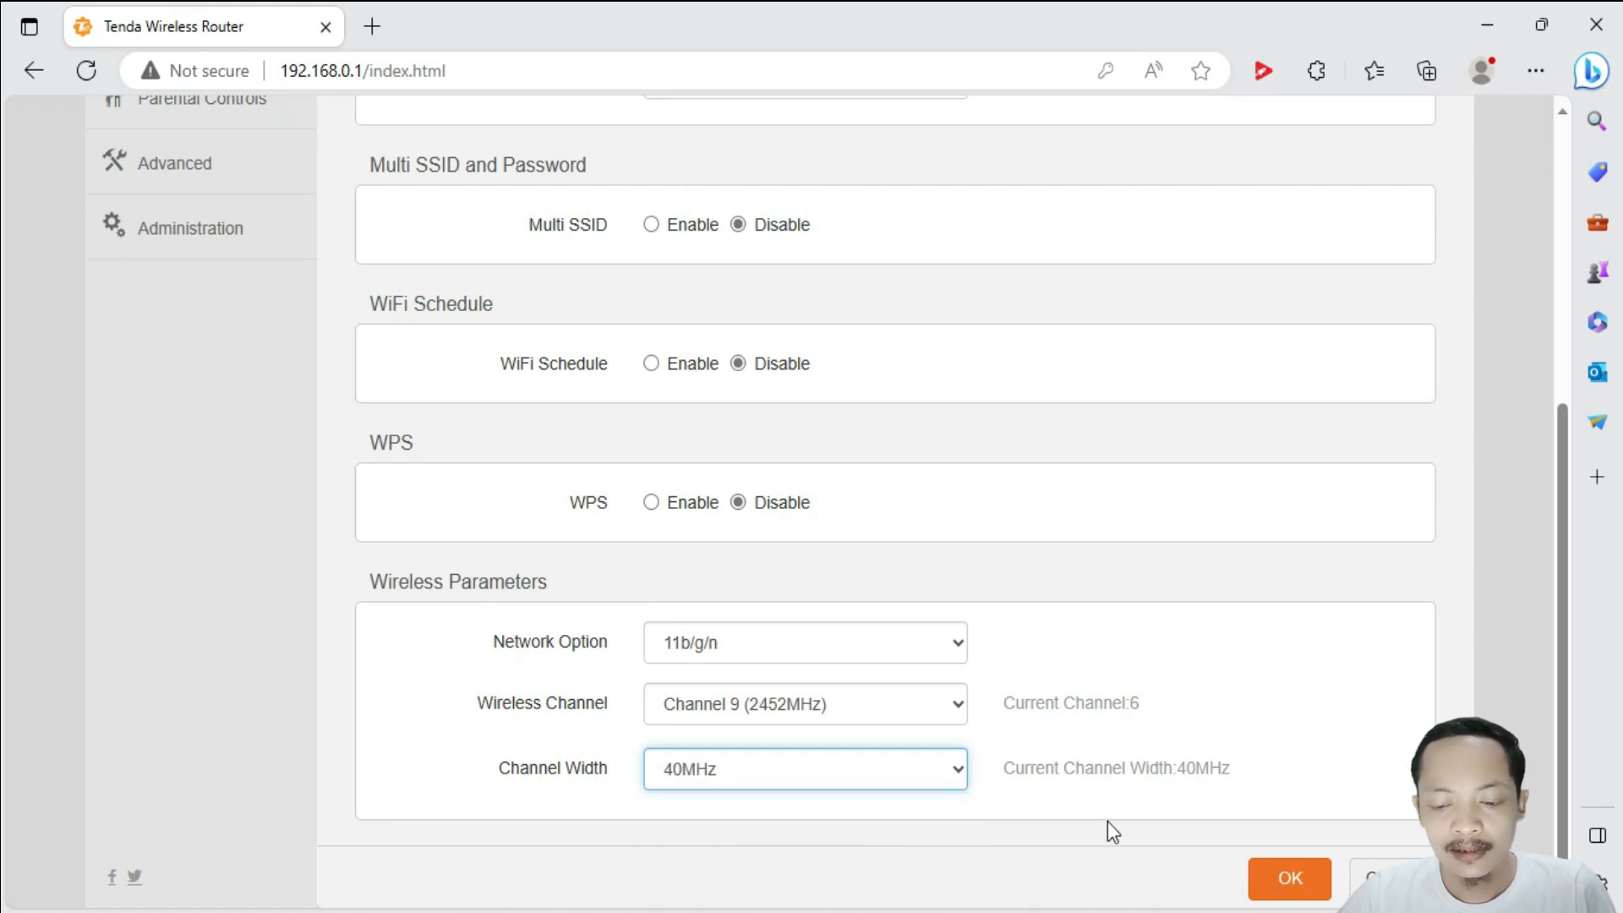
{"action": "left_click", "coordinate": [1290, 879]}
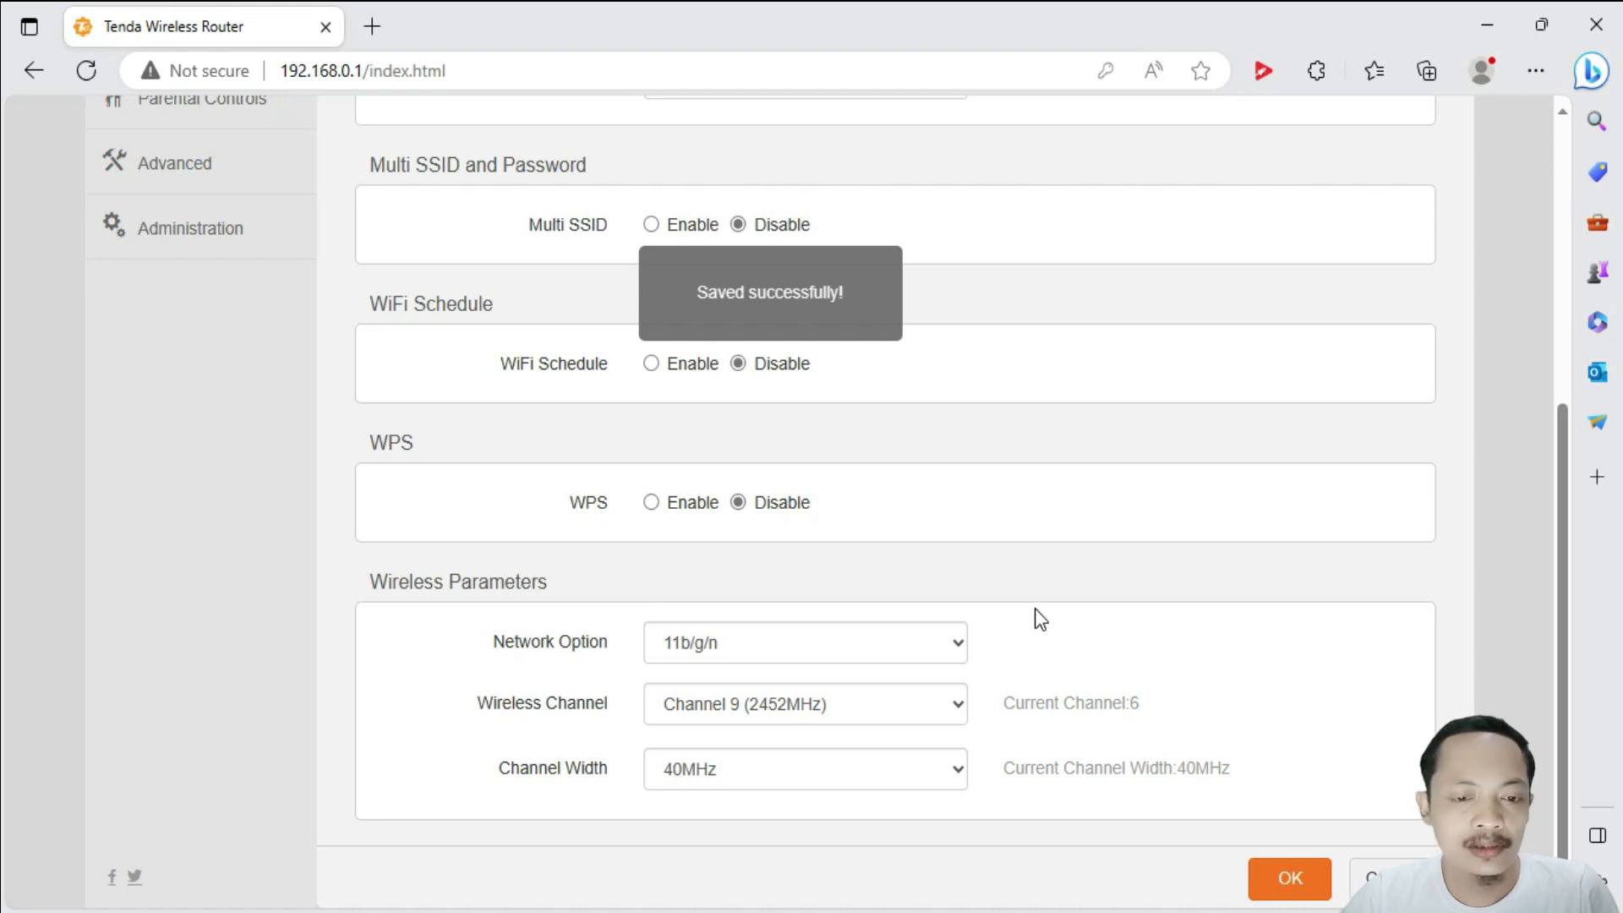
{"action": "scroll", "coordinate": [1042, 617], "scroll_direction": "up", "scroll_amount": 5}
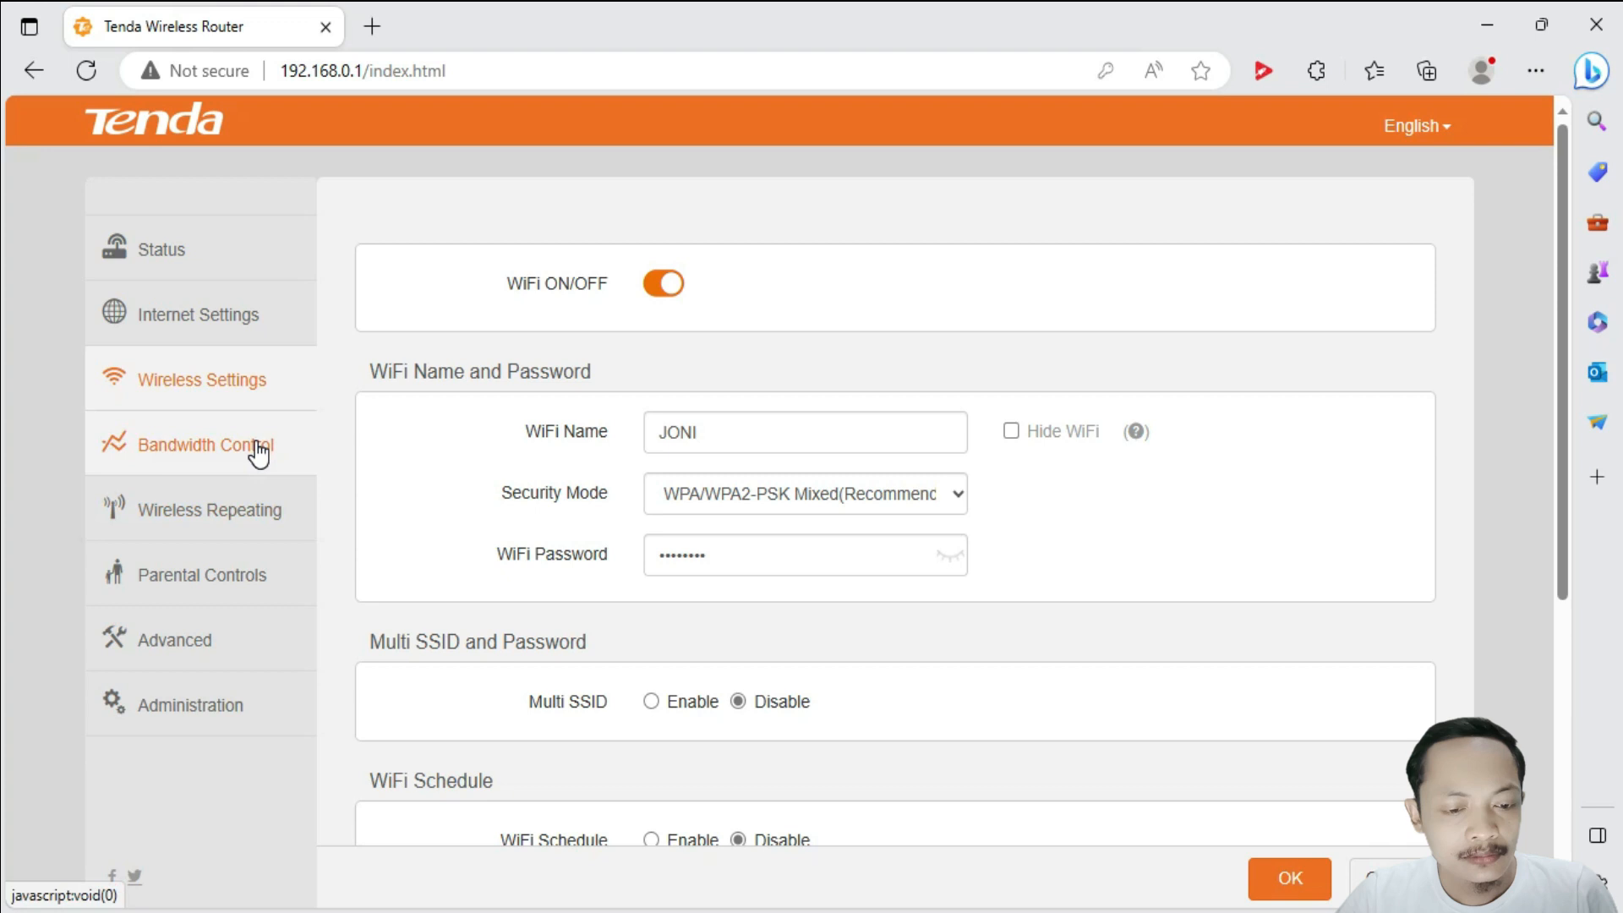
Step: Browse Bandwidth Control, Wireless Repeating and Parental Controls, ending on the Advanced page
{"action": "left_click", "coordinate": [255, 444]}
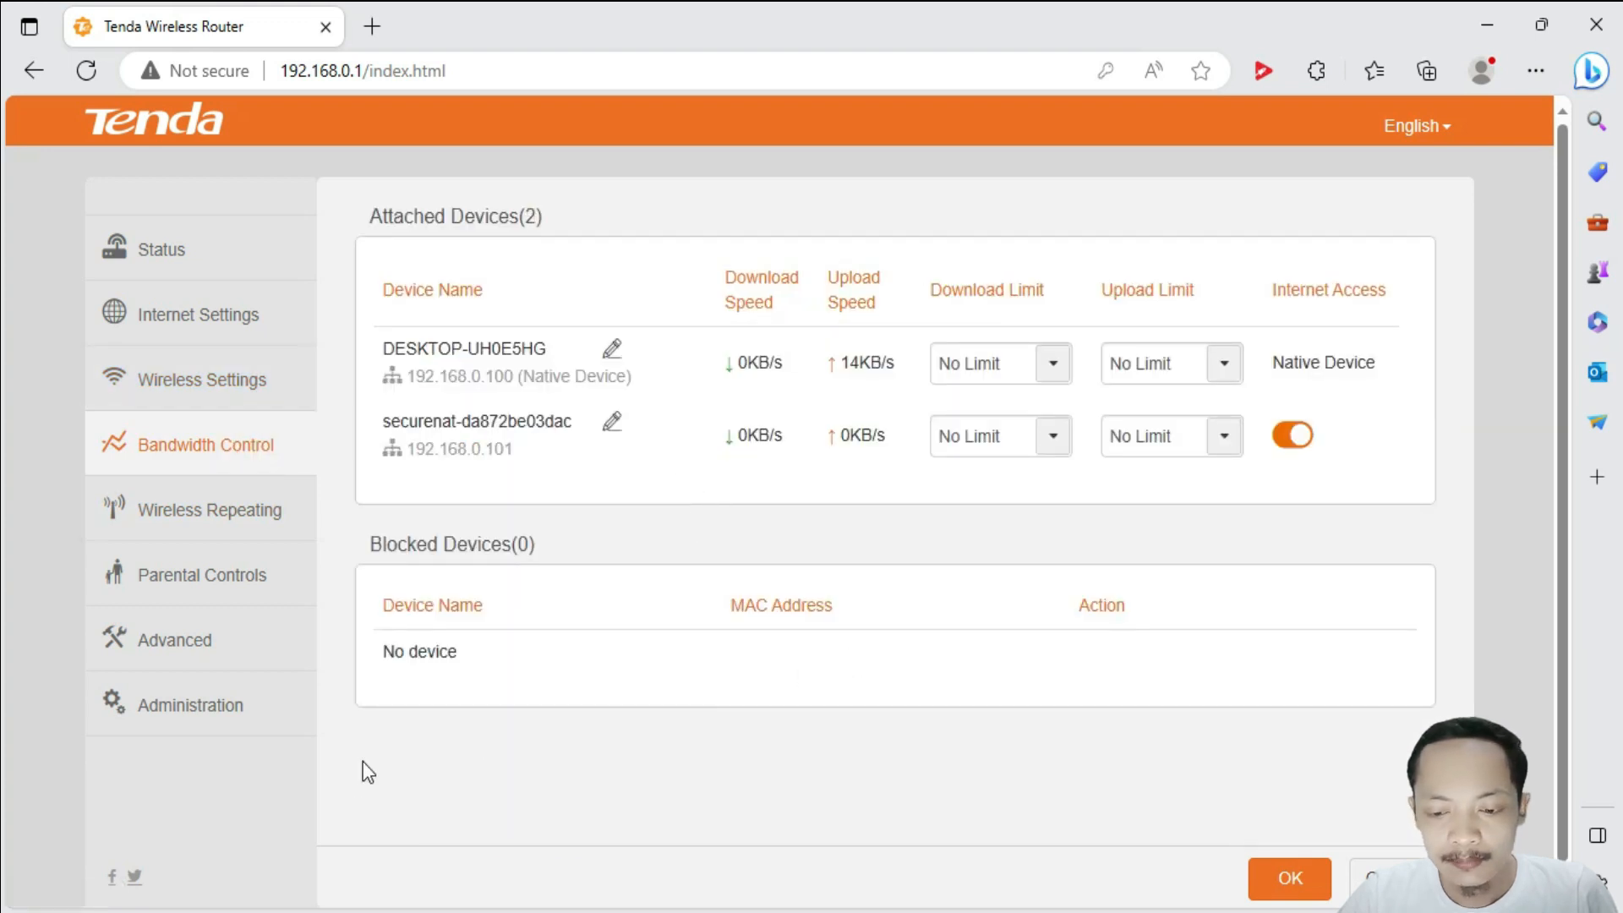
{"action": "left_click", "coordinate": [220, 529]}
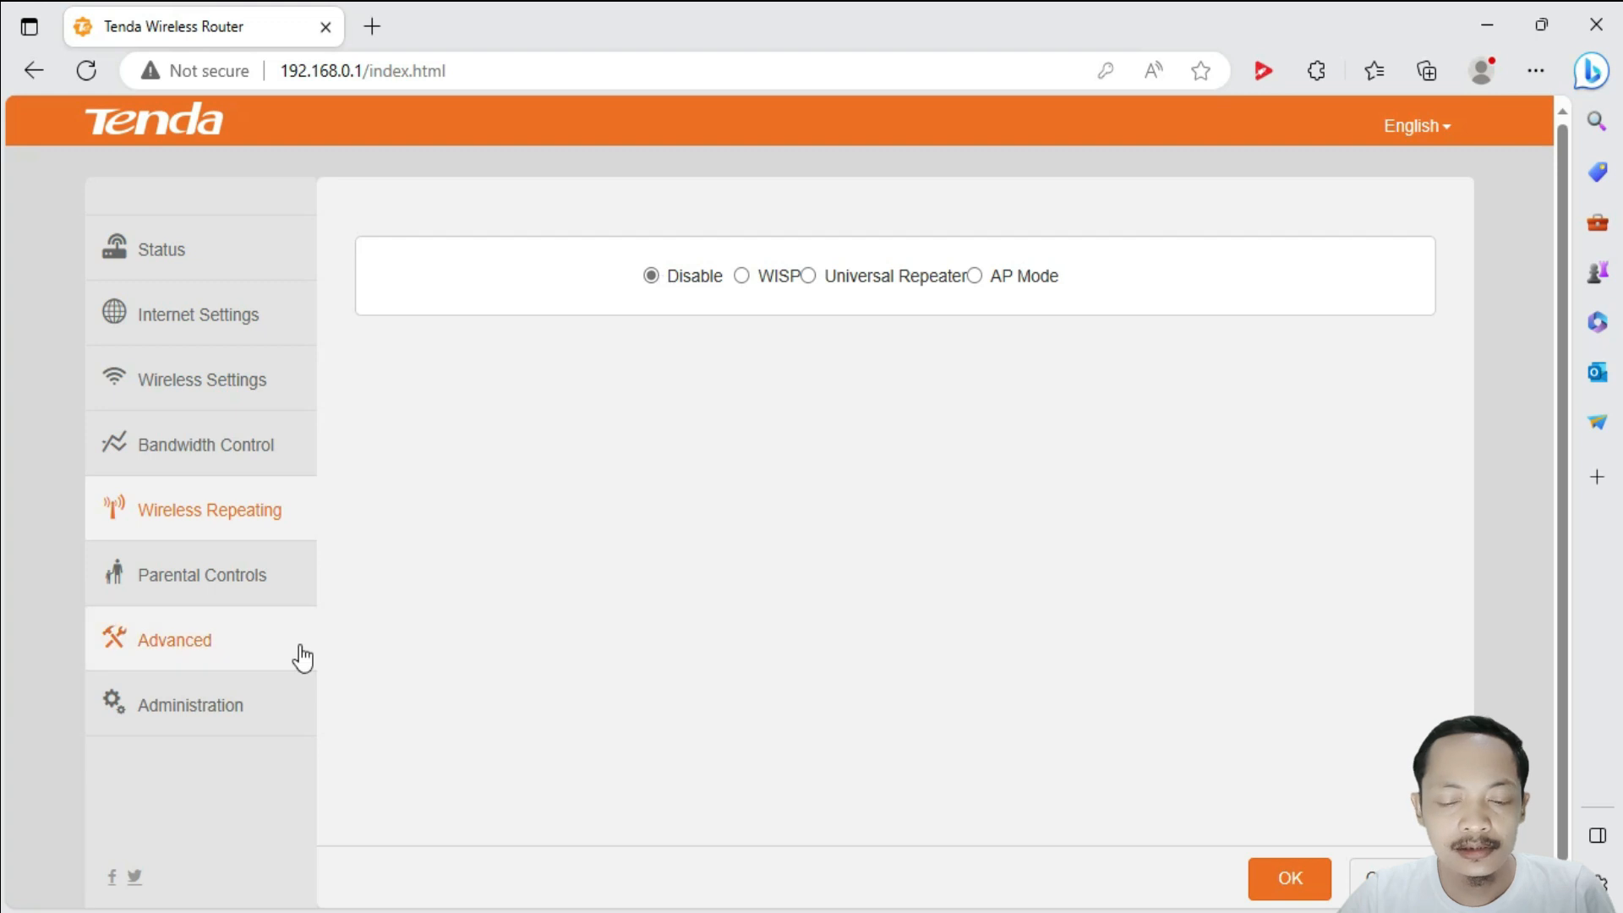
{"action": "left_click", "coordinate": [241, 579]}
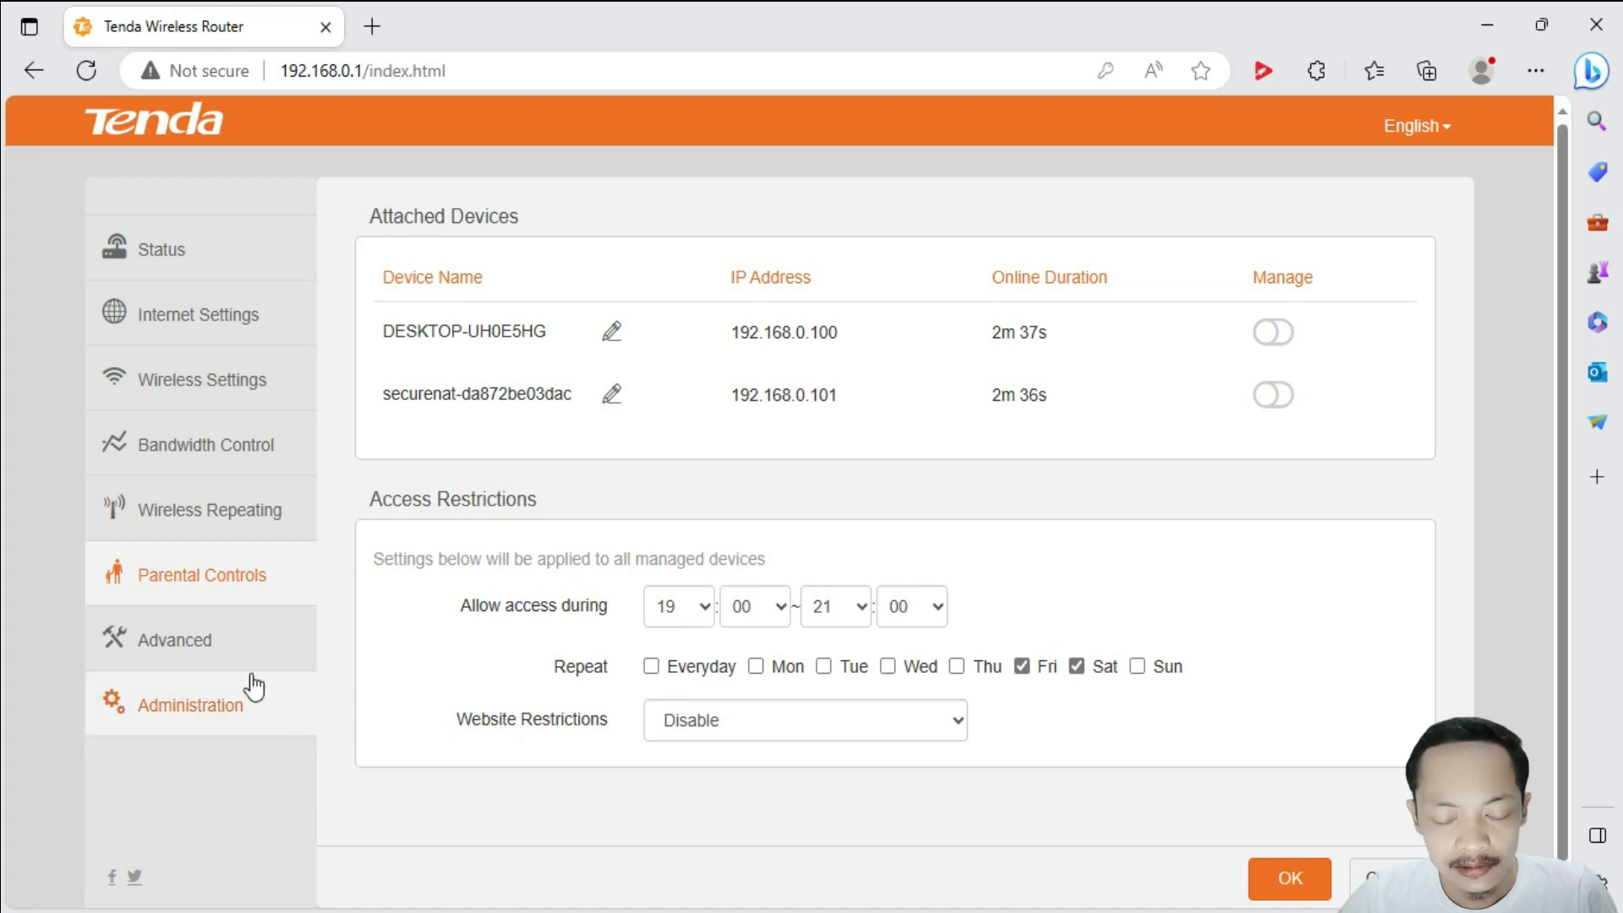
{"action": "left_click", "coordinate": [235, 652]}
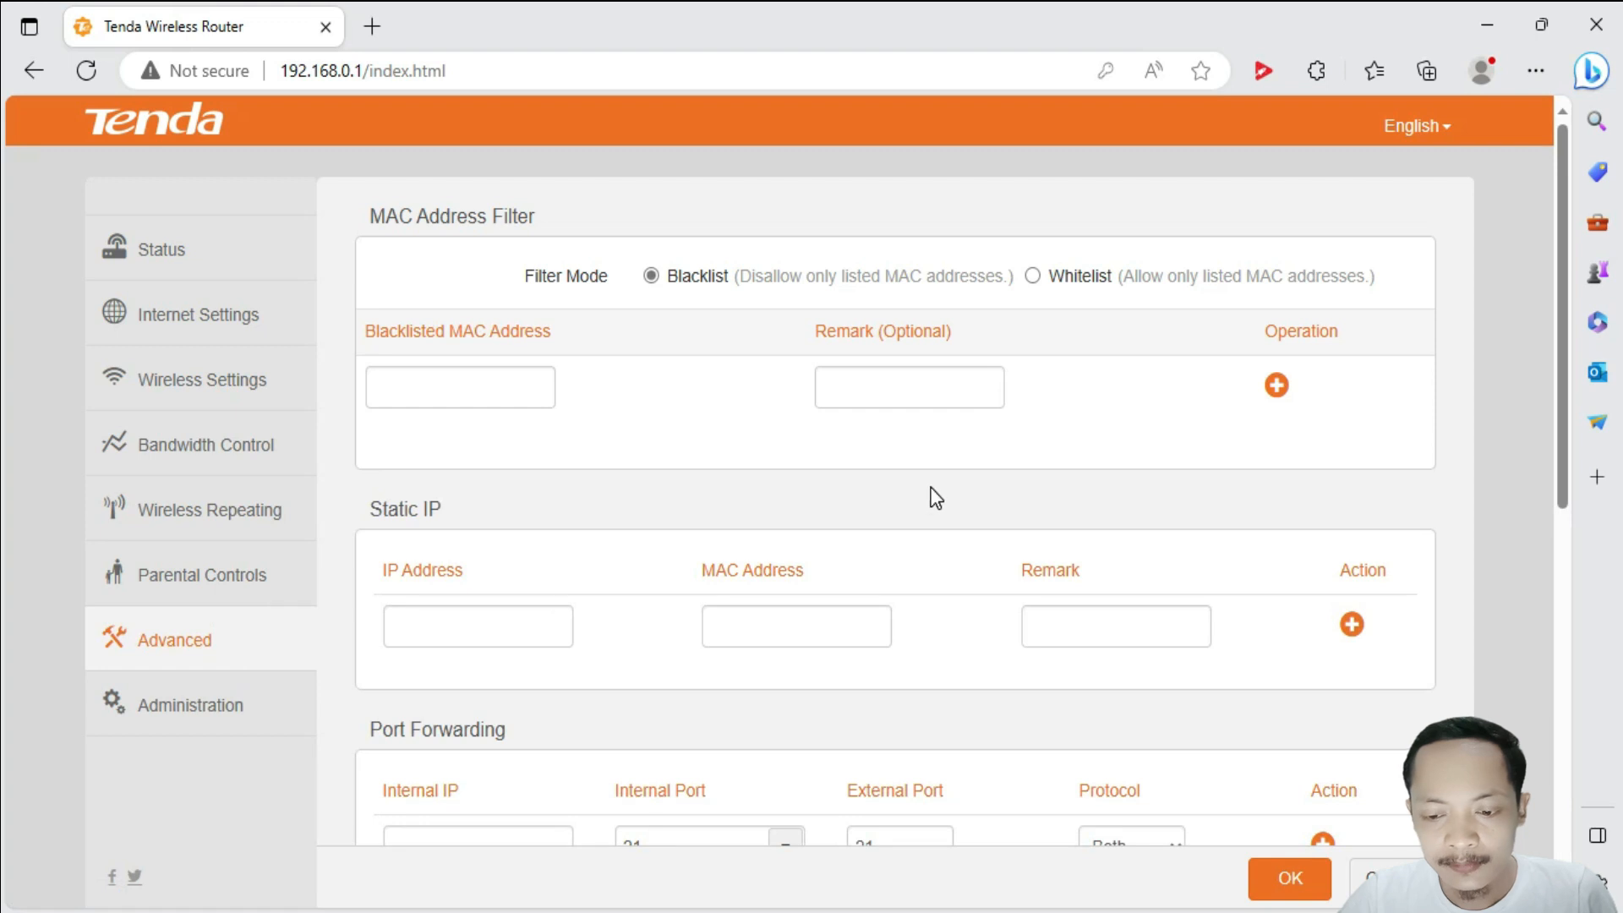
Step: Keep DDNS and DMZ disabled and PING WAN on, disable UPnP, enable AP Isolation, and save
{"action": "scroll", "coordinate": [938, 500], "scroll_direction": "down", "scroll_amount": 3}
{"action": "scroll", "coordinate": [935, 499], "scroll_direction": "down", "scroll_amount": 5}
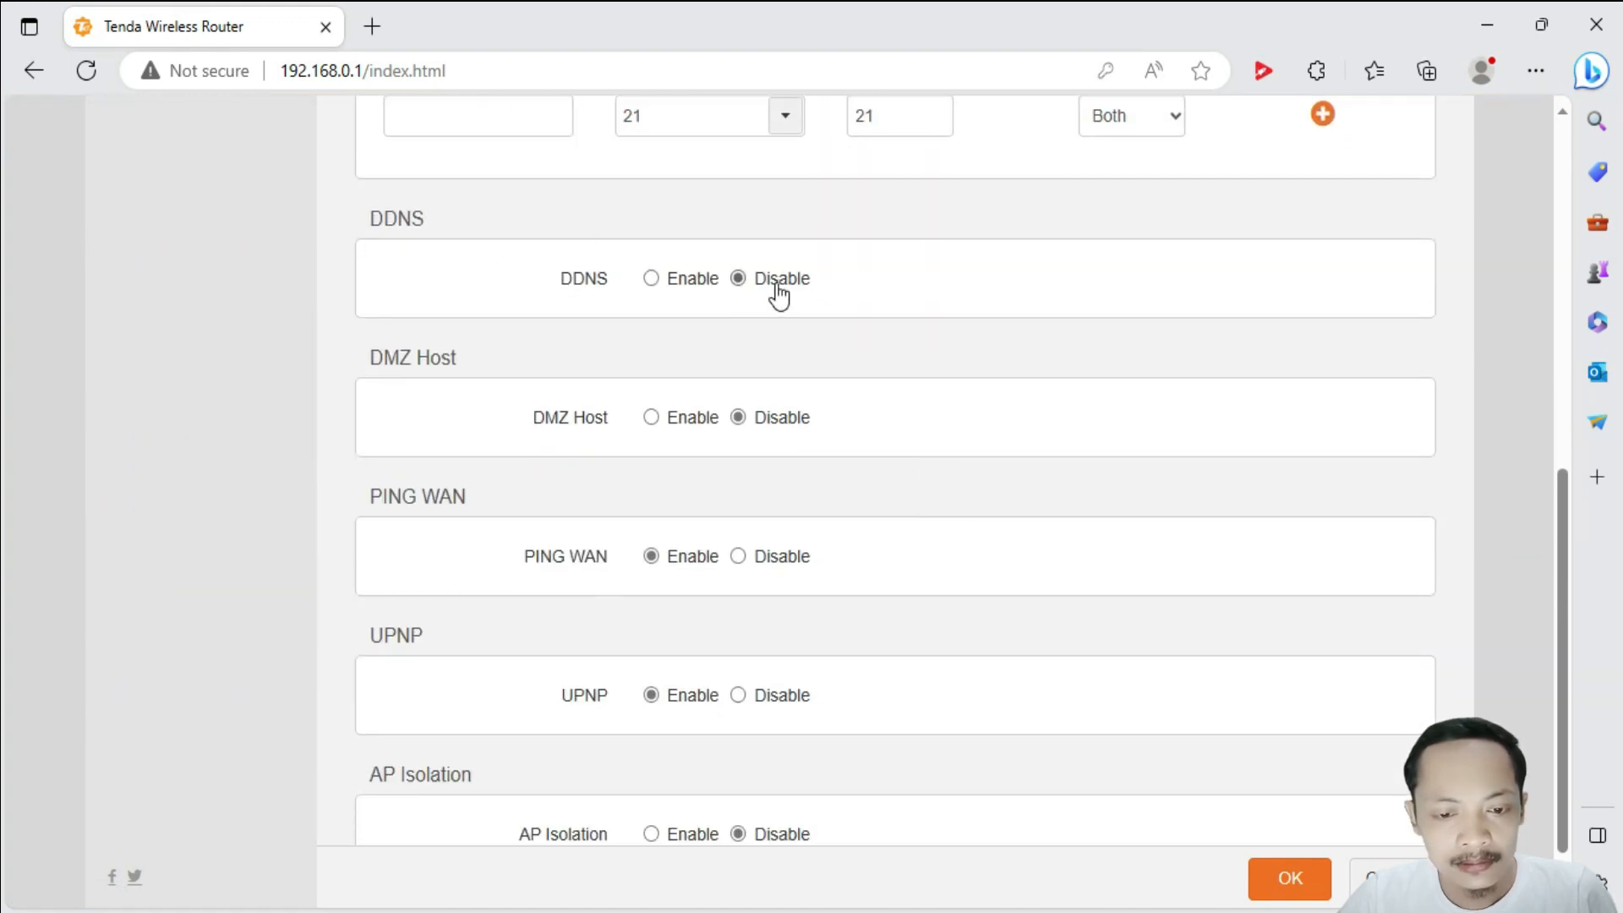
{"action": "left_click", "coordinate": [777, 282]}
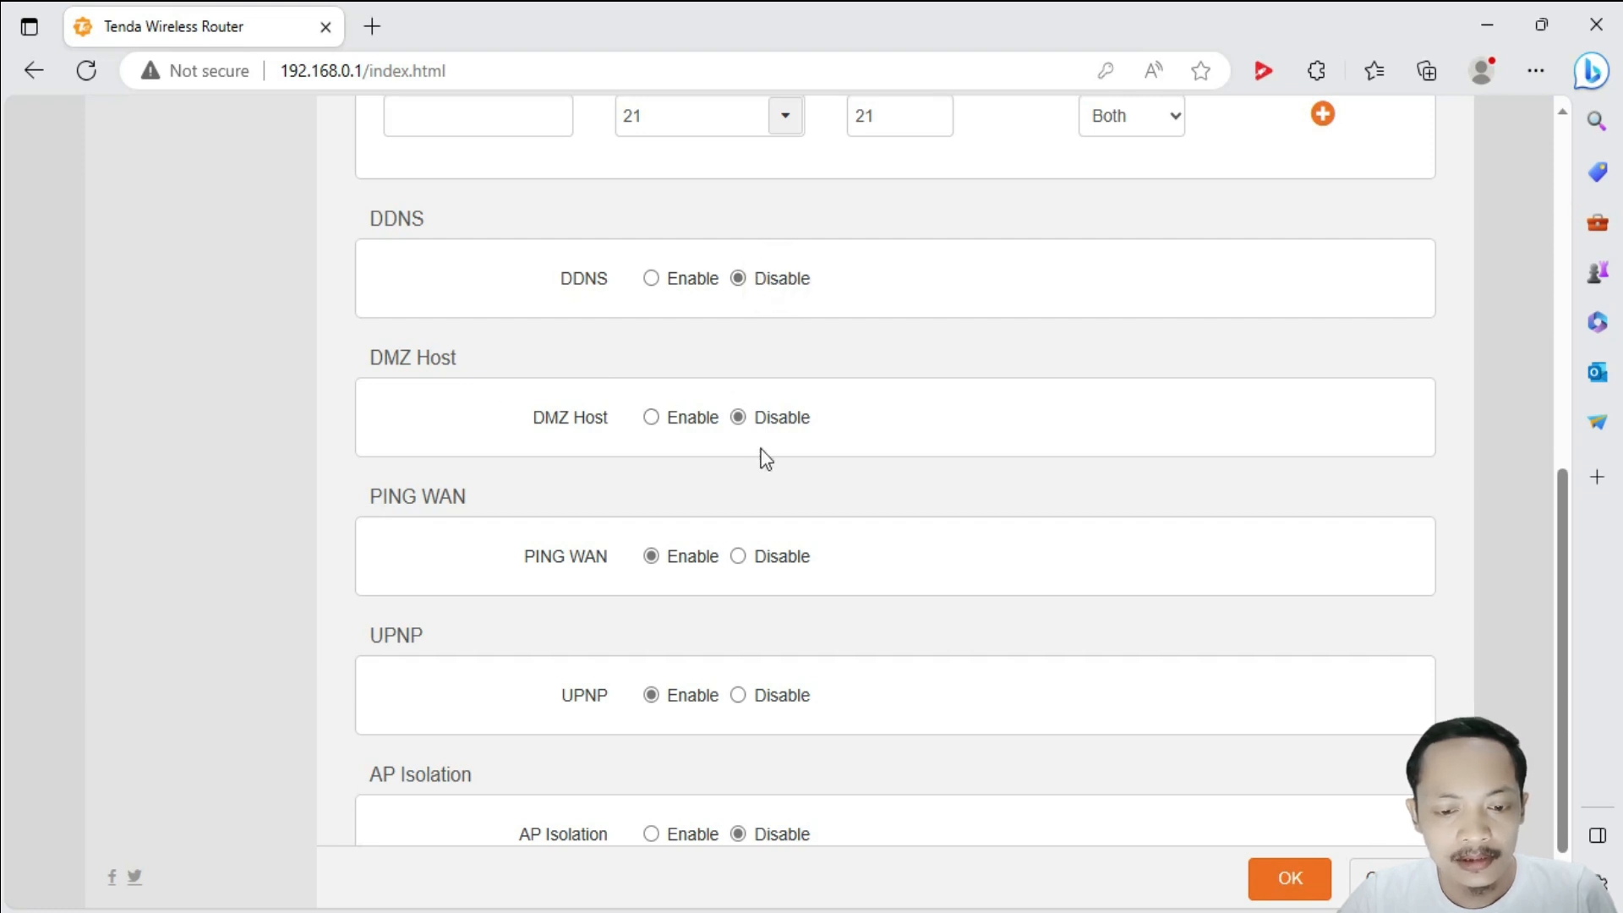
{"action": "left_click", "coordinate": [774, 424]}
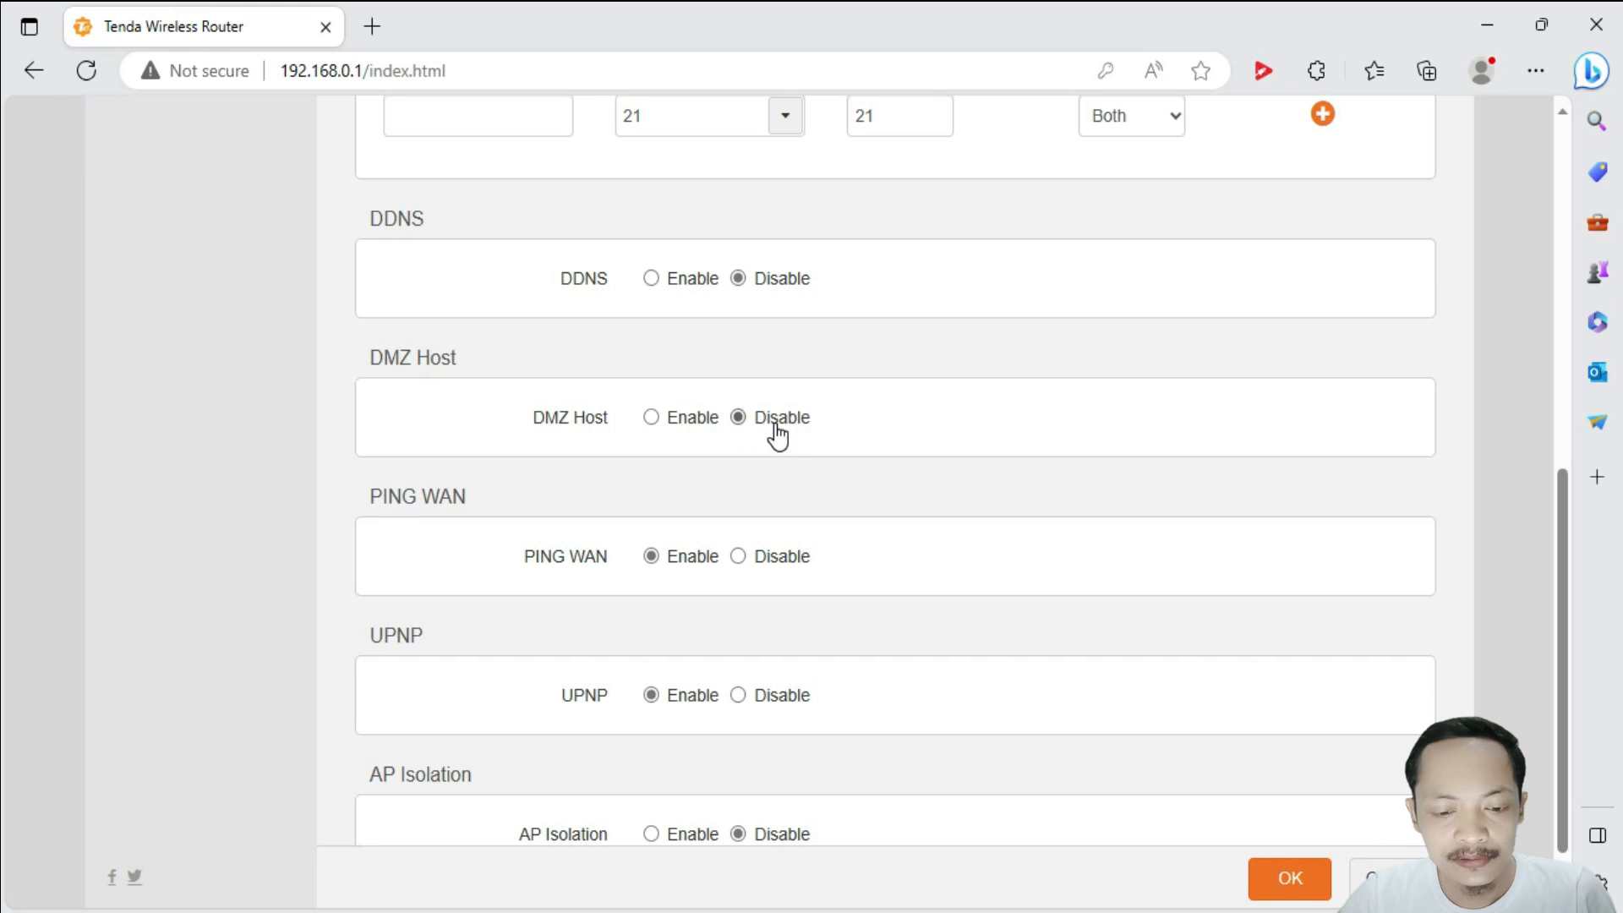
{"action": "left_click", "coordinate": [695, 568]}
{"action": "left_click", "coordinate": [695, 572]}
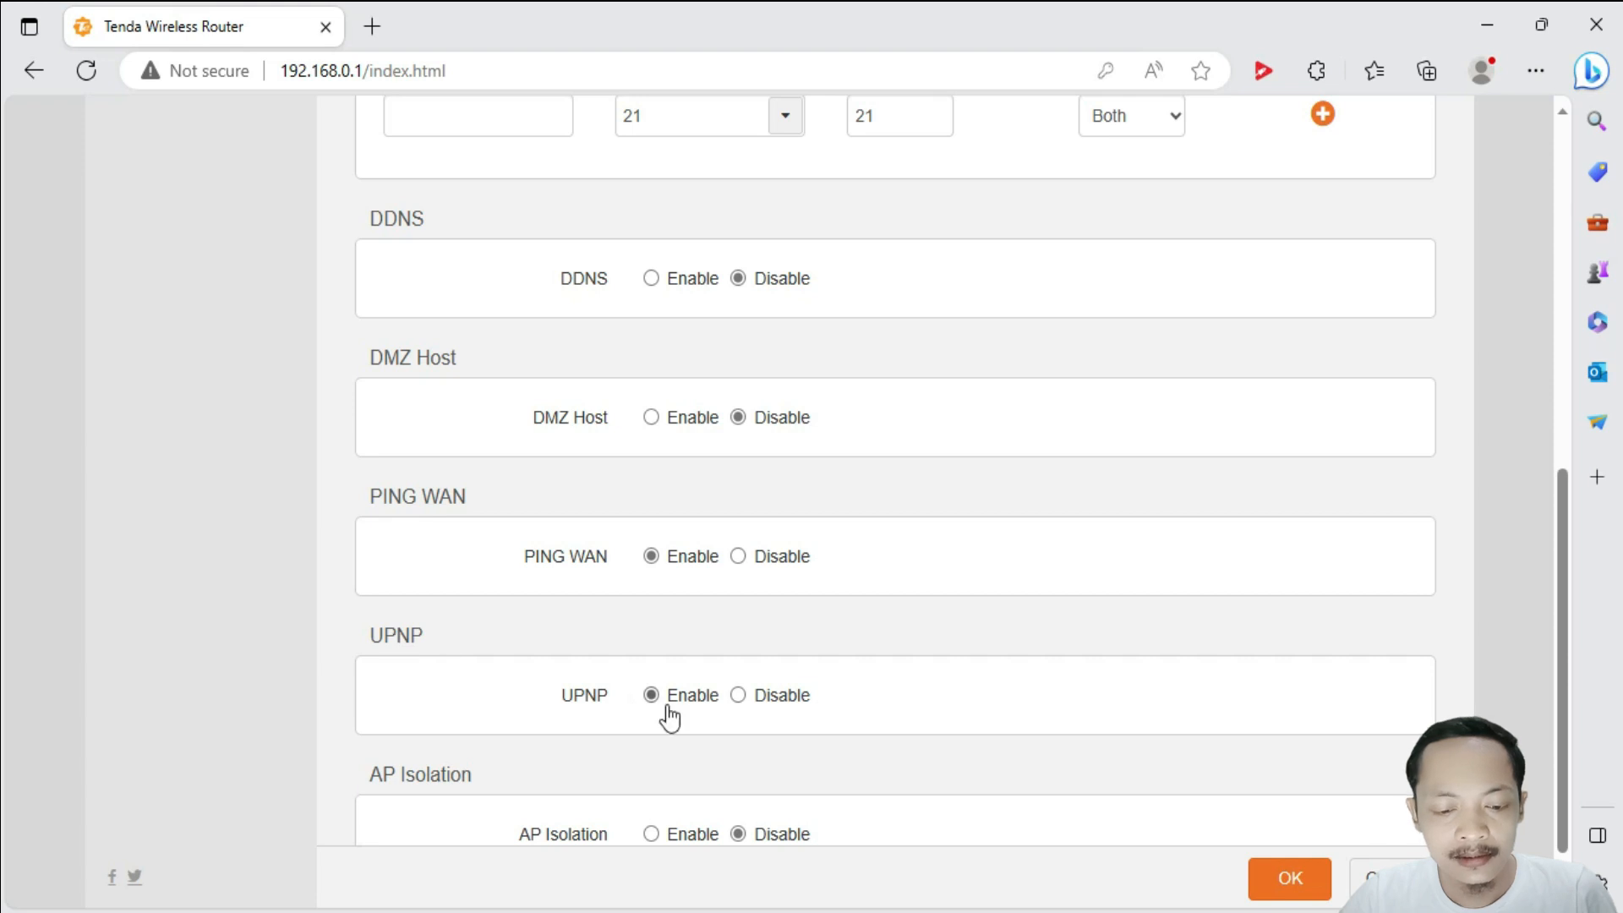
{"action": "left_click", "coordinate": [774, 698]}
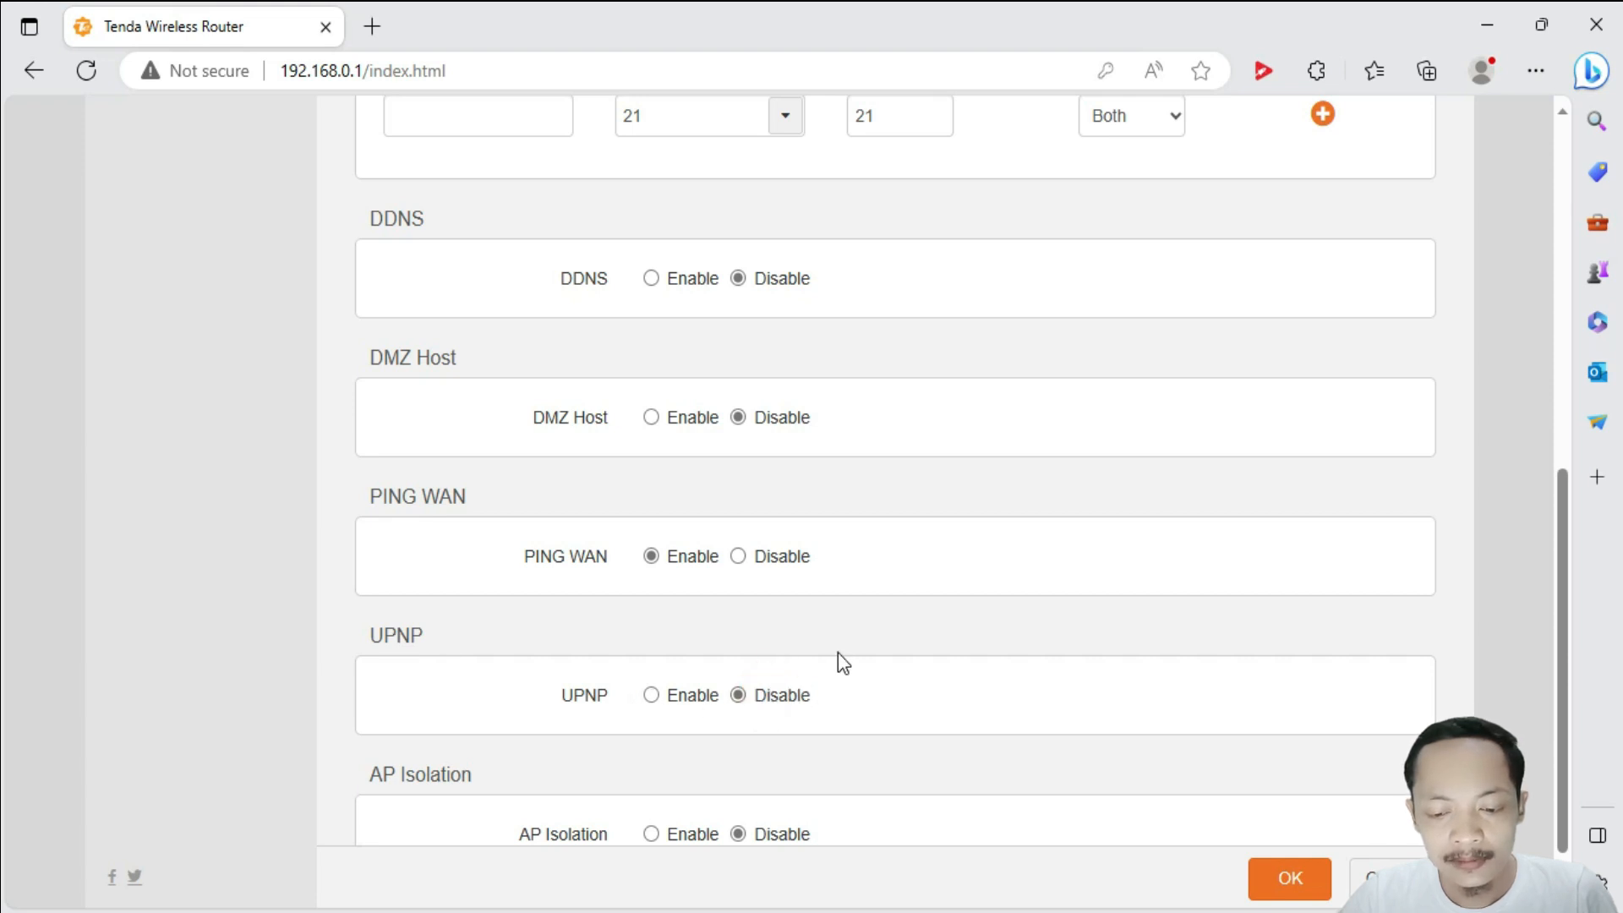
{"action": "scroll", "coordinate": [838, 655], "scroll_direction": "down", "scroll_amount": 1}
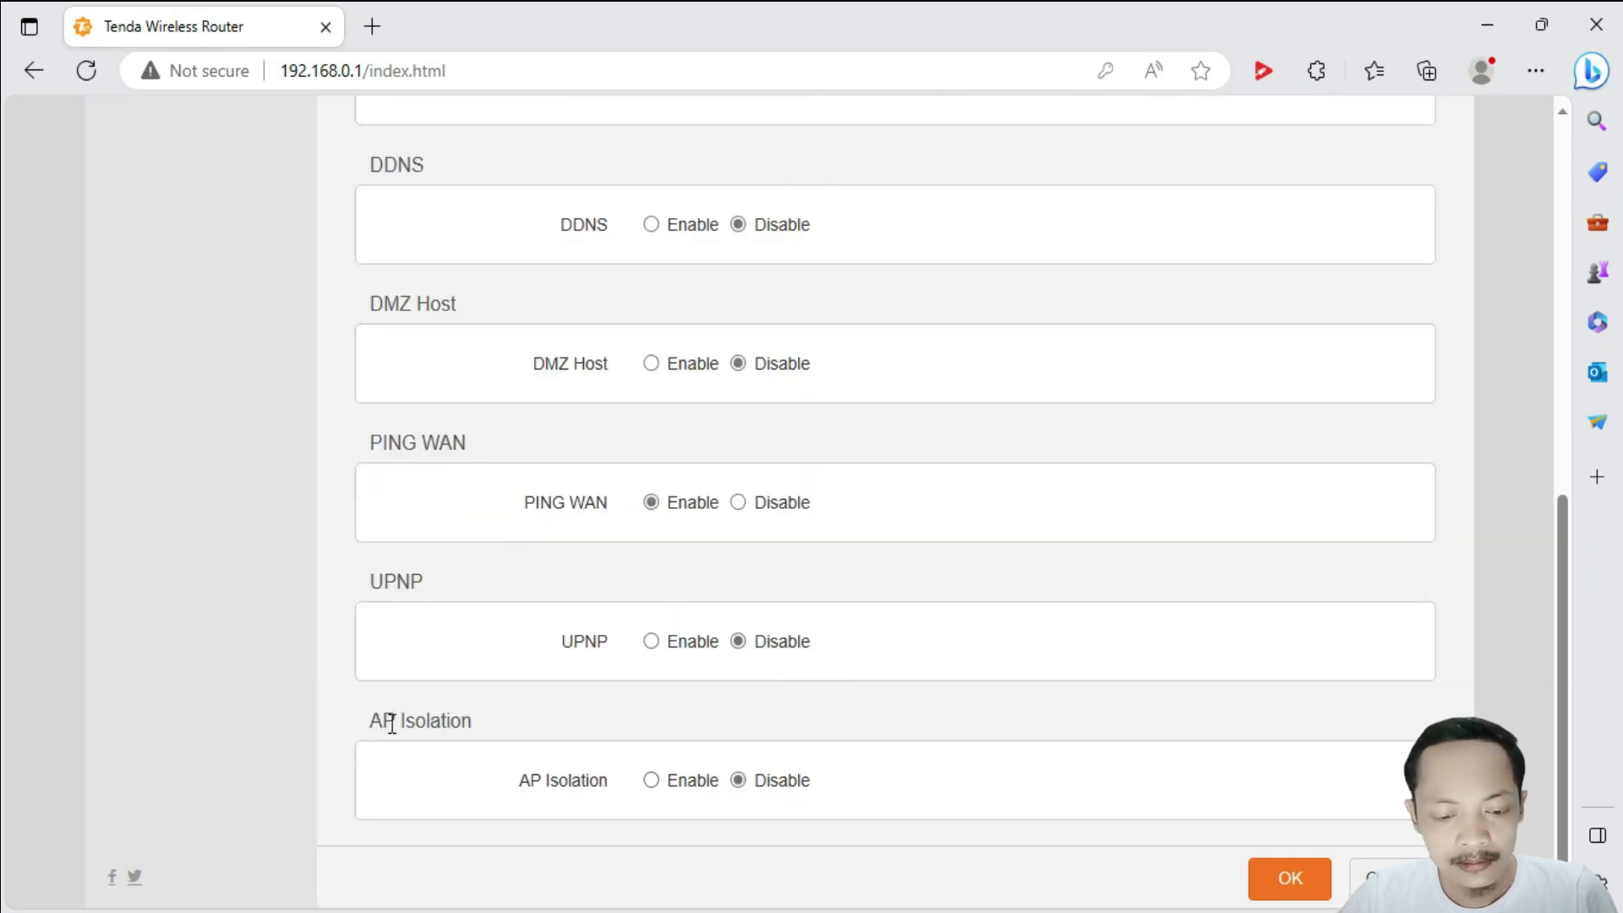
{"action": "left_click", "coordinate": [686, 782]}
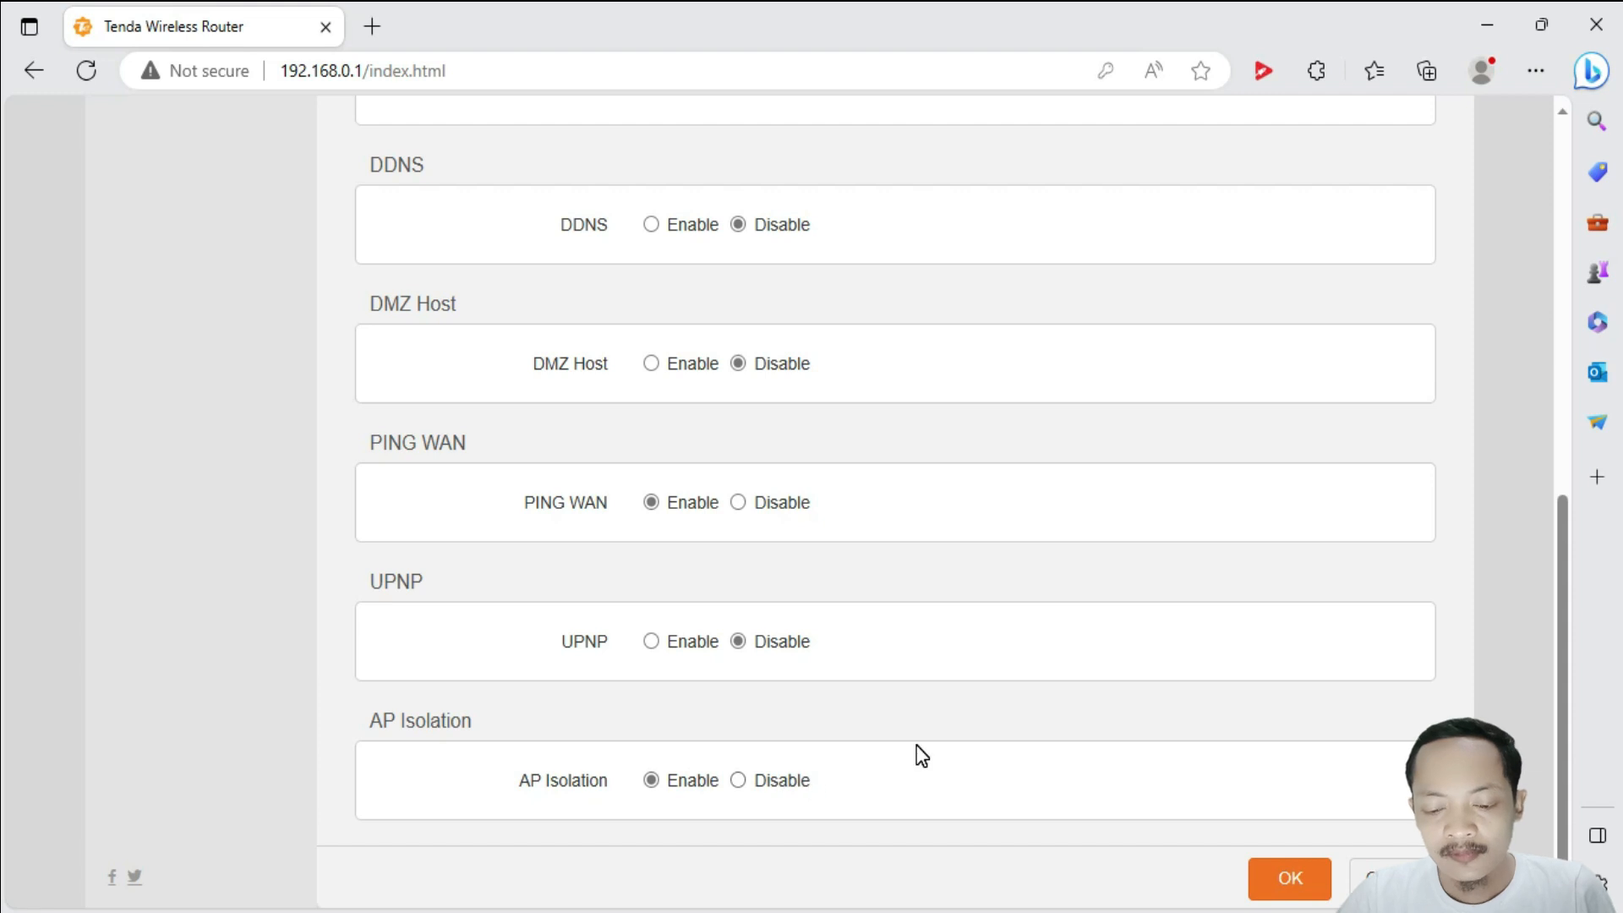
{"action": "left_click", "coordinate": [1289, 878]}
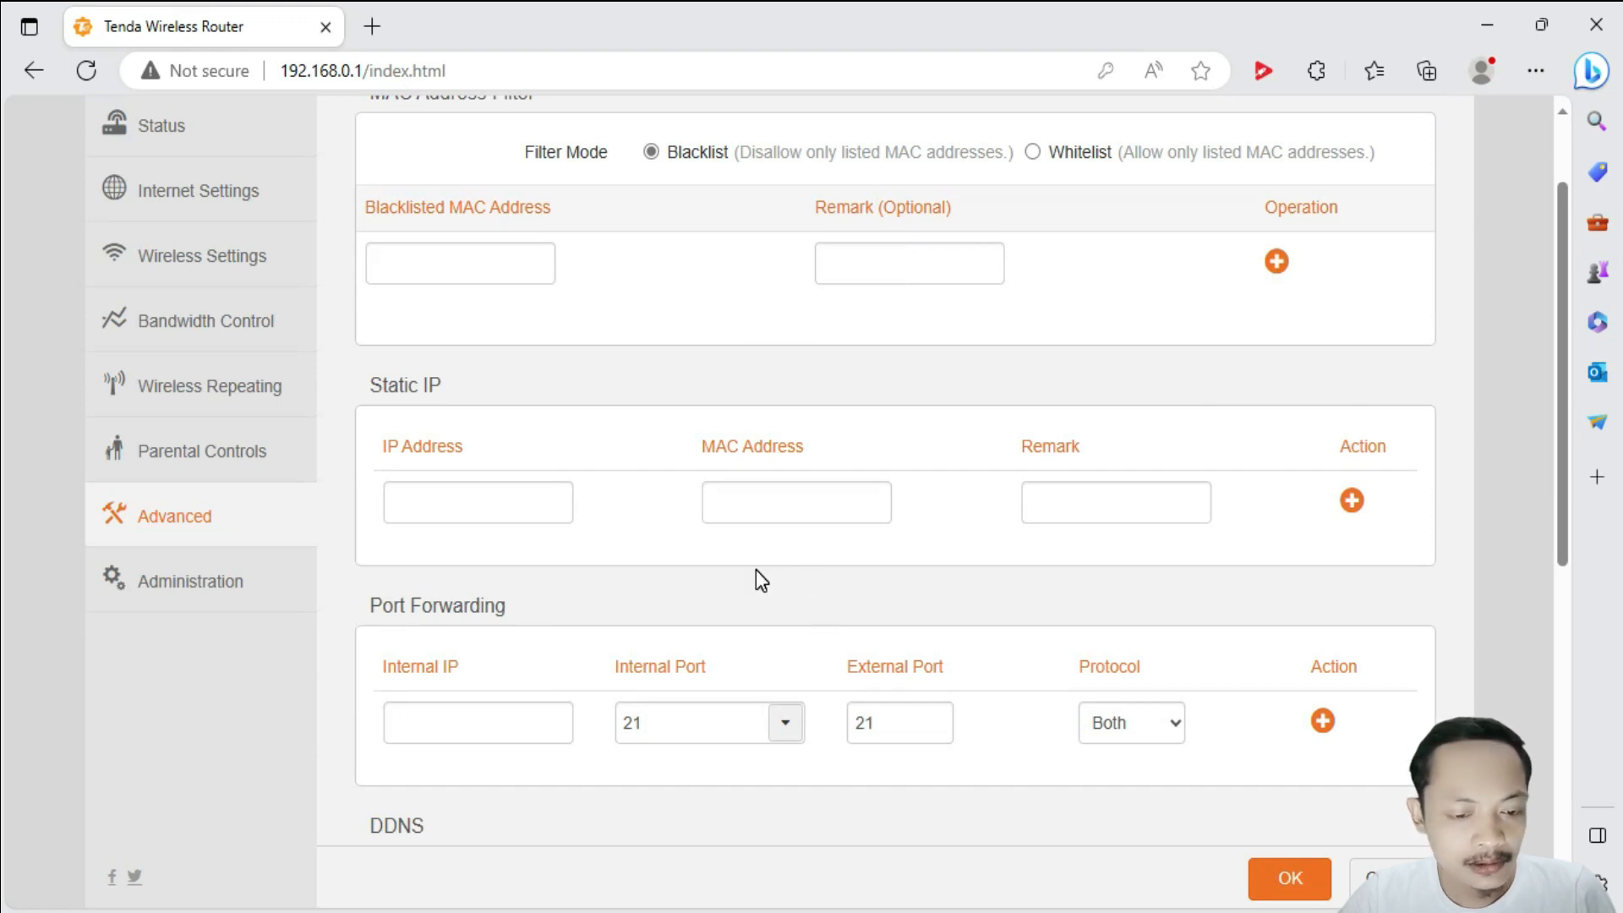
Step: On the Administration page, enter a new login password and repeat it, revealing both
{"action": "left_click", "coordinate": [220, 597]}
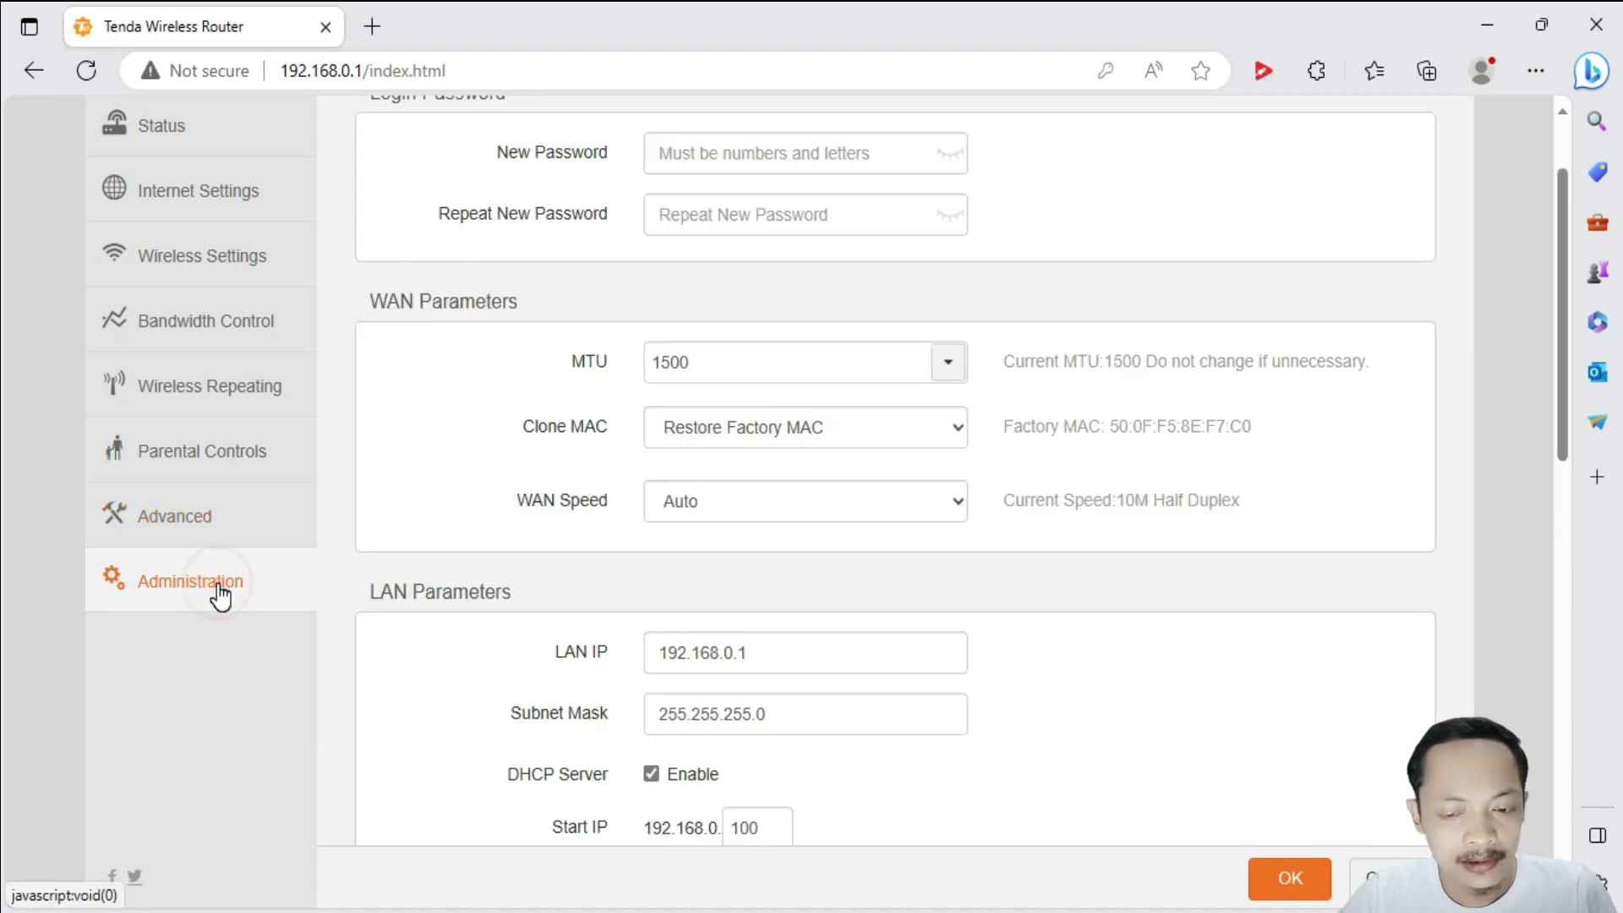
{"action": "scroll", "coordinate": [1114, 291], "scroll_direction": "up", "scroll_amount": 2}
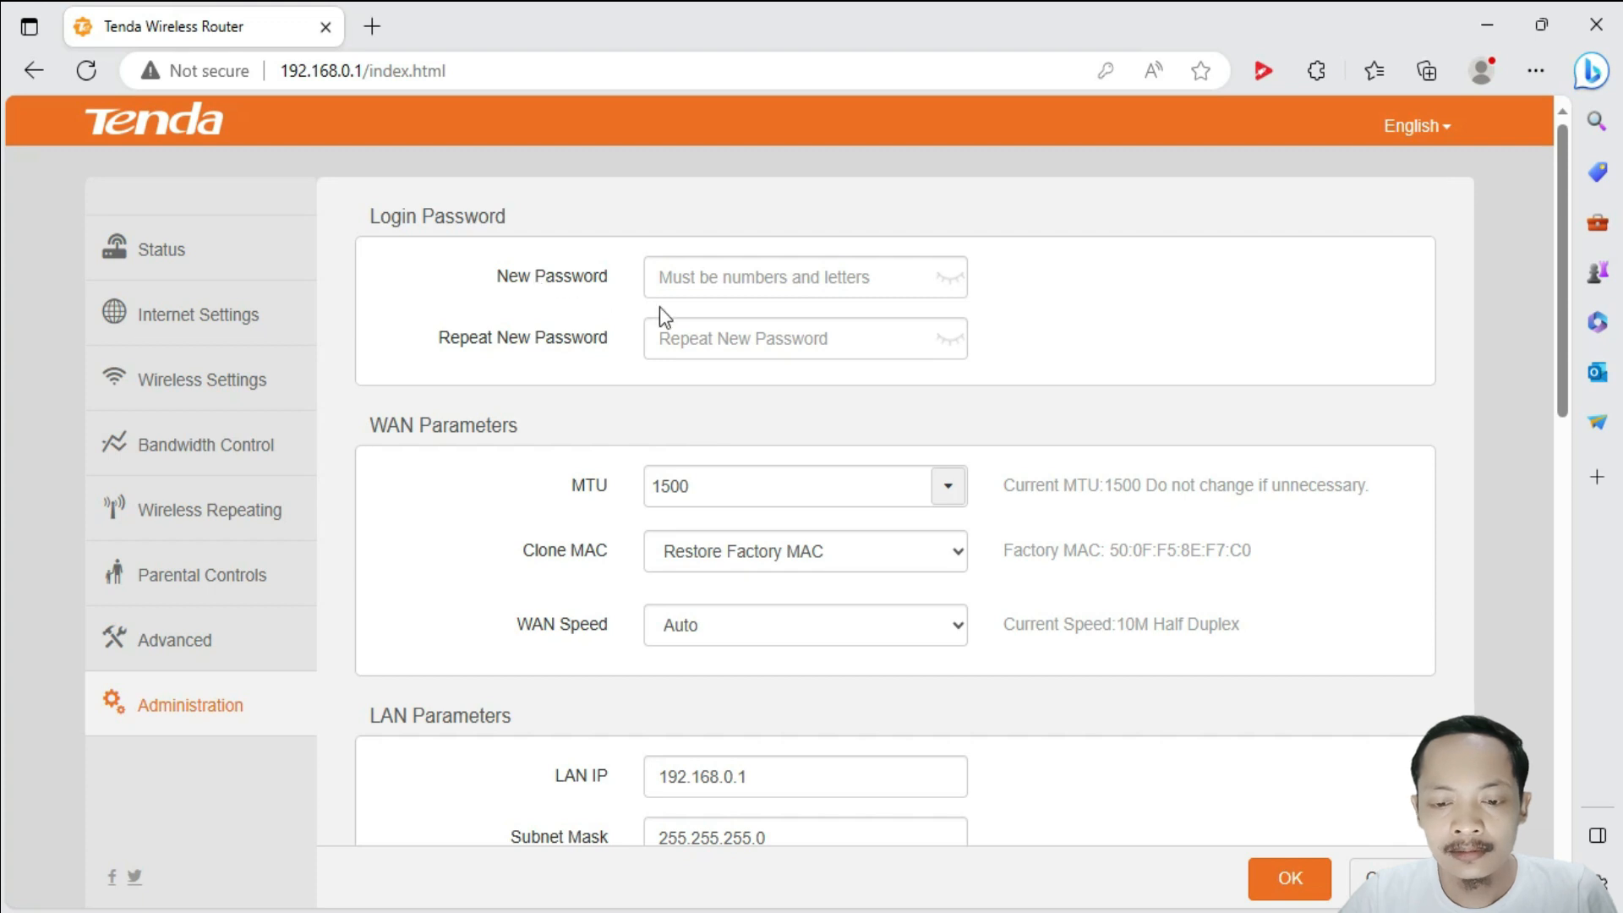
{"action": "left_click", "coordinate": [813, 278]}
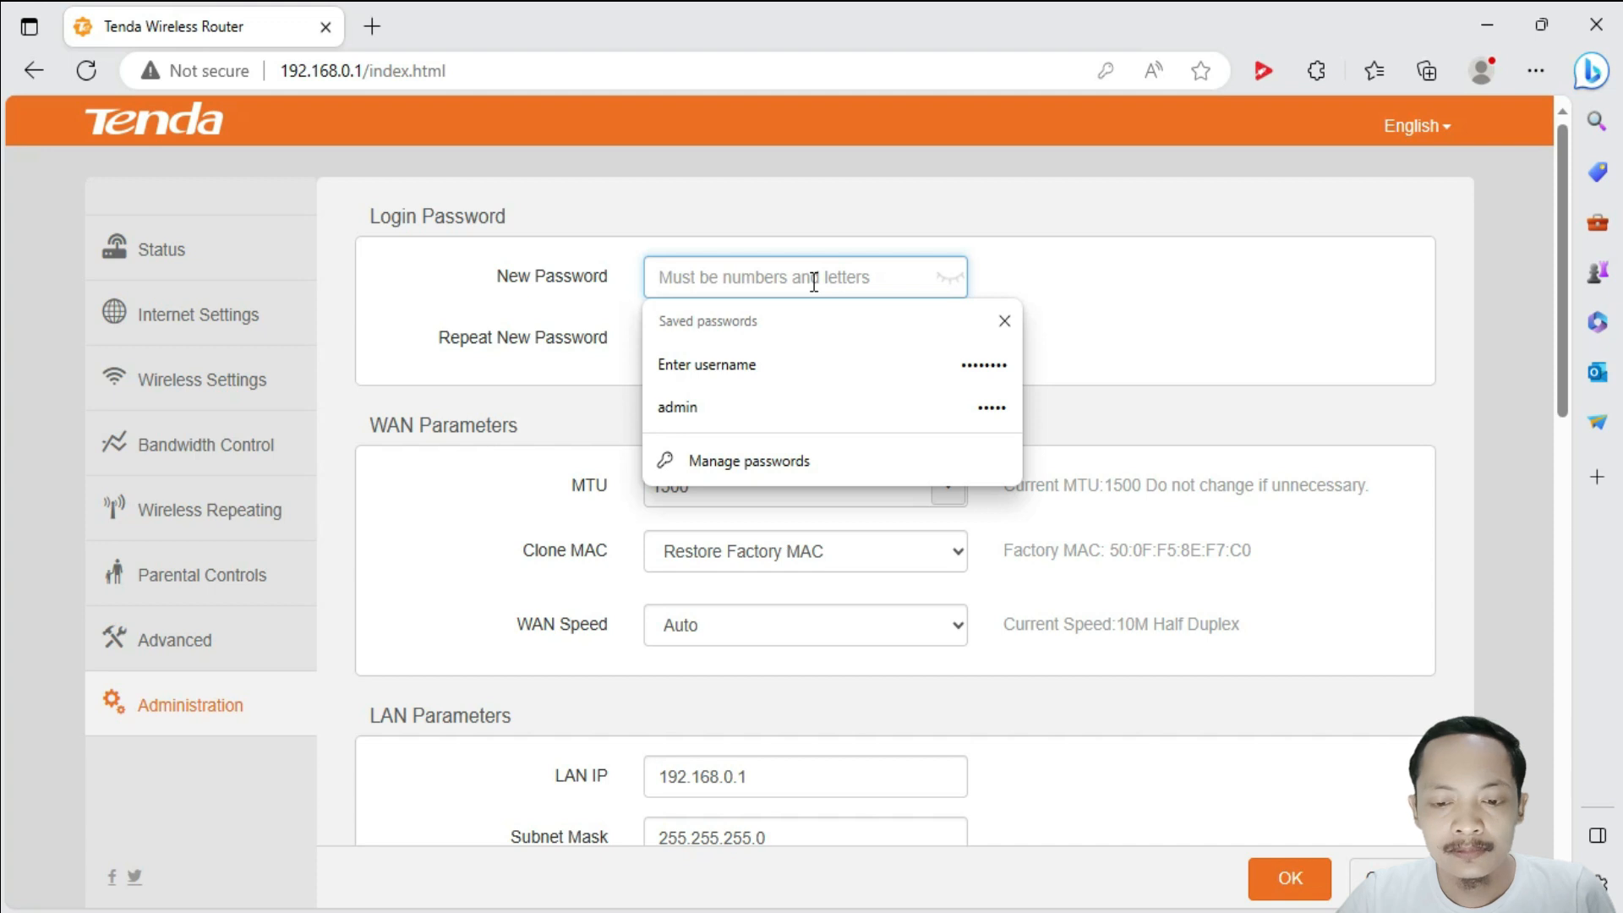
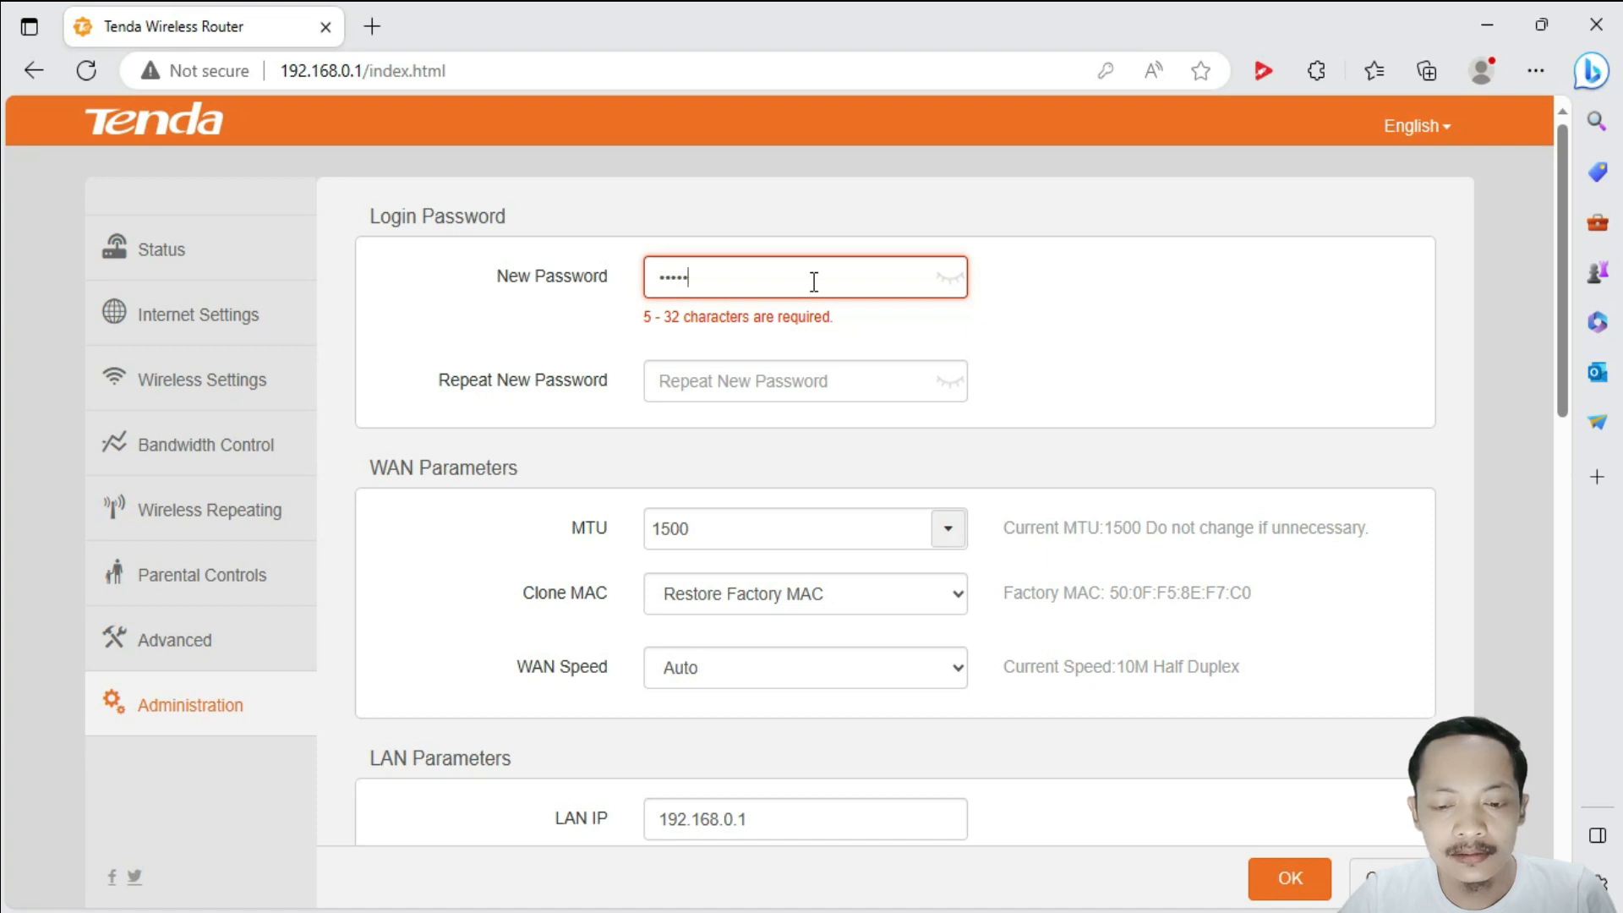
{"action": "left_click", "coordinate": [958, 279]}
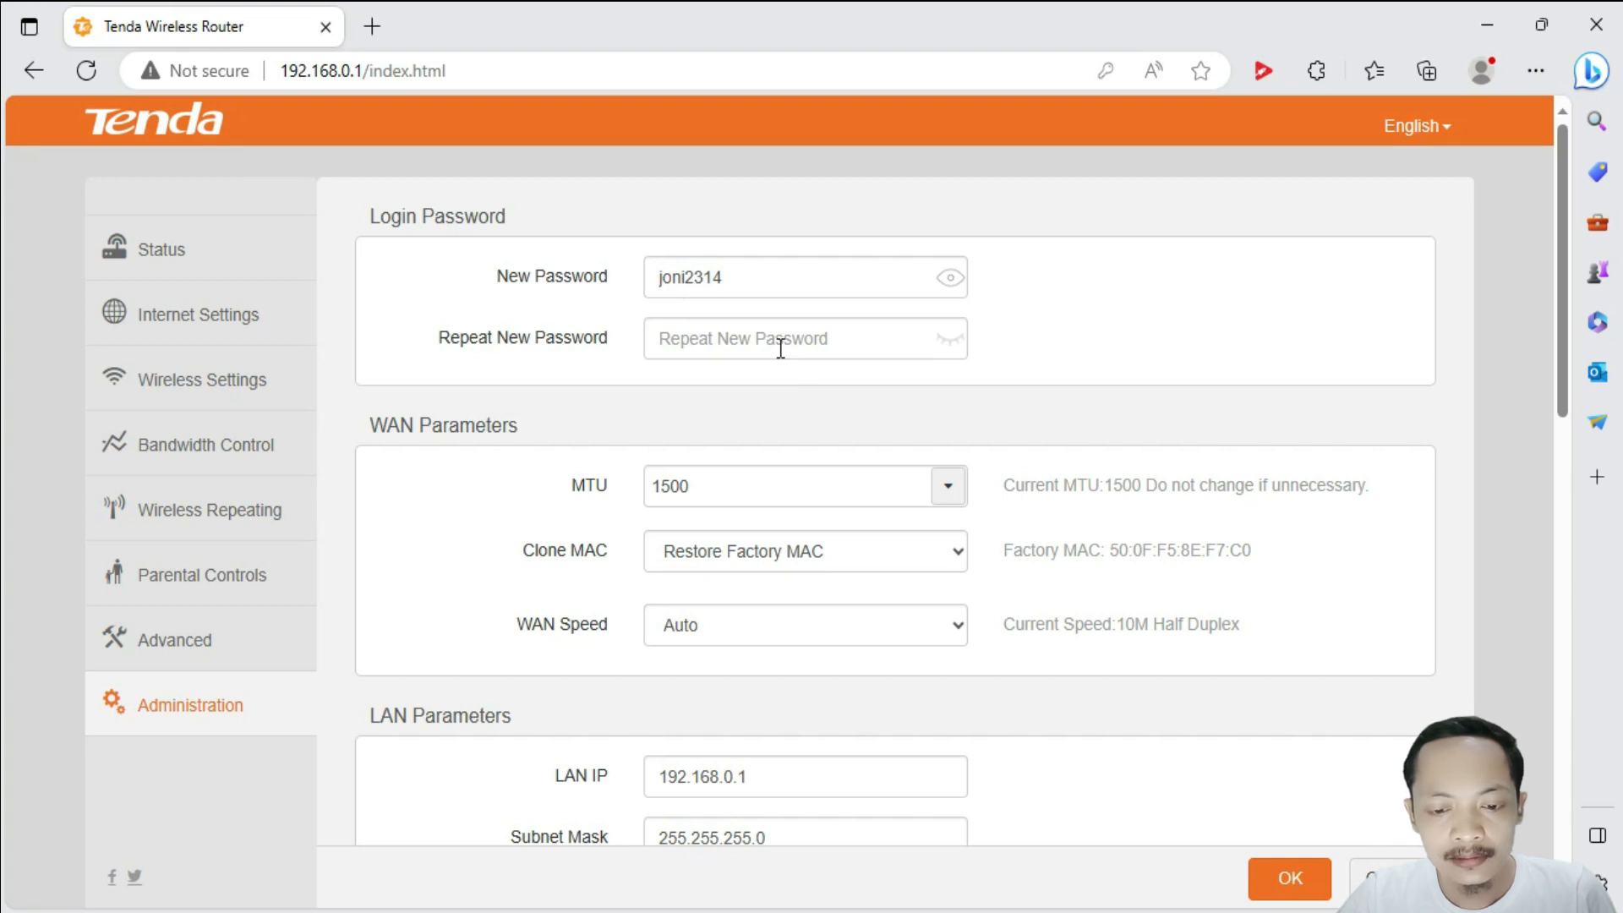
{"action": "left_click", "coordinate": [780, 348]}
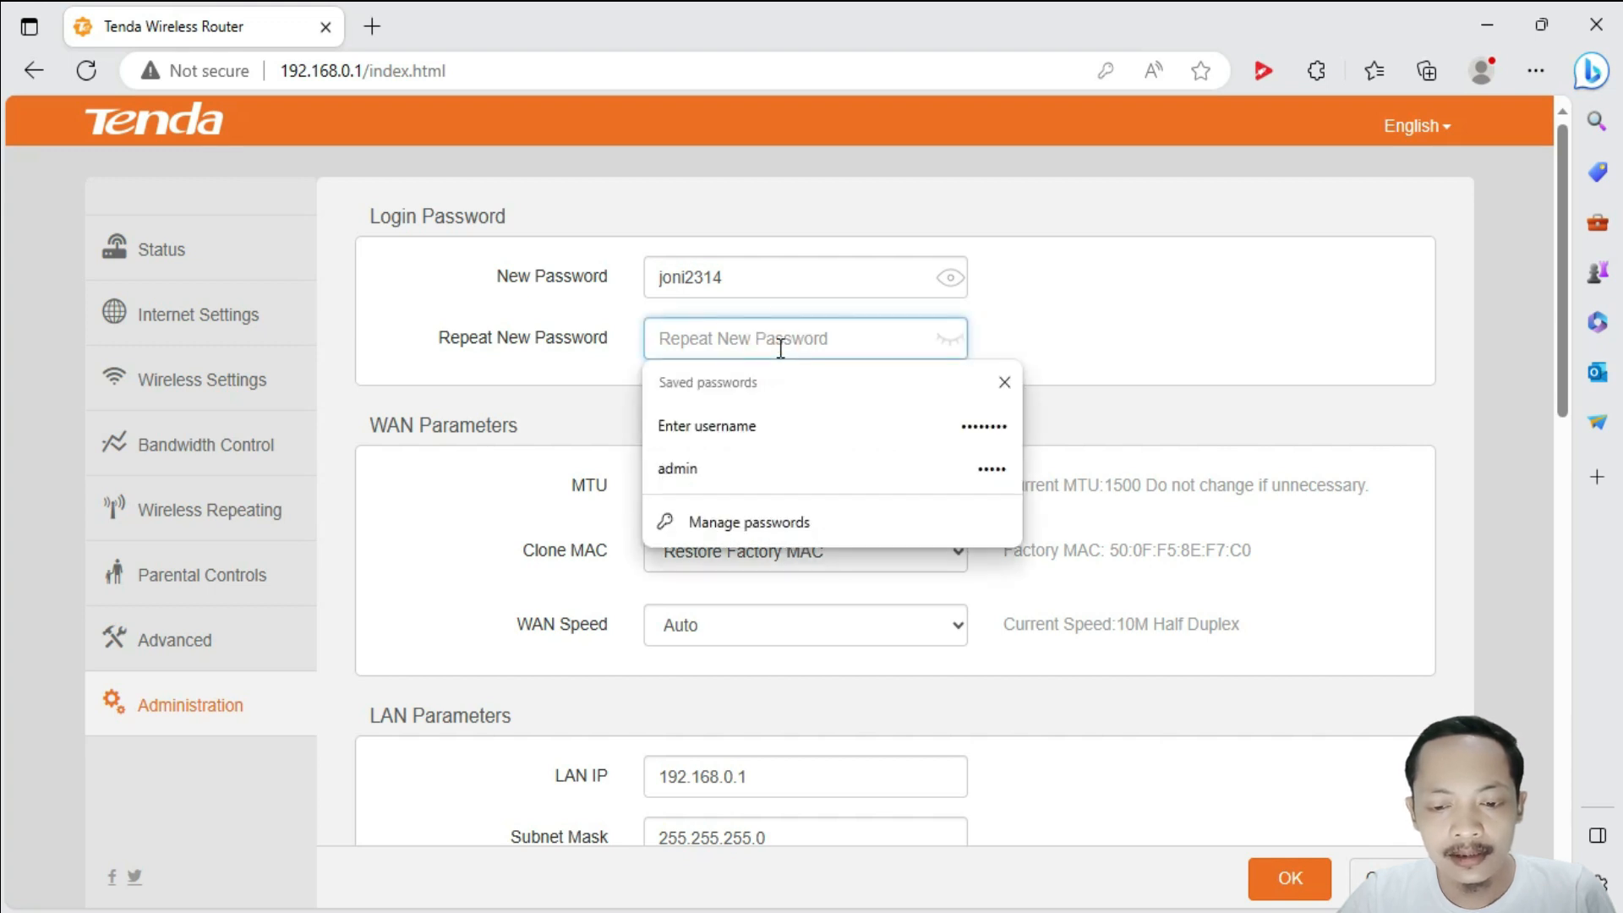
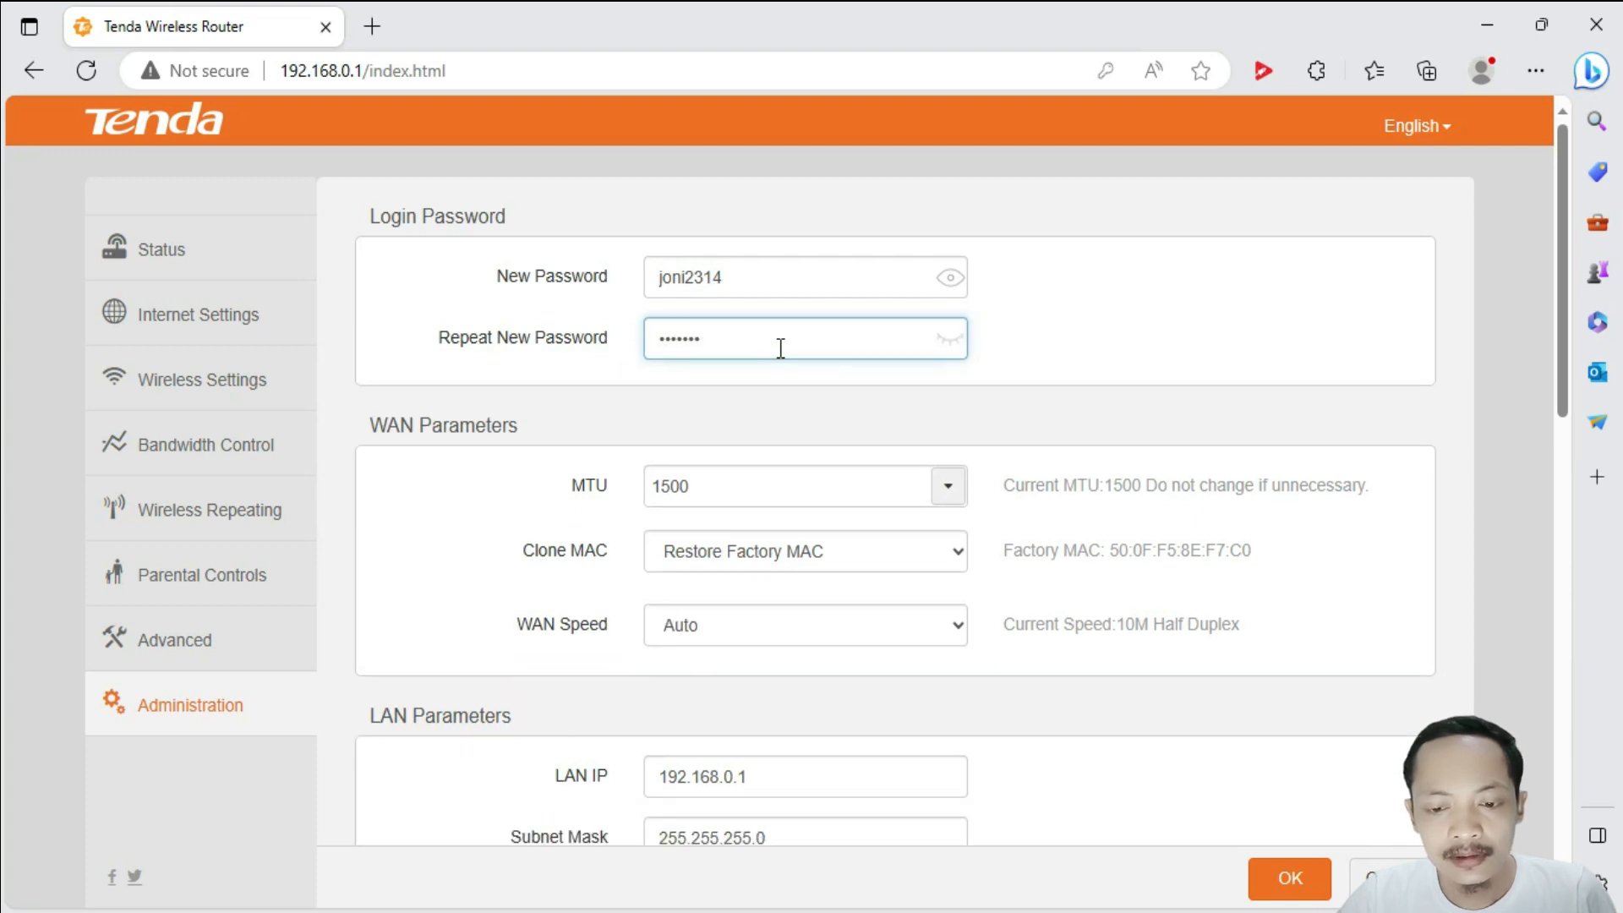
{"action": "left_click", "coordinate": [950, 338]}
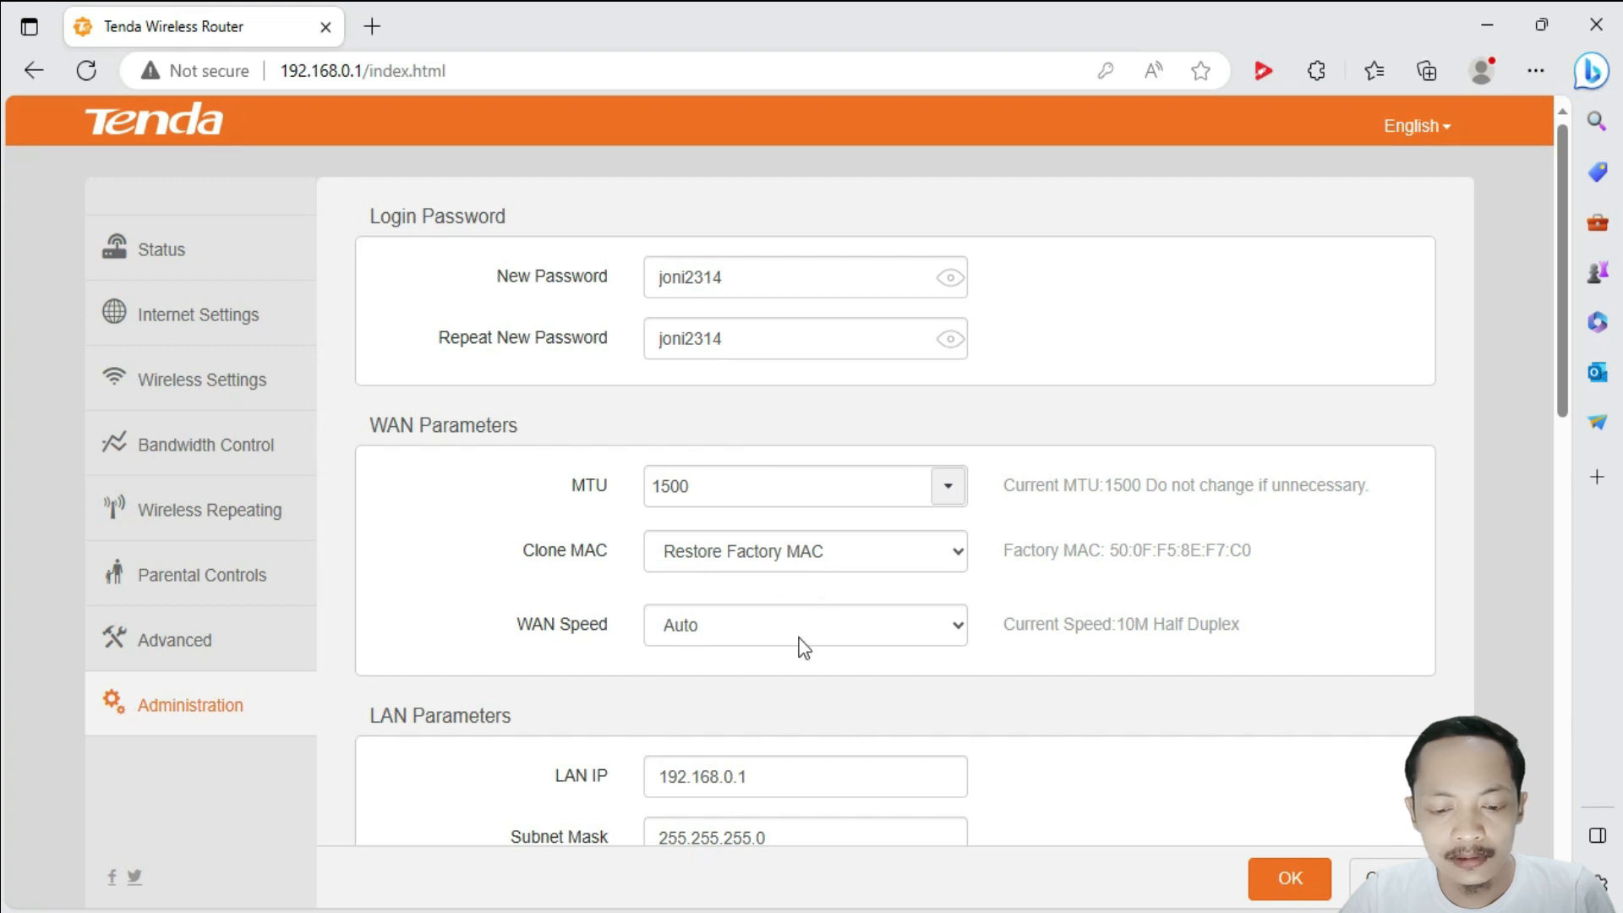
Step: Change WAN Speed from Auto to 10M Full Duplex
{"action": "left_click", "coordinate": [950, 629]}
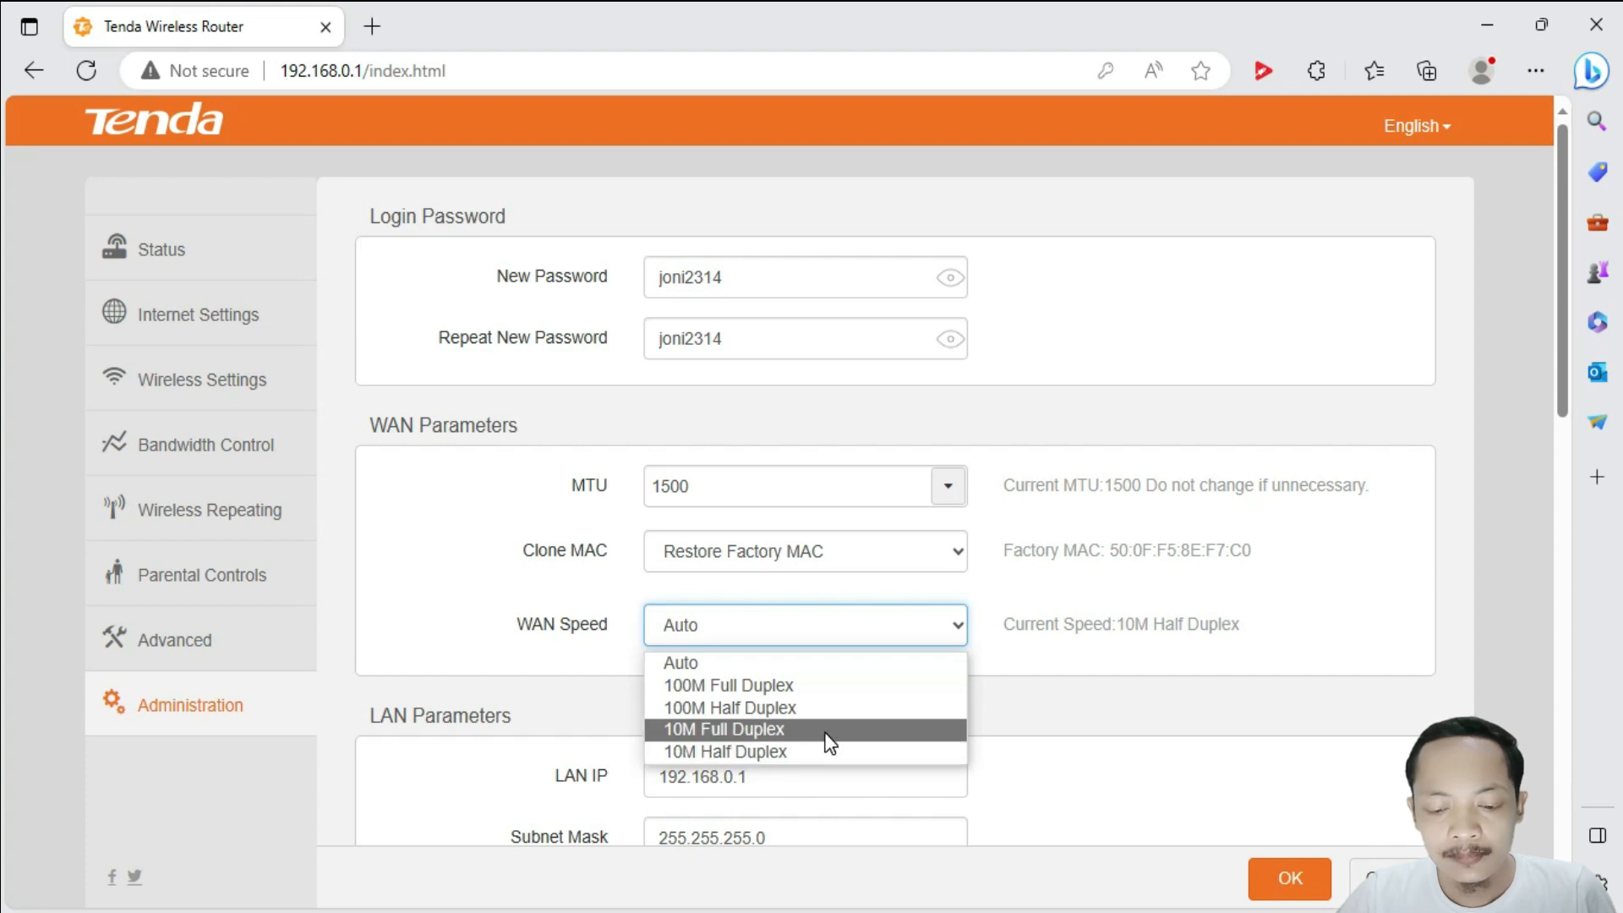
{"action": "left_click", "coordinate": [825, 731]}
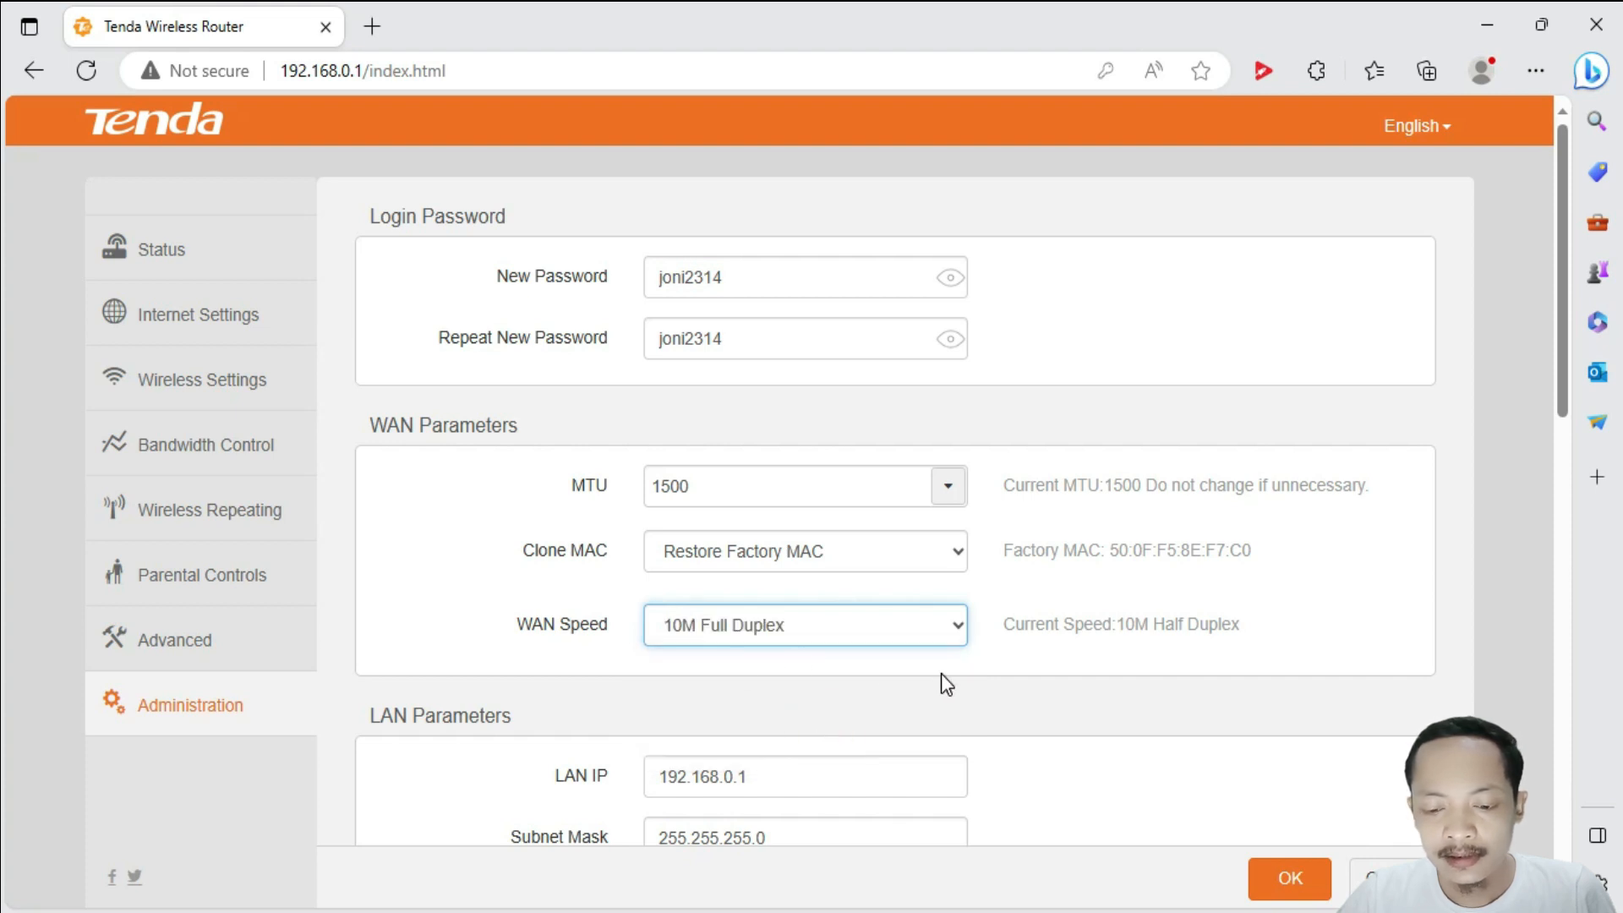
{"action": "scroll", "coordinate": [984, 672], "scroll_direction": "down", "scroll_amount": 1}
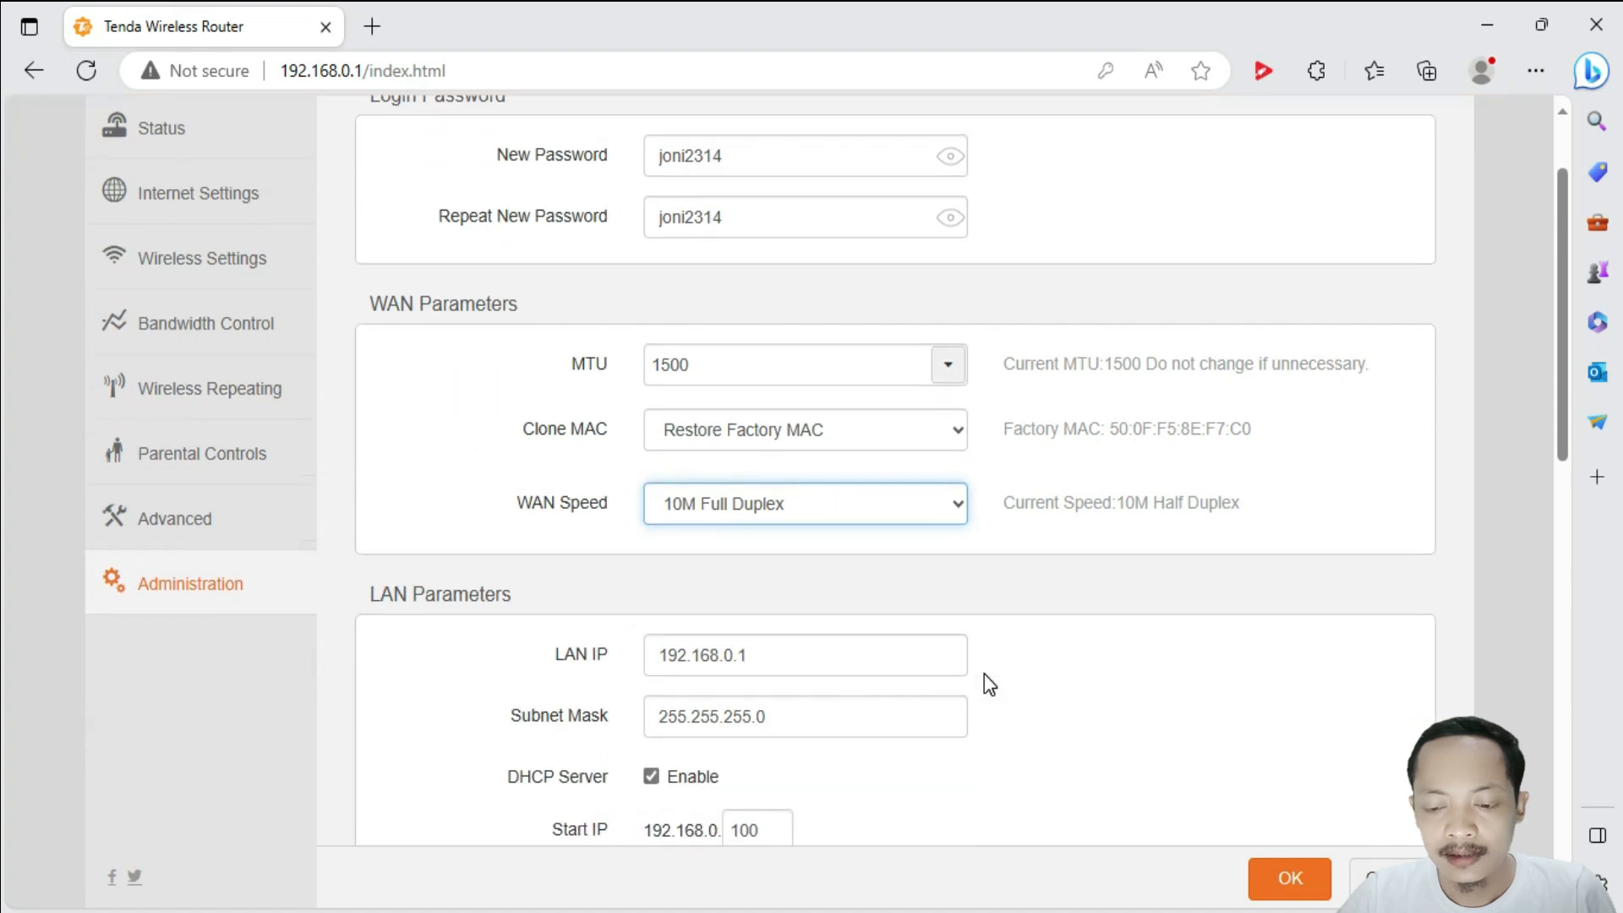
Step: Replace the LAN IP address with 114.104.90.201
{"action": "scroll", "coordinate": [984, 673], "scroll_direction": "down", "scroll_amount": 2}
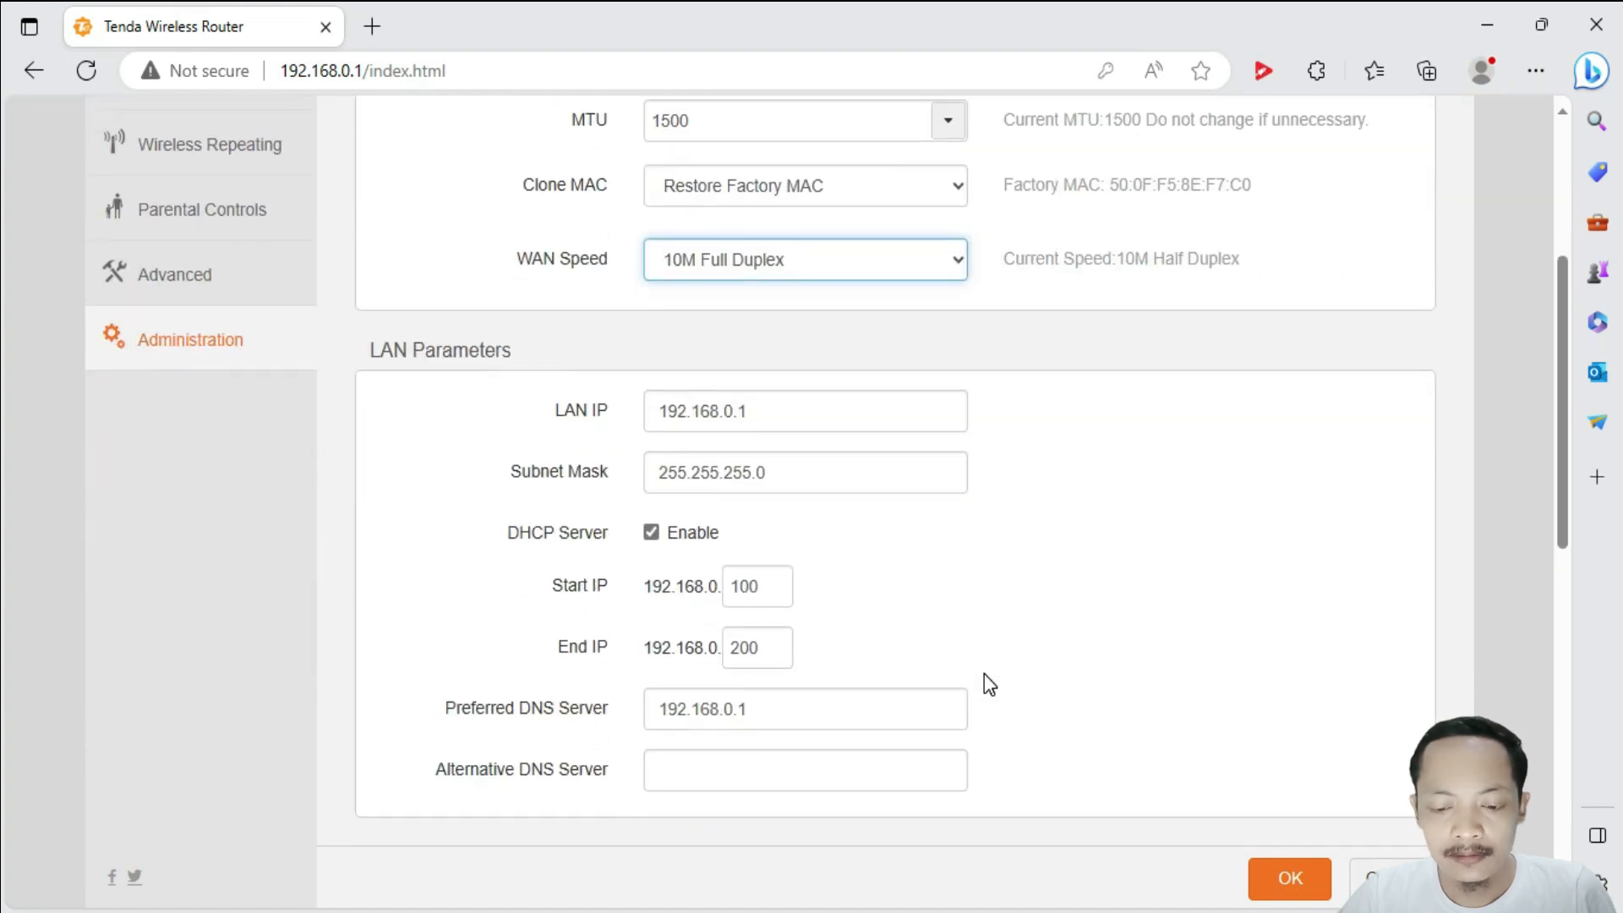
{"action": "scroll", "coordinate": [983, 673], "scroll_direction": "down", "scroll_amount": 1}
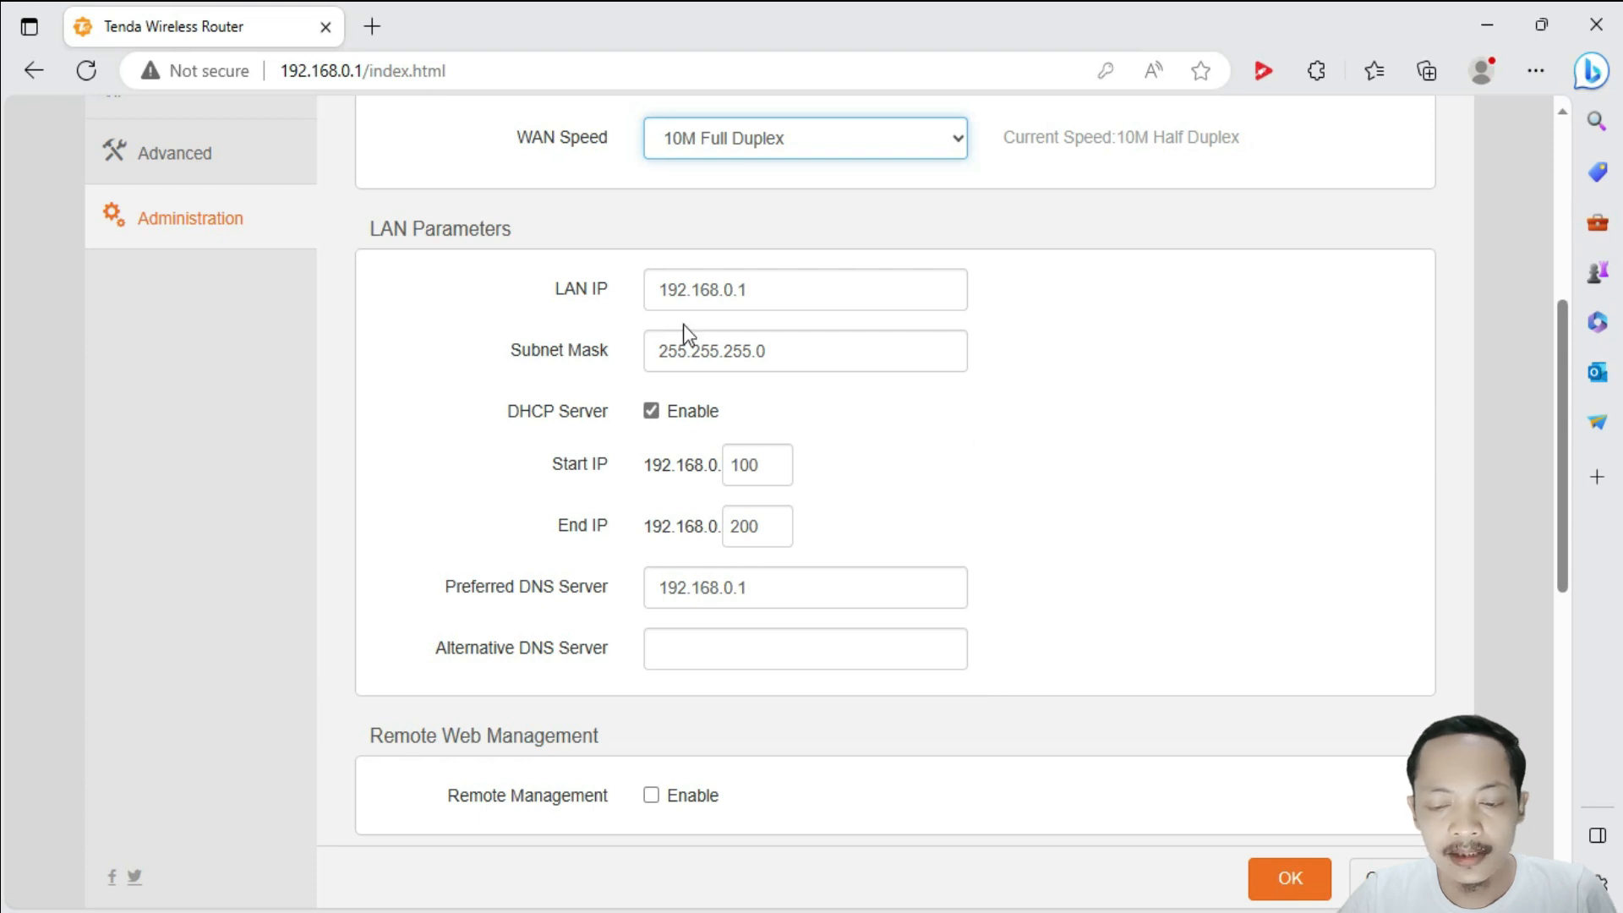
{"action": "left_click", "coordinate": [687, 293]}
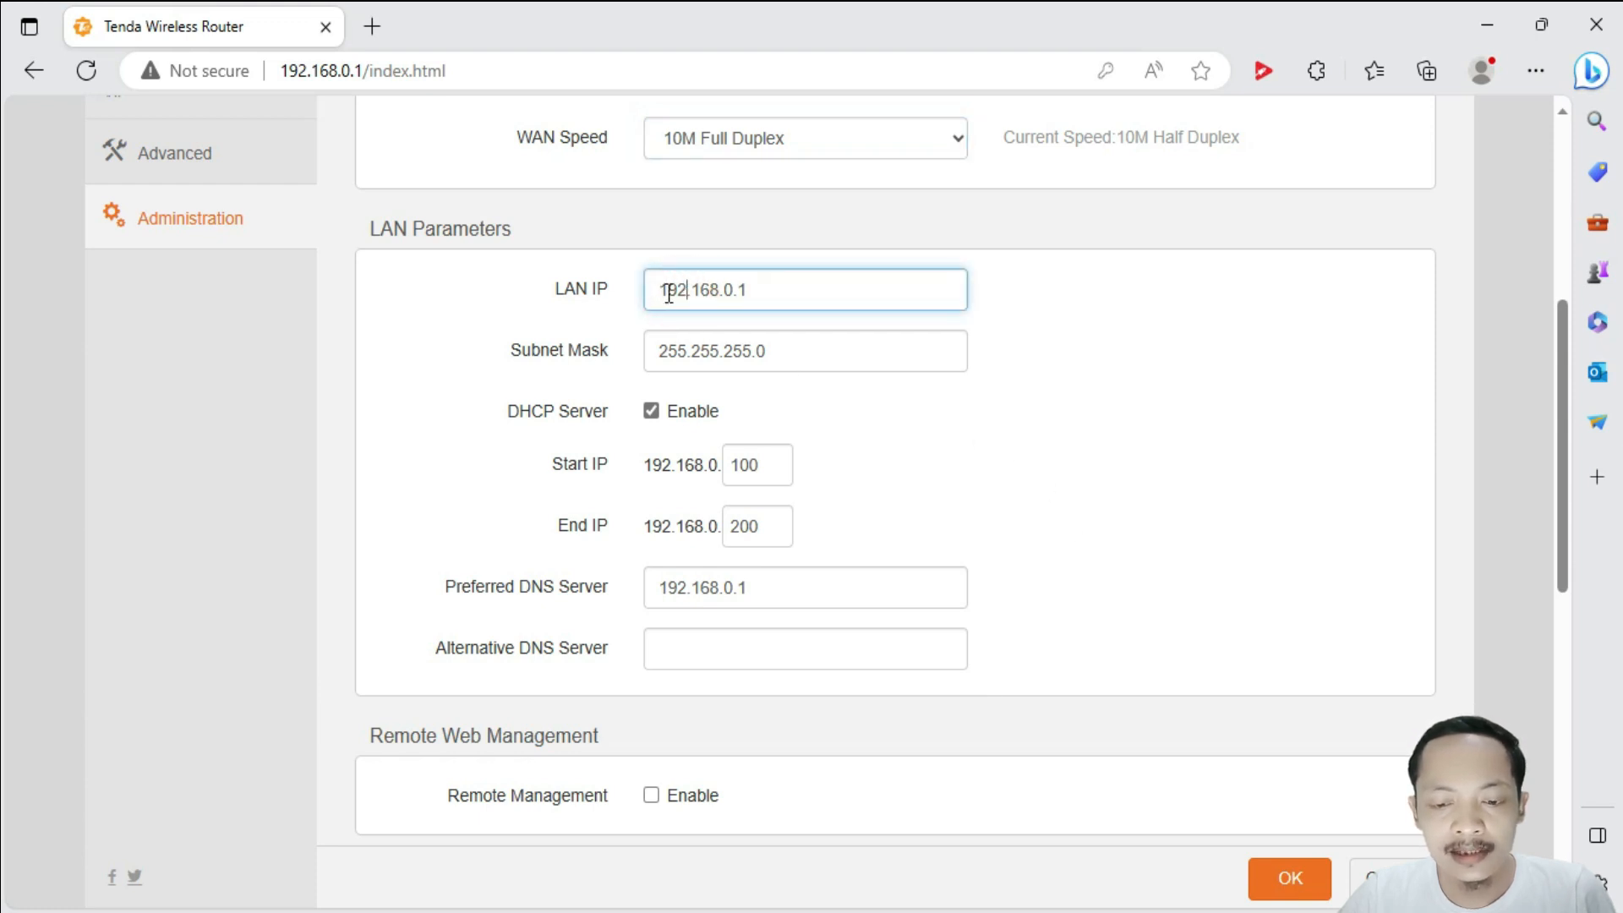
{"action": "double_click", "coordinate": [772, 288]}
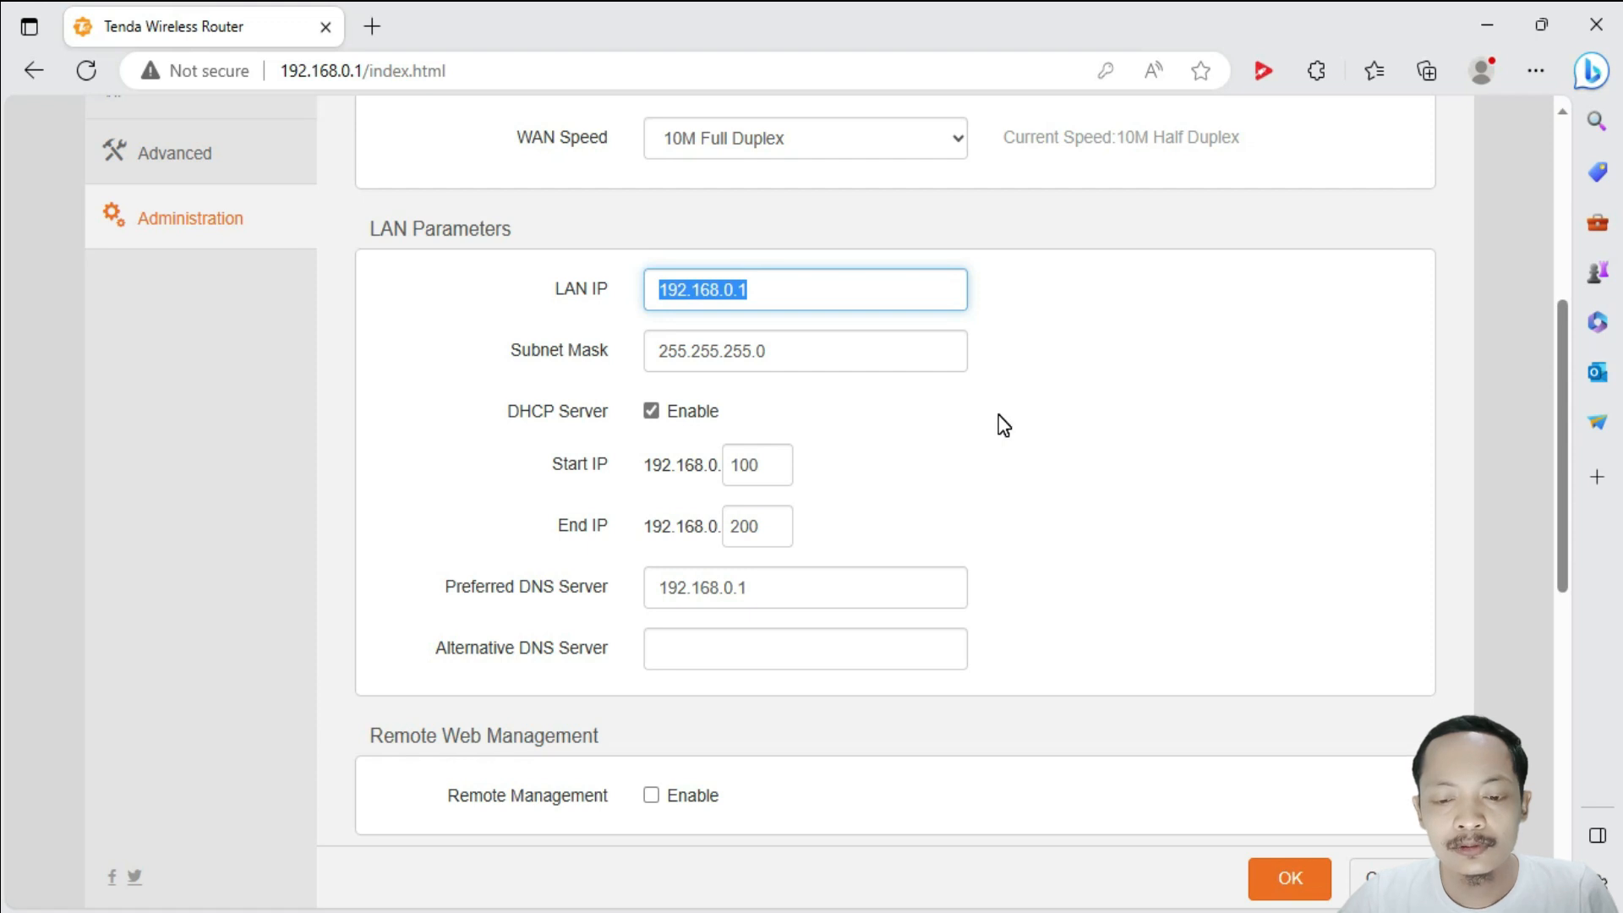
{"action": "type", "text": "114"}
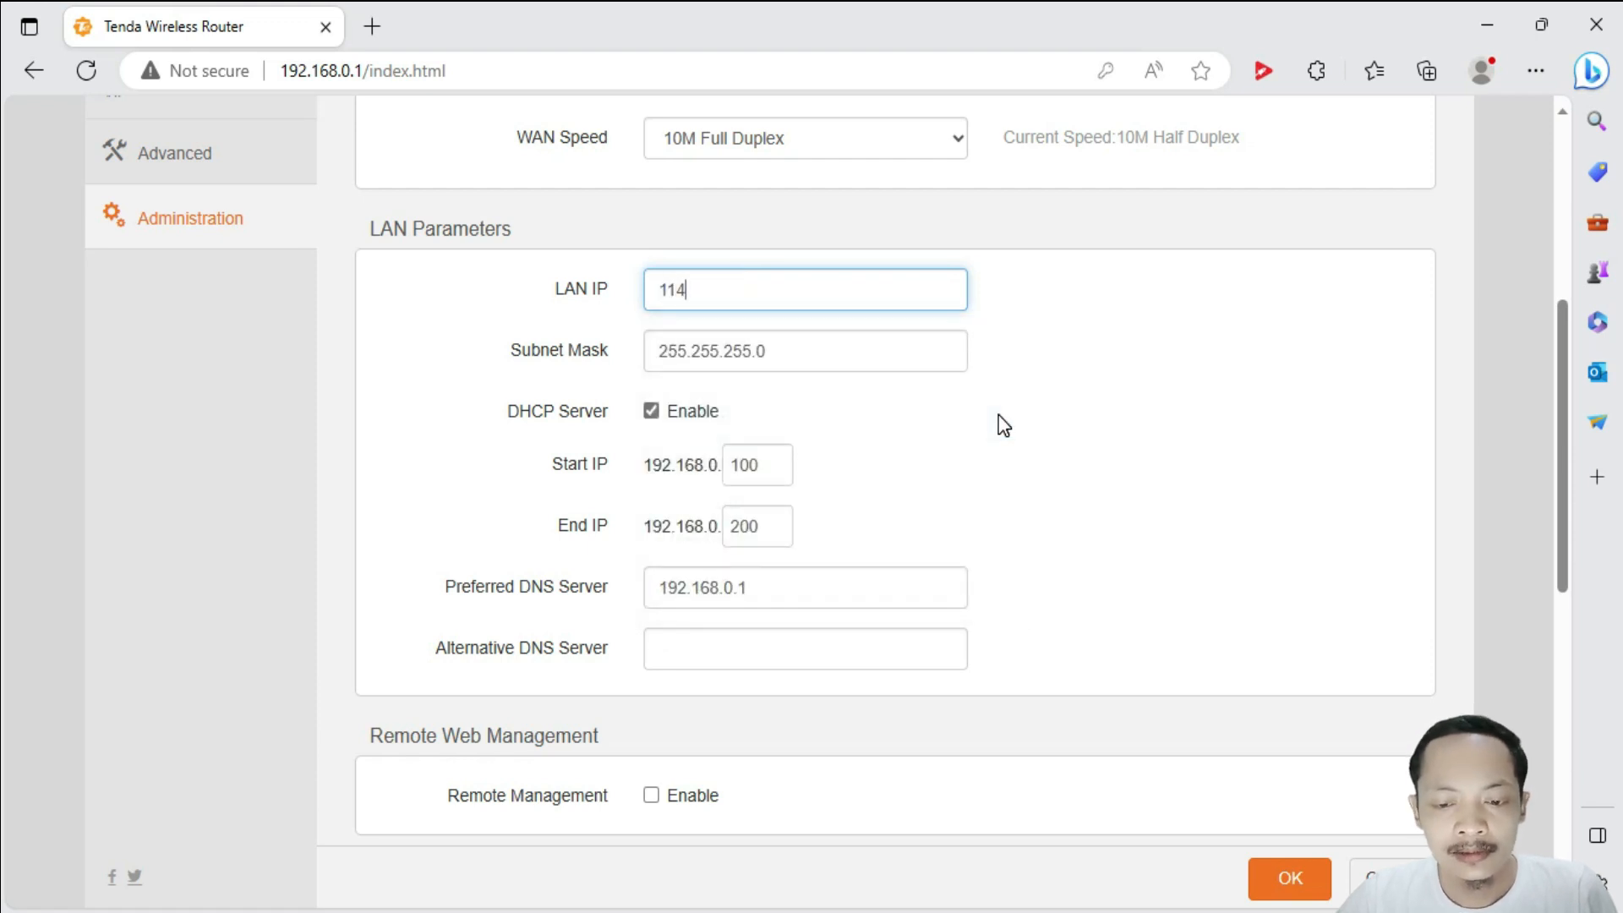
{"action": "type", "text": ".104"}
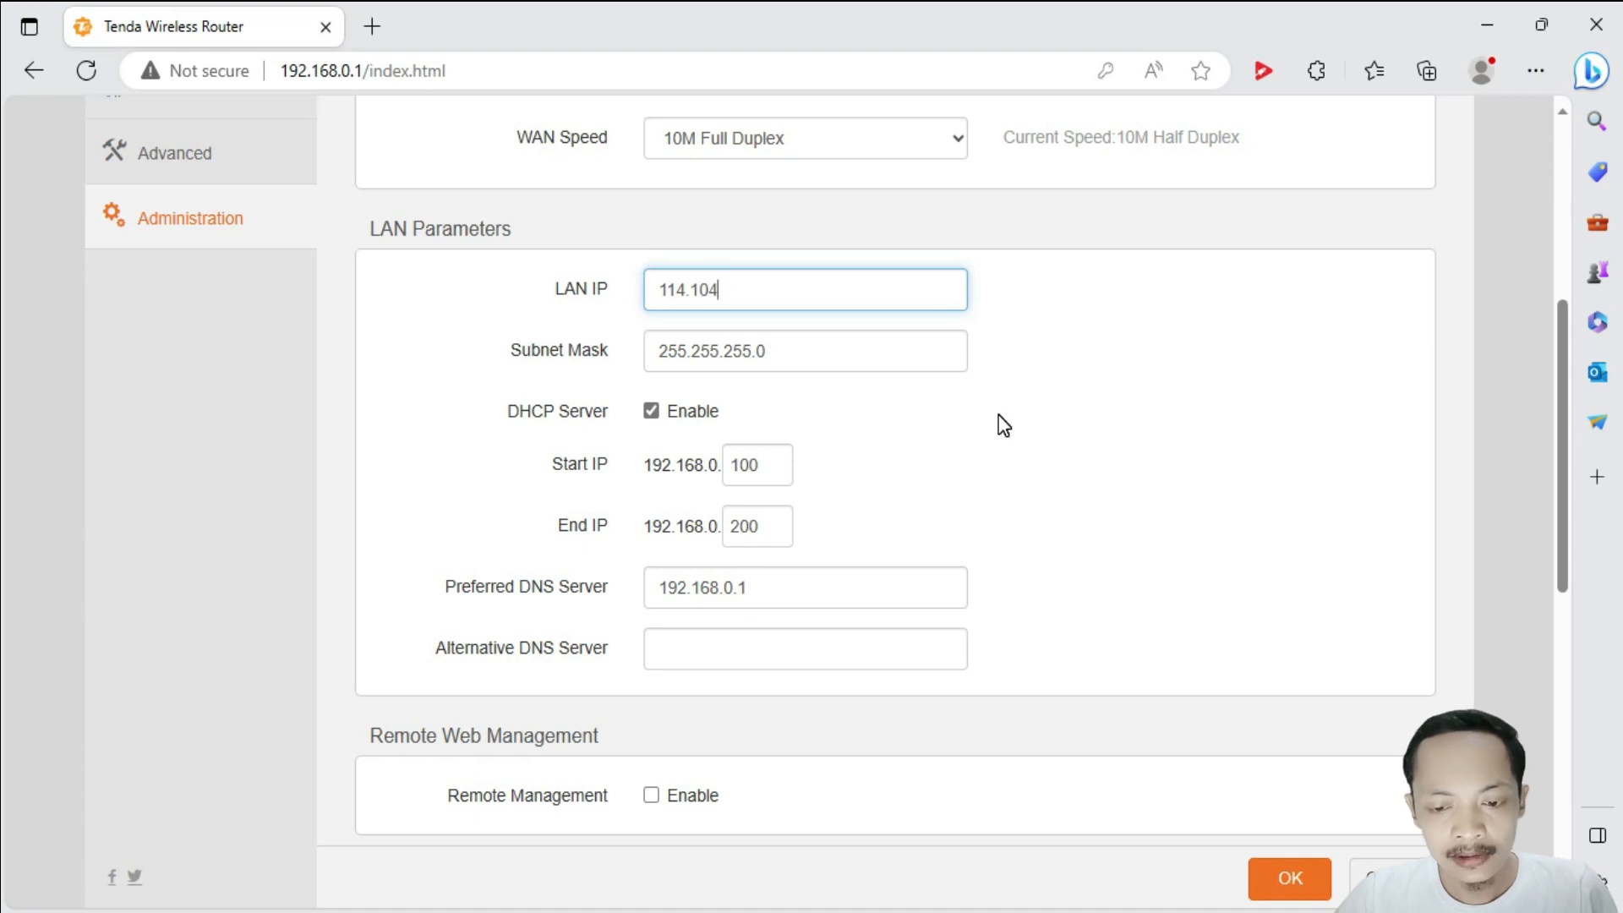
{"action": "type", "text": ".9"}
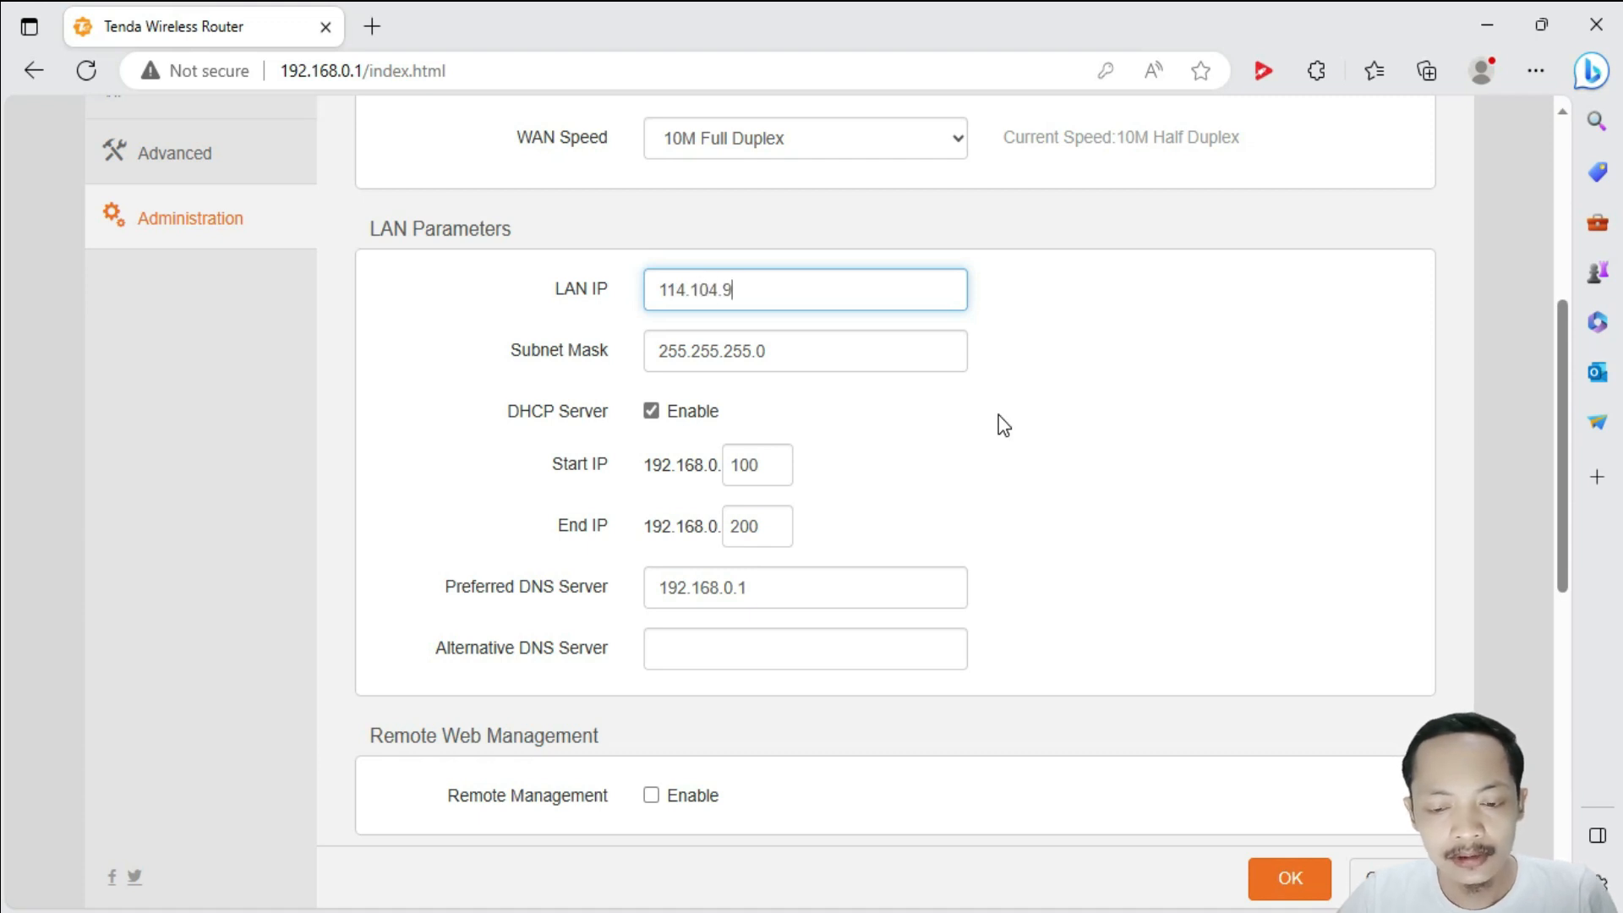
{"action": "type", "text": "0."}
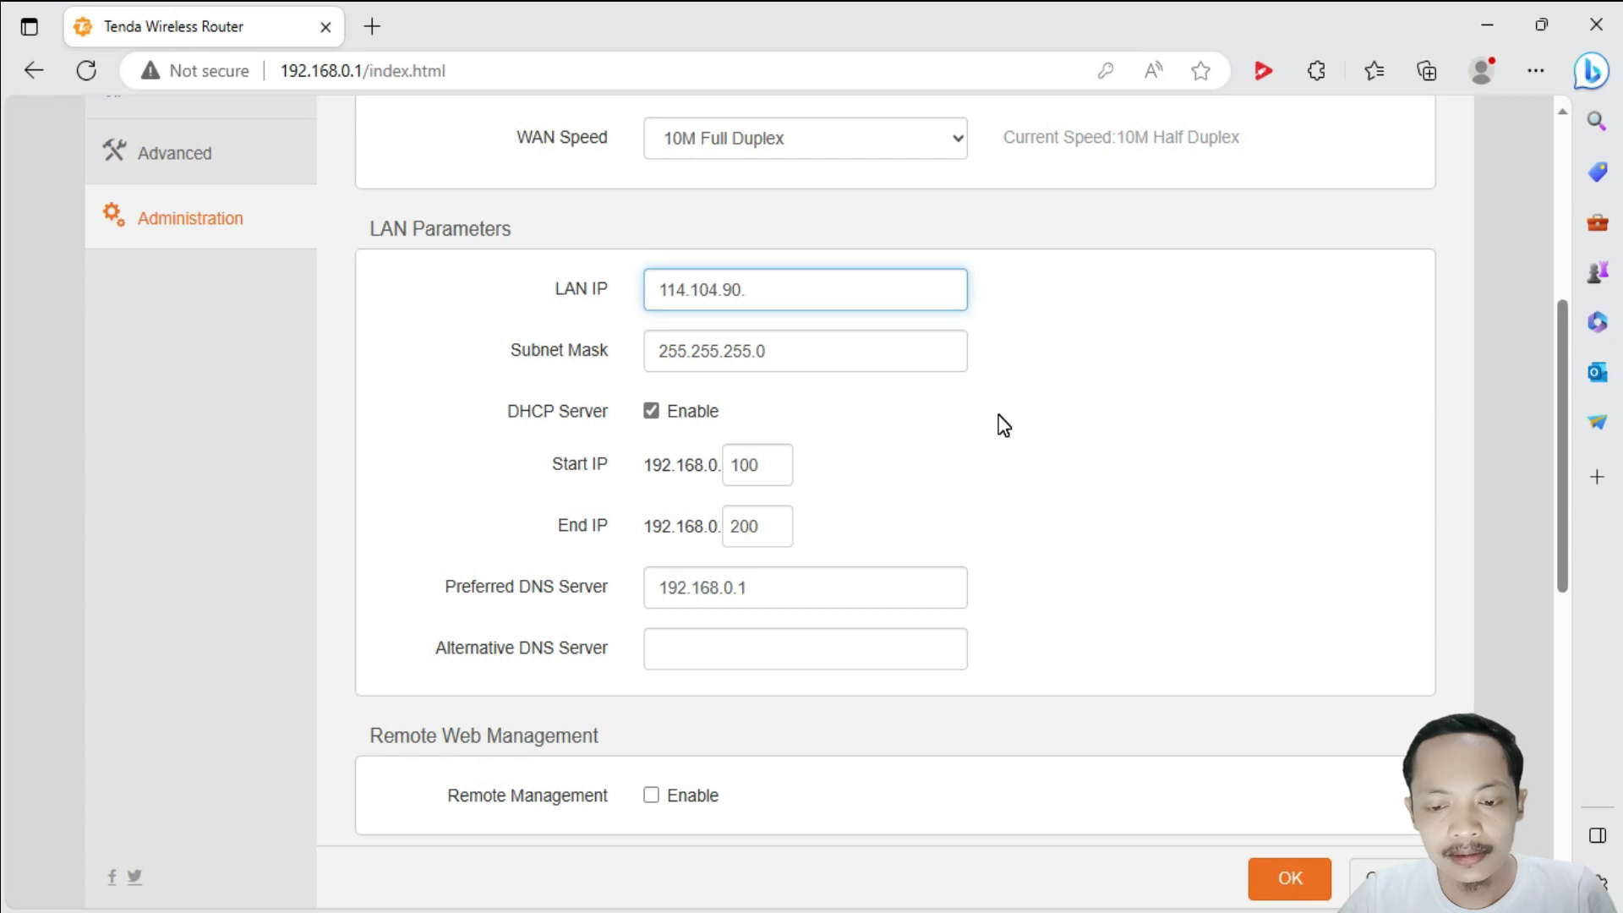
{"action": "type", "text": "2"}
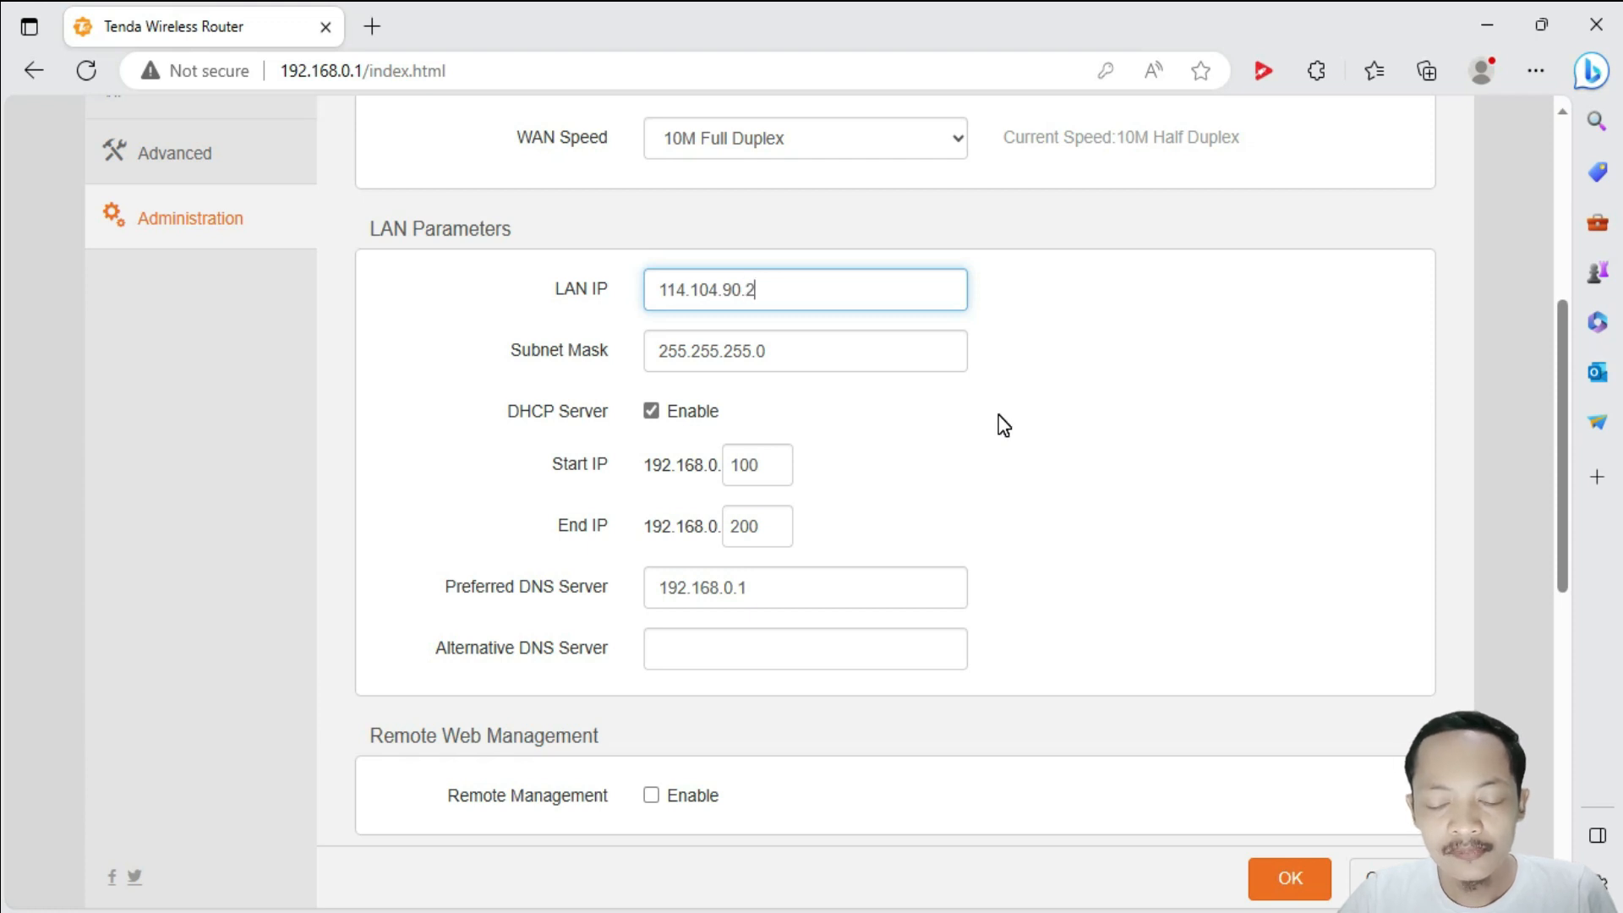
{"action": "type", "text": "01"}
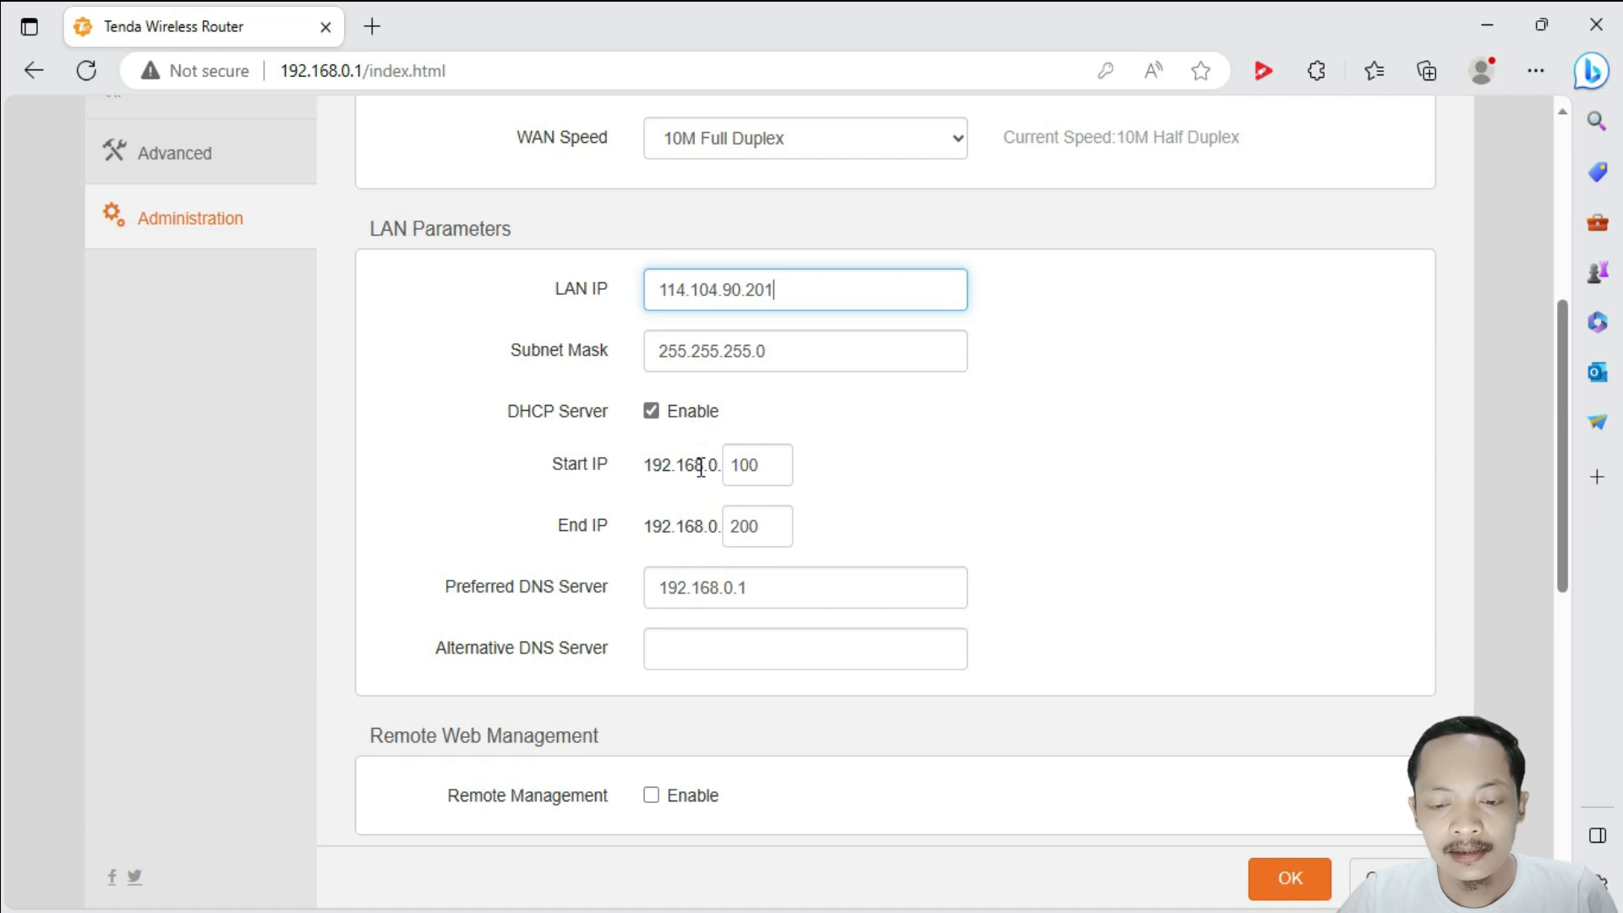
Step: Turn the DHCP server off
{"action": "left_click", "coordinate": [655, 419]}
{"action": "left_click", "coordinate": [651, 416]}
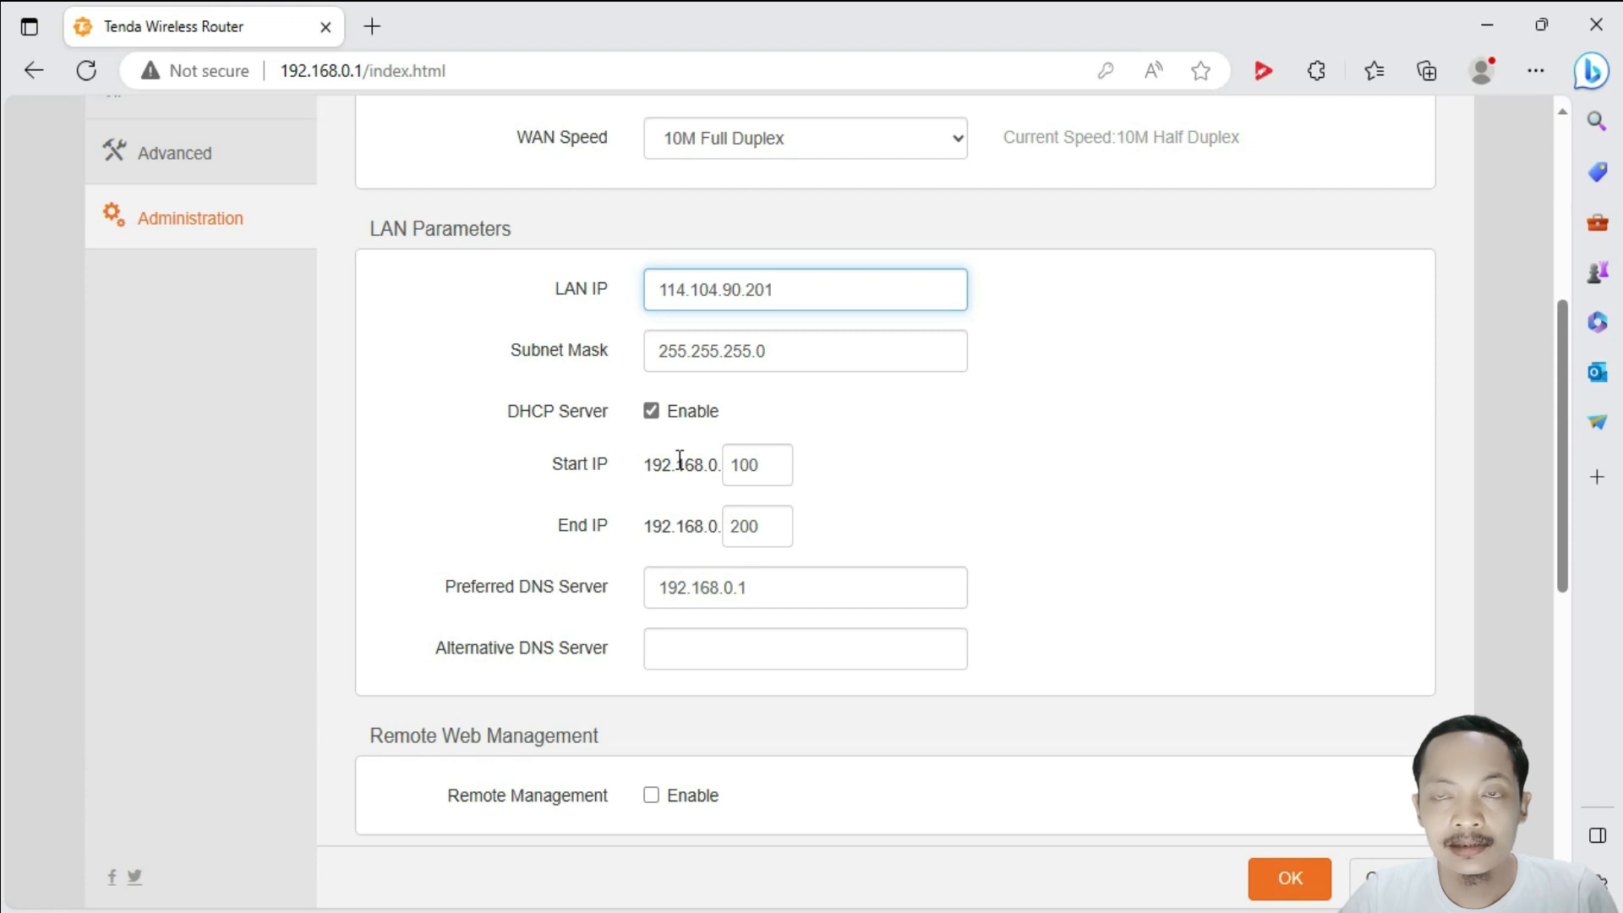
{"action": "left_click", "coordinate": [651, 413]}
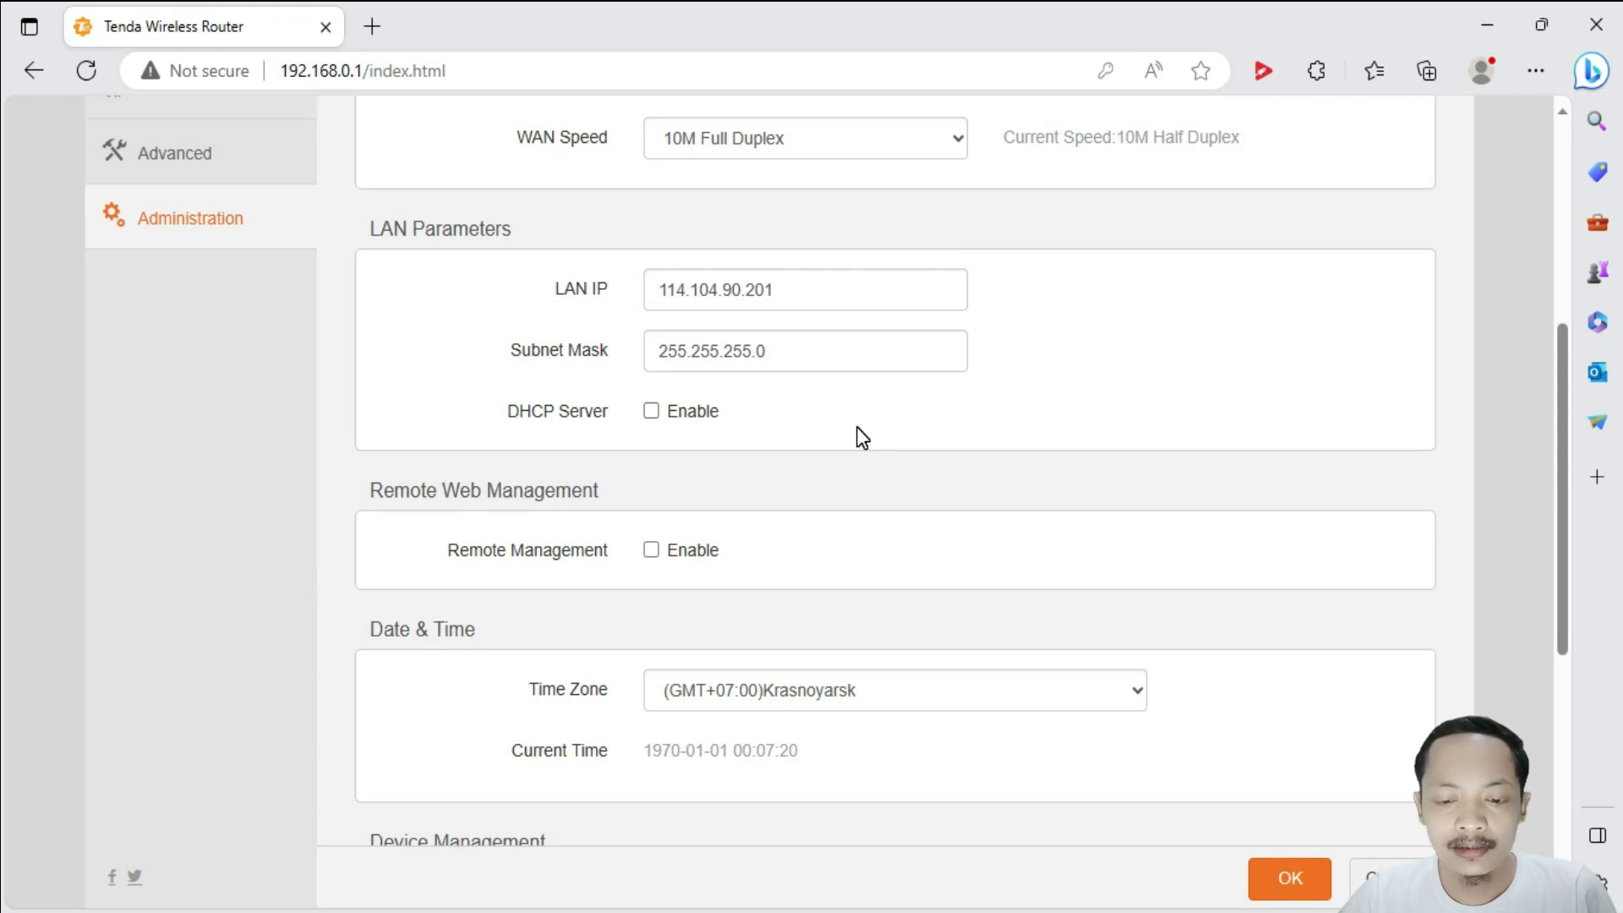
Step: Enable remote web management with Anyone as the allowed internet users
{"action": "scroll", "coordinate": [861, 437], "scroll_direction": "down", "scroll_amount": 1}
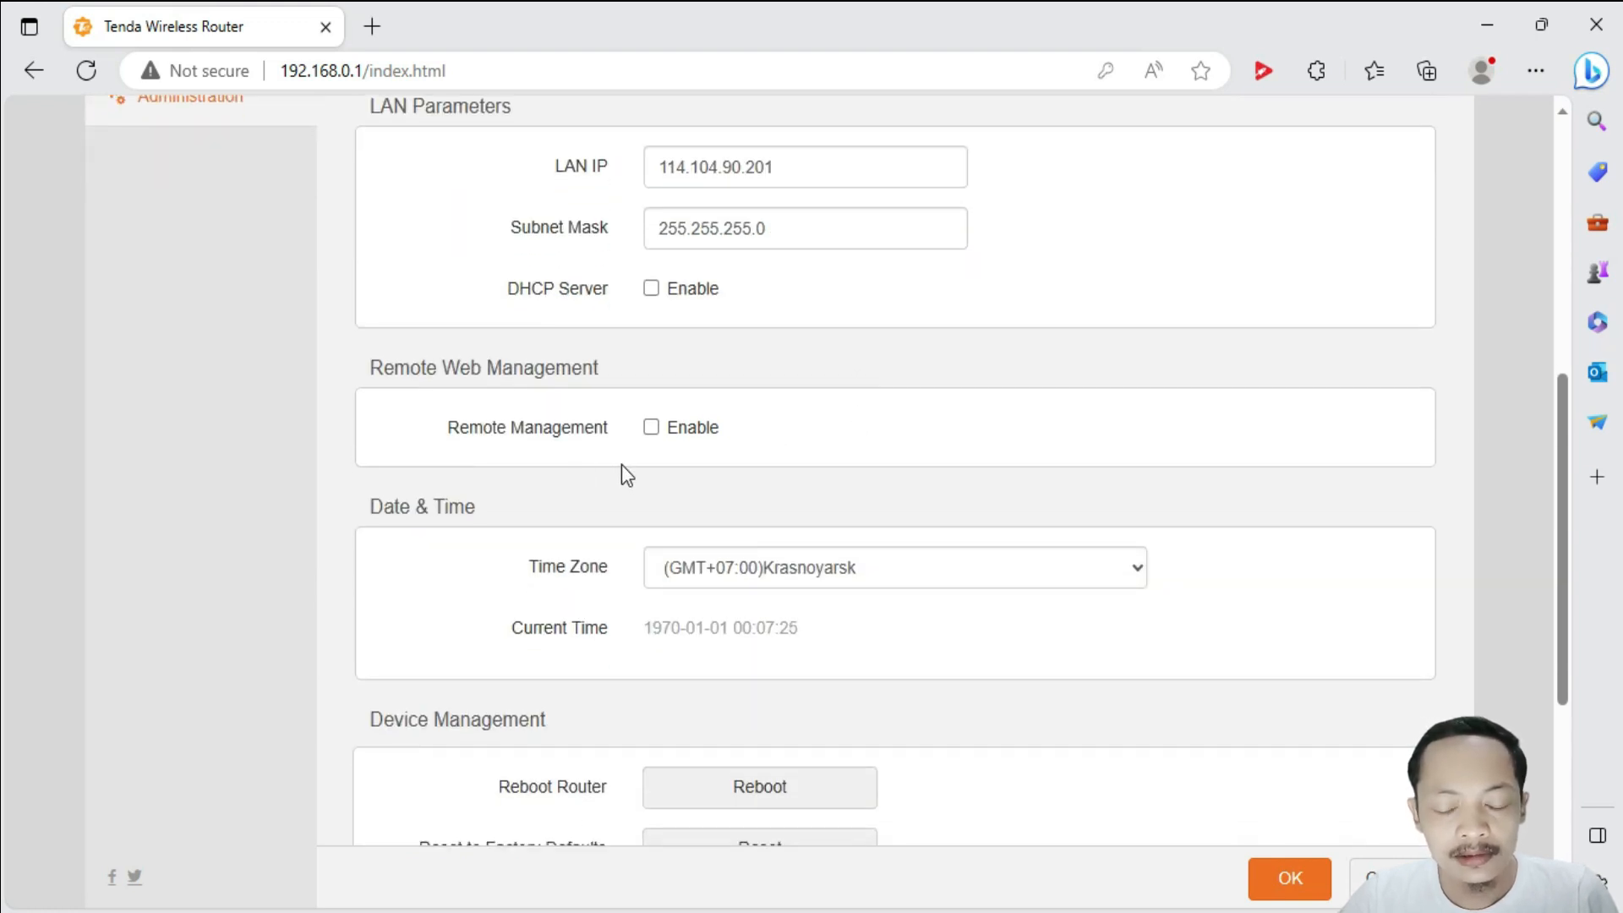
{"action": "left_click", "coordinate": [651, 427]}
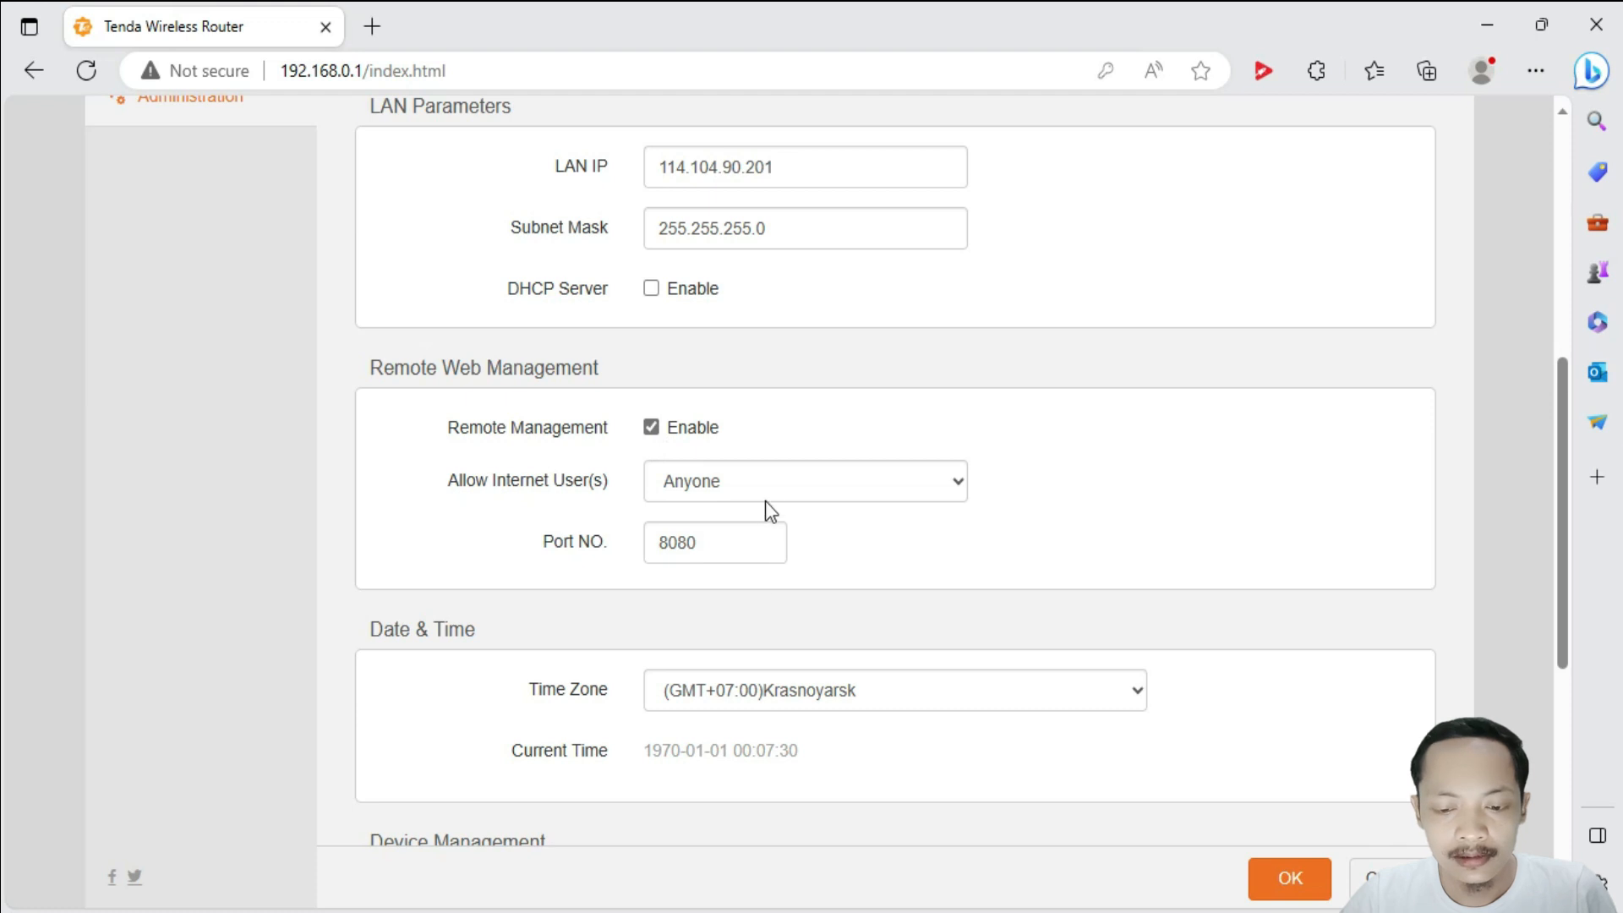
{"action": "left_click", "coordinate": [782, 483]}
{"action": "left_click", "coordinate": [783, 484]}
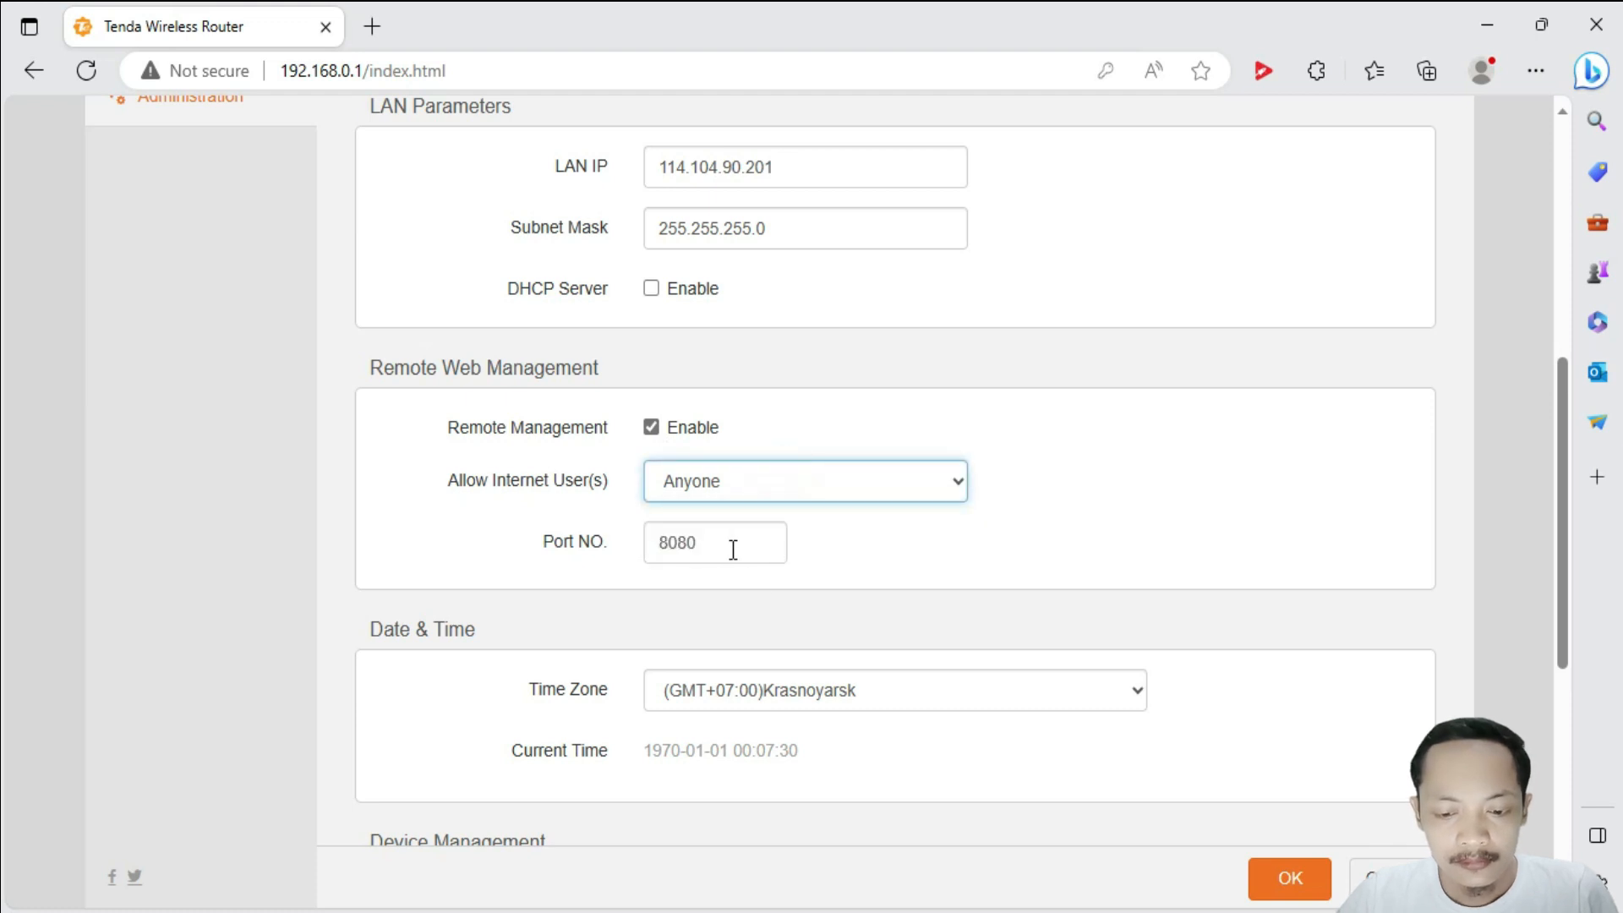
{"action": "left_click", "coordinate": [865, 549]}
Step: Set the time zone to (GMT+07:00)Bangkok, Hanoi, Jakarta
{"action": "scroll", "coordinate": [865, 549], "scroll_direction": "down", "scroll_amount": 3}
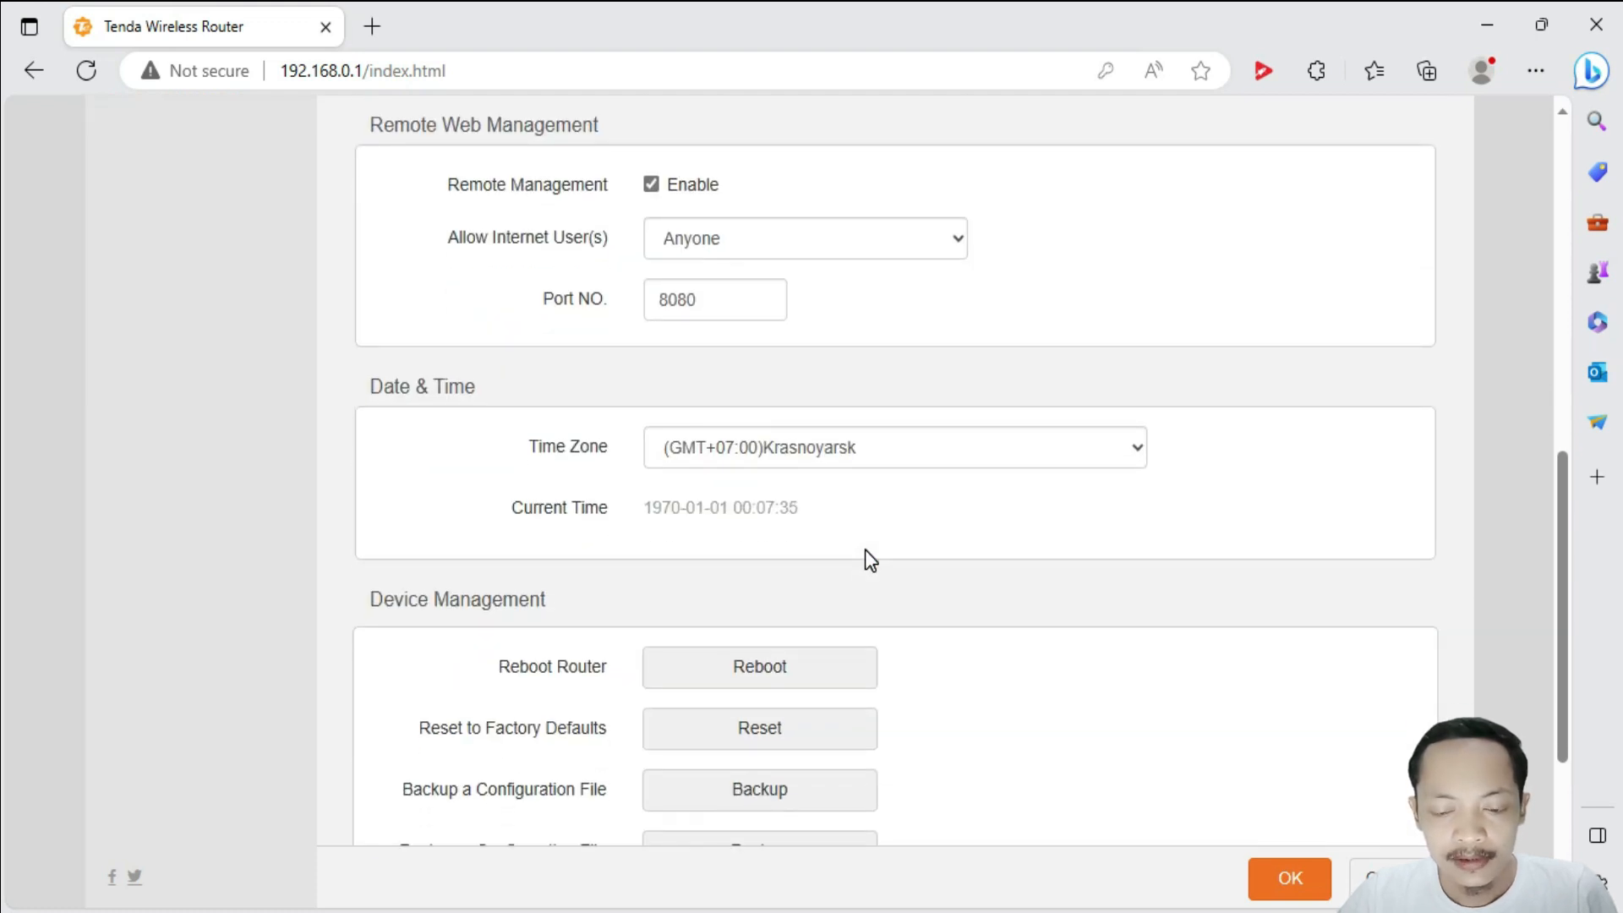
{"action": "left_click", "coordinate": [820, 456]}
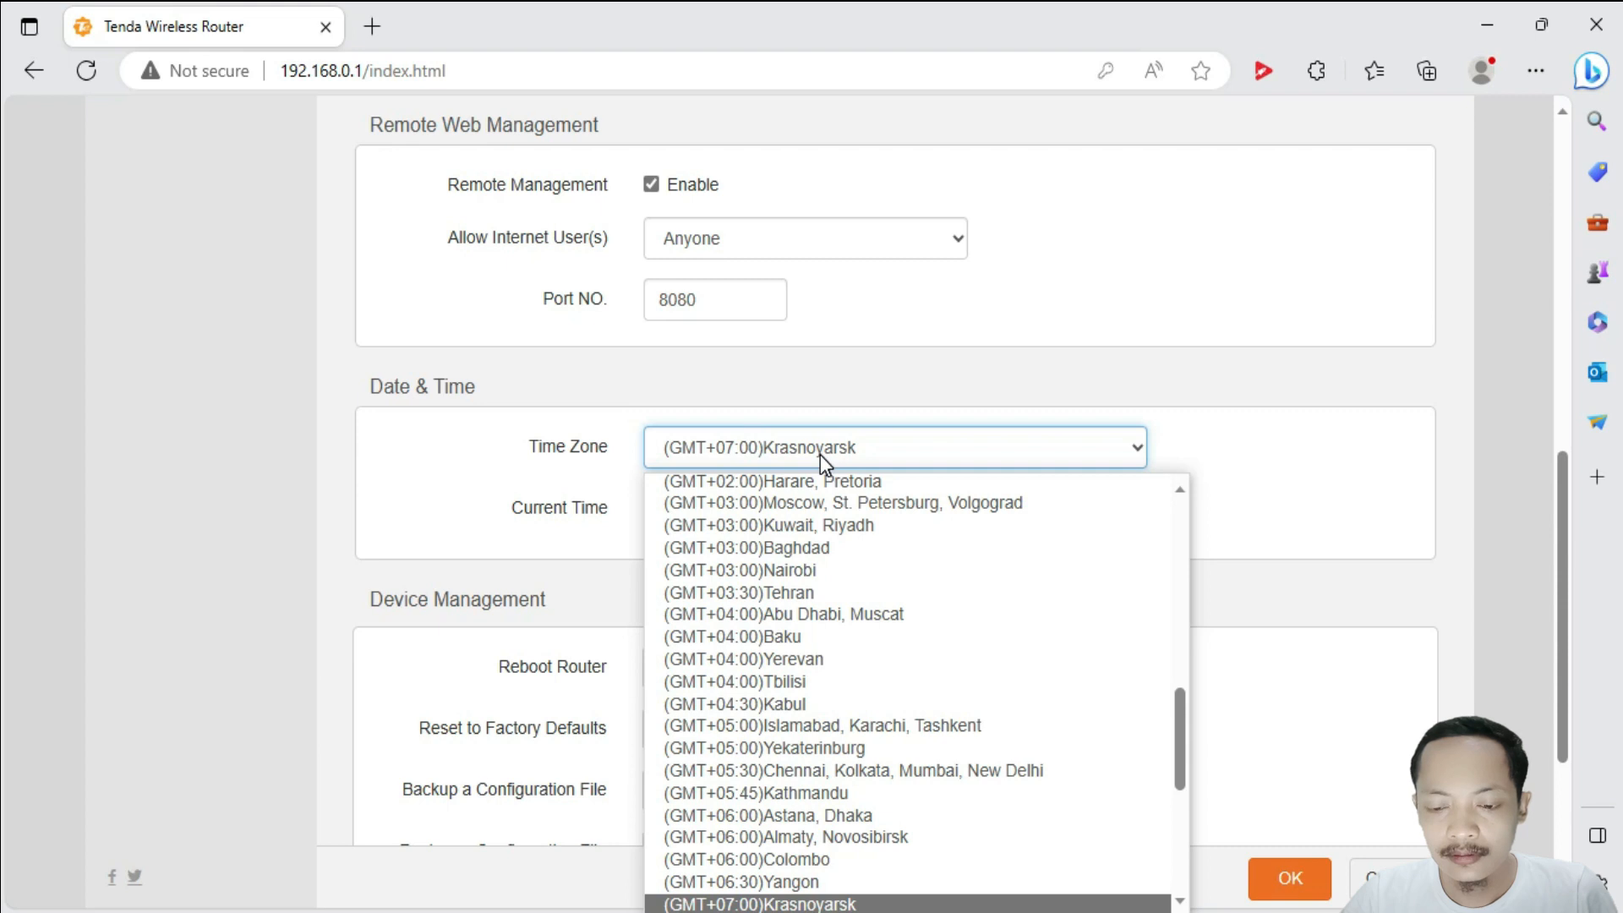
{"action": "scroll", "coordinate": [923, 553], "scroll_direction": "down", "scroll_amount": 2}
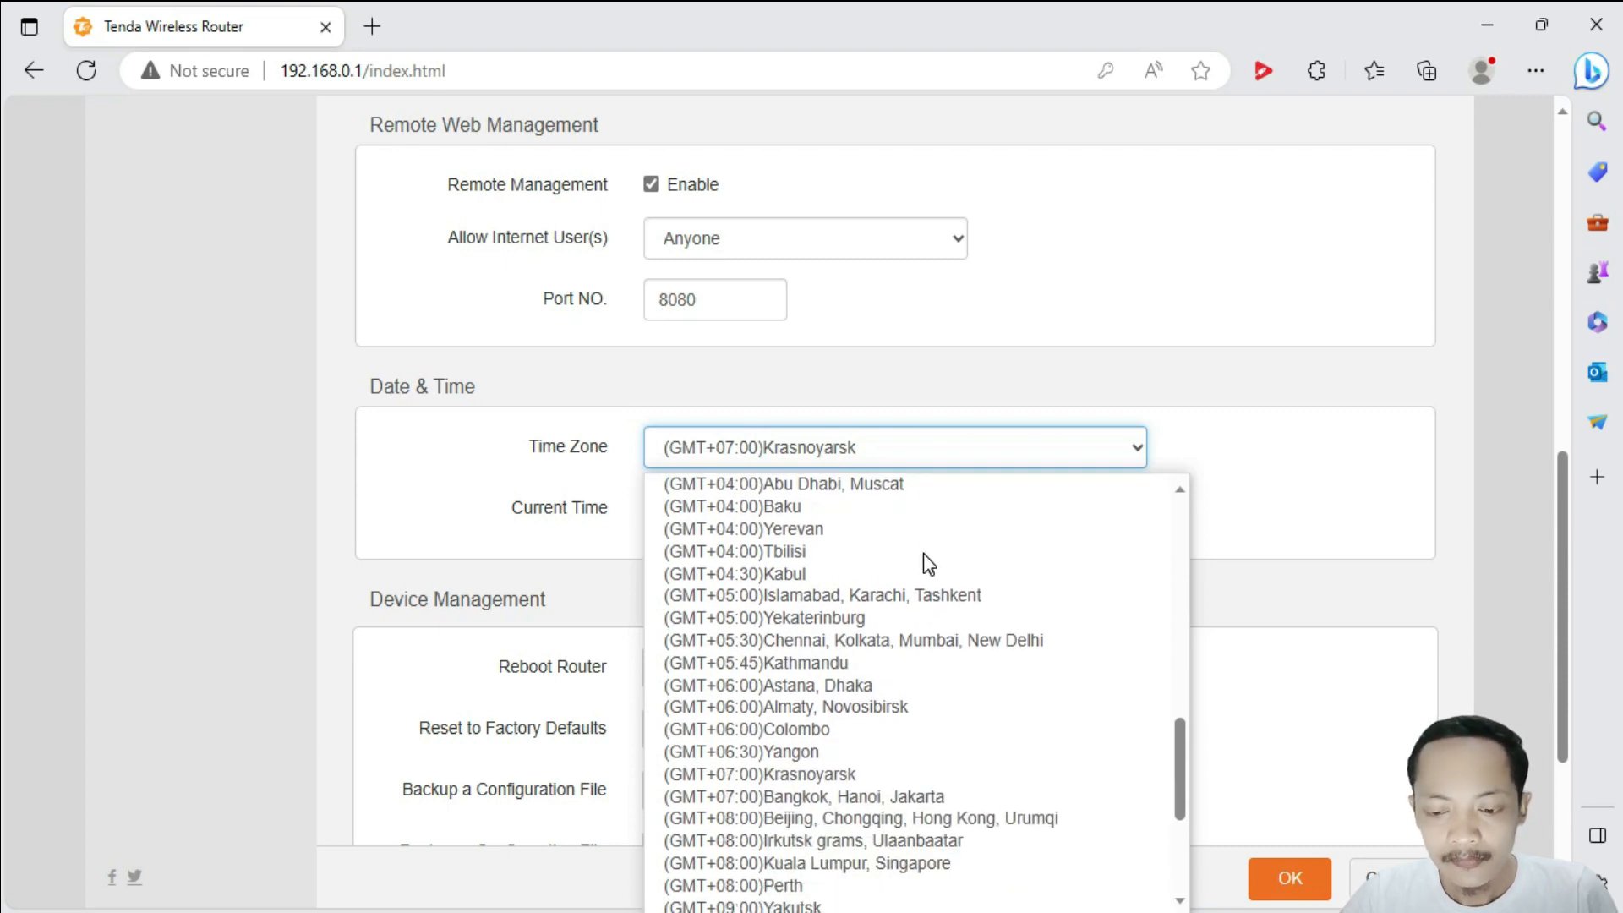
{"action": "left_click", "coordinate": [906, 795]}
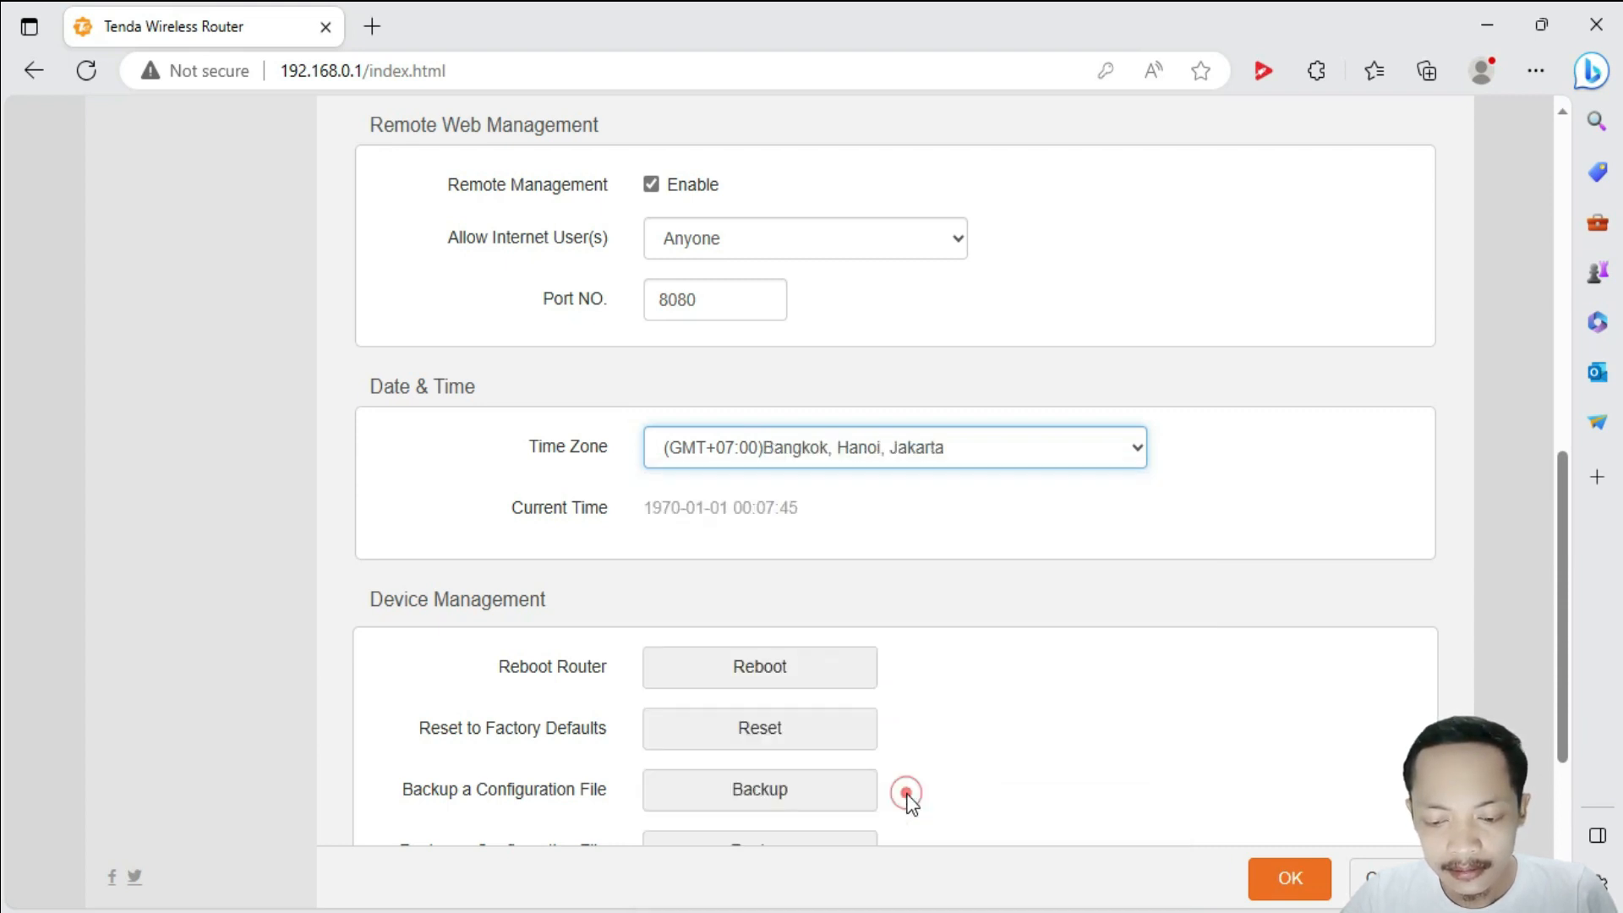
{"action": "scroll", "coordinate": [1038, 583], "scroll_direction": "down", "scroll_amount": 3}
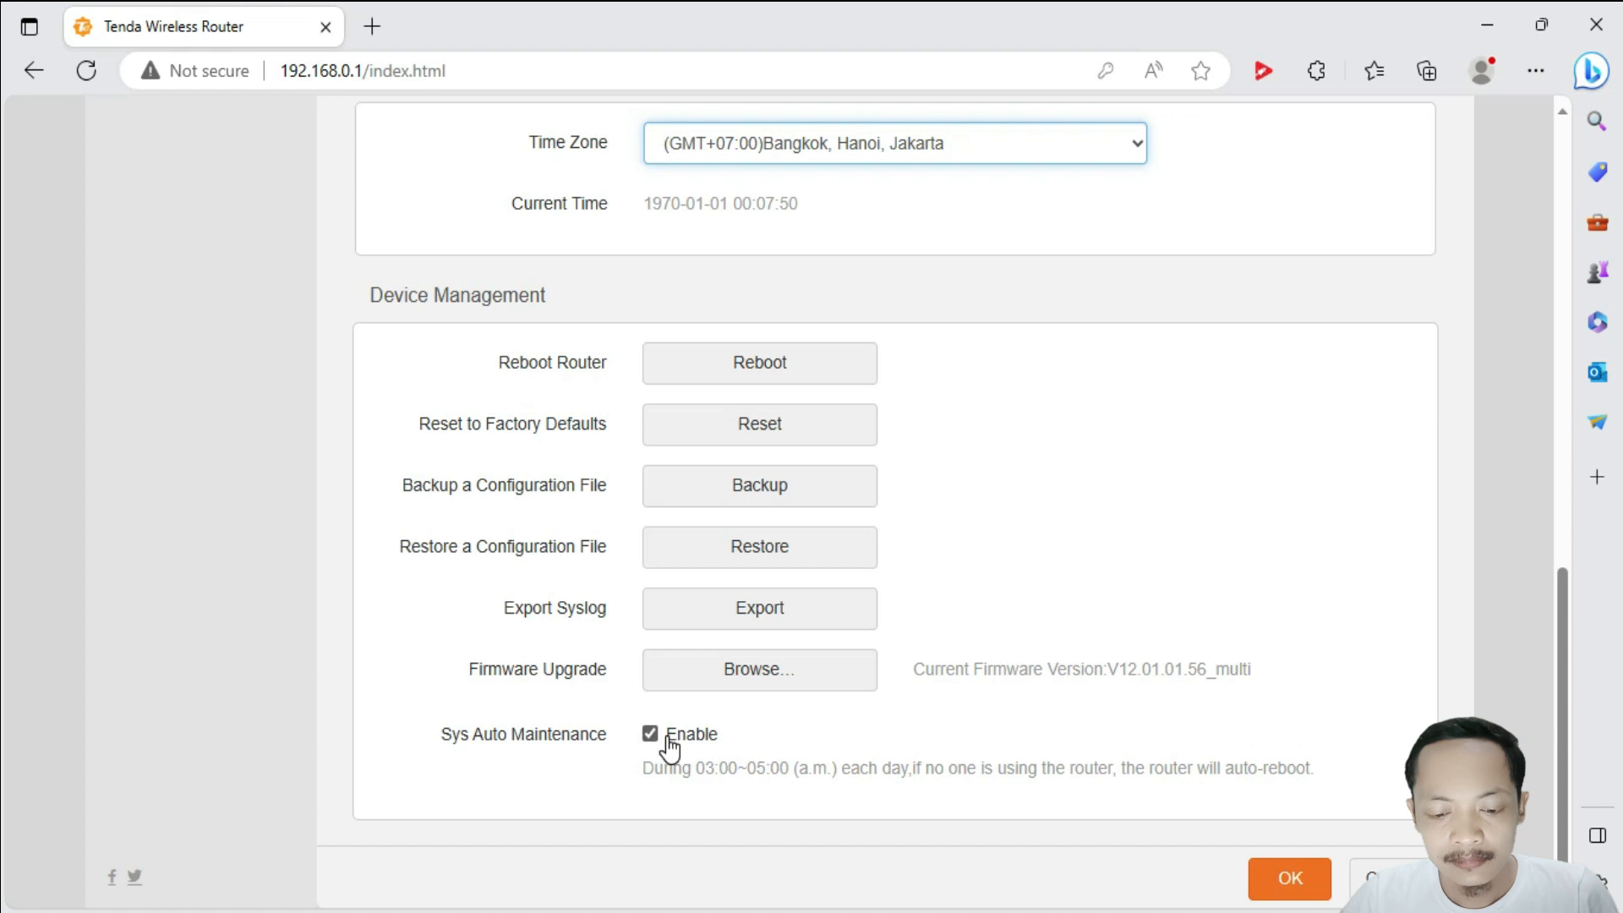
{"action": "scroll", "coordinate": [1073, 650], "scroll_direction": "up", "scroll_amount": 12}
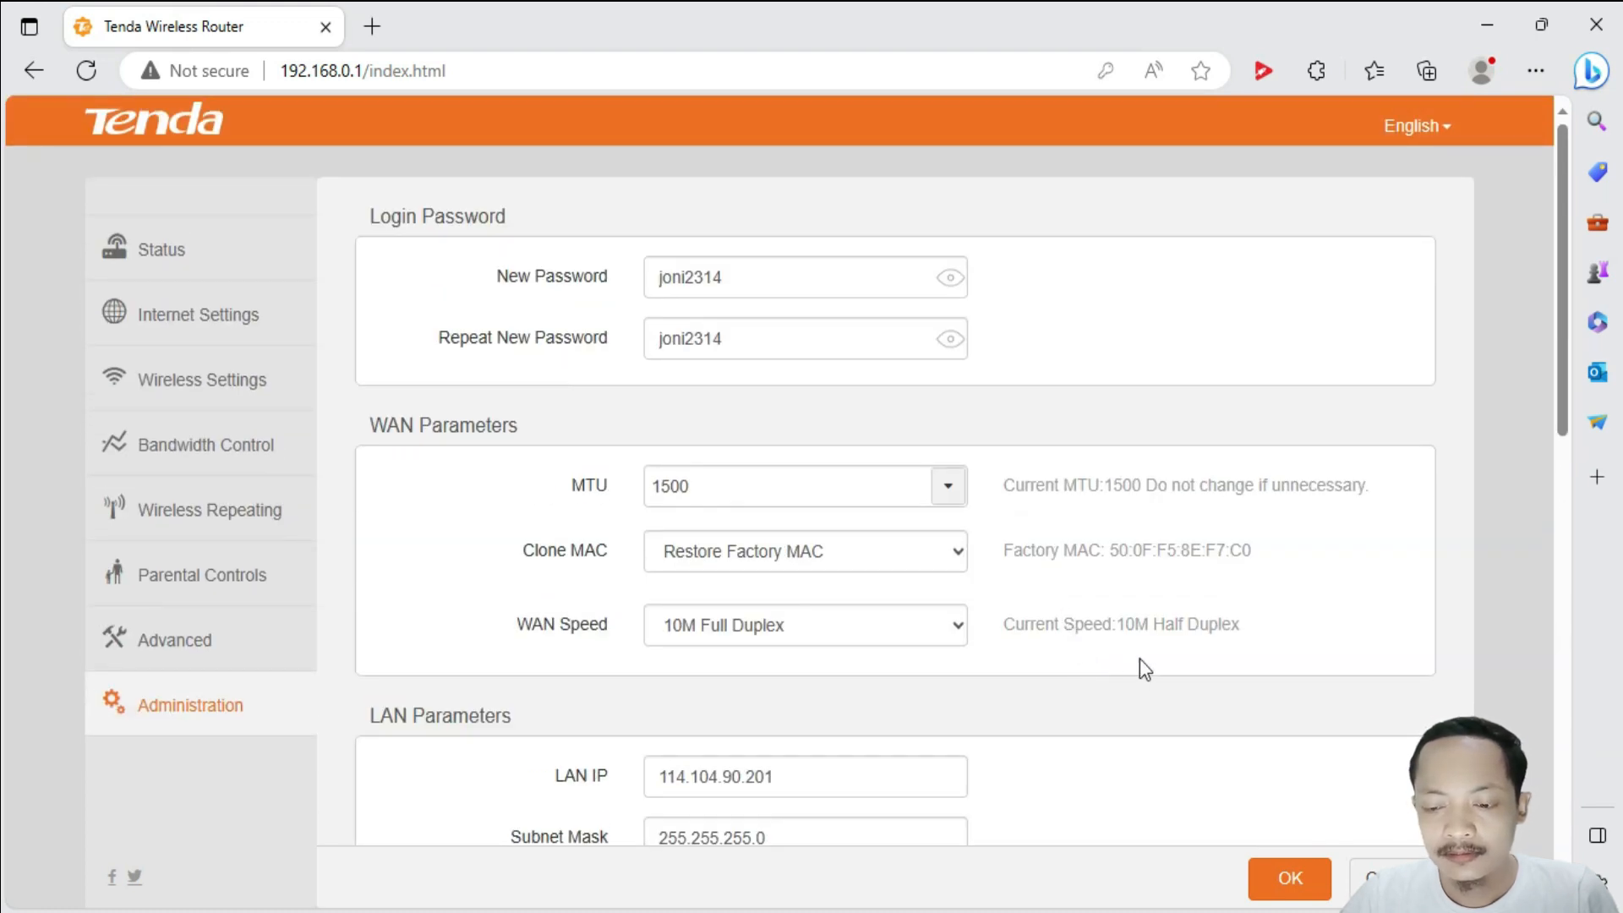
{"action": "scroll", "coordinate": [1089, 777], "scroll_direction": "down", "scroll_amount": 1}
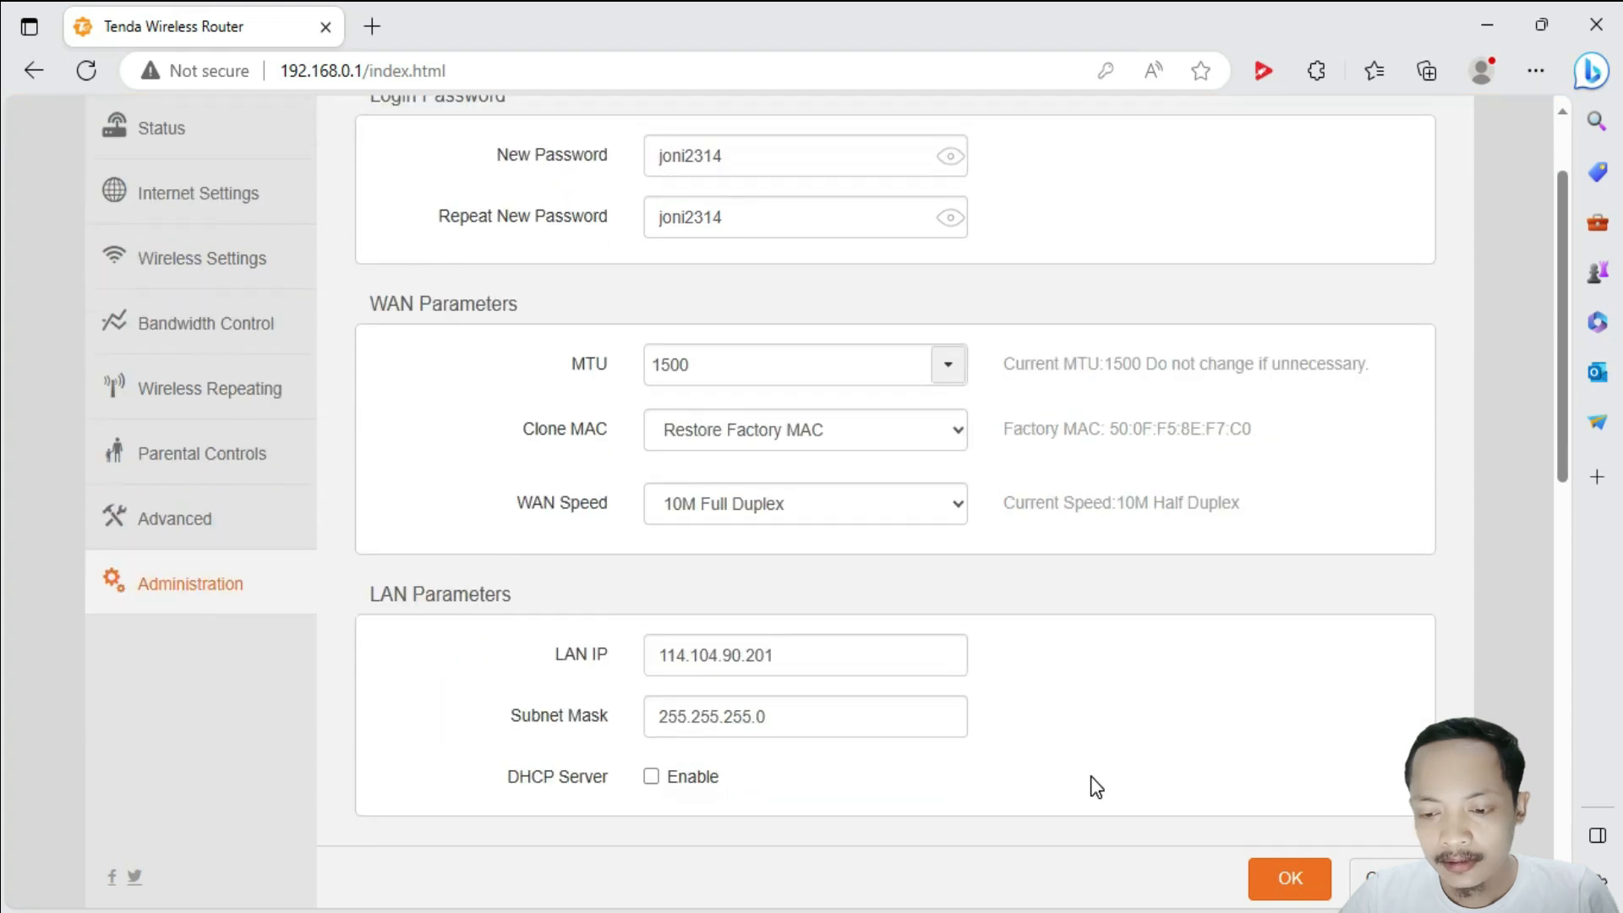
{"action": "scroll", "coordinate": [1097, 786], "scroll_direction": "down", "scroll_amount": 1}
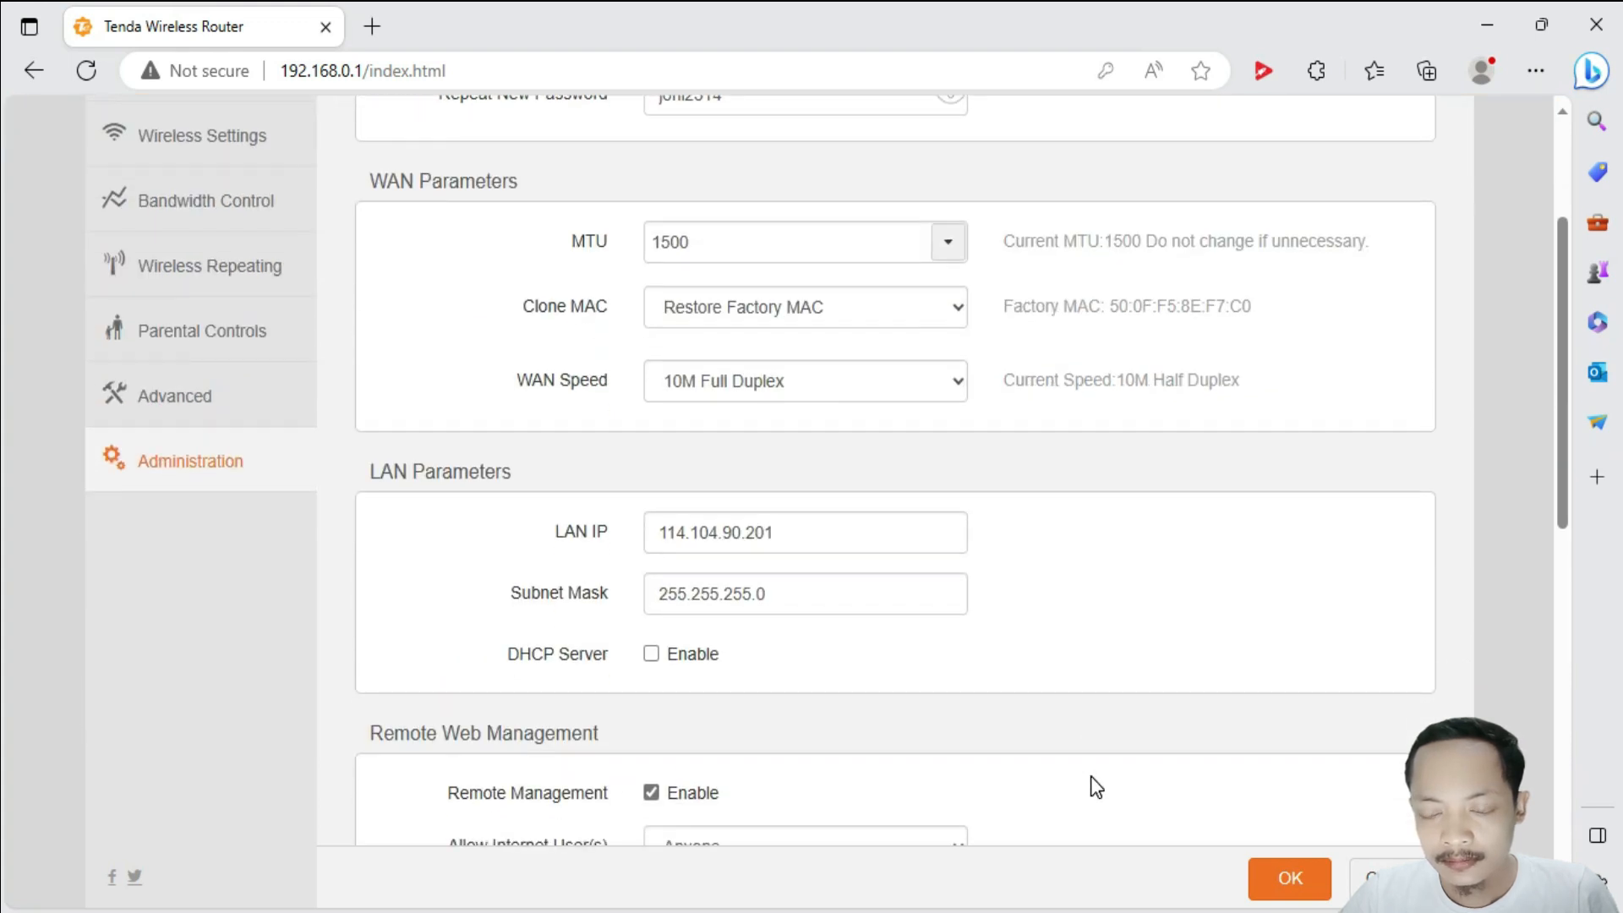
Step: Submit the Administration settings and confirm the login IP change to 114.104.90.201
{"action": "left_click", "coordinate": [1285, 883]}
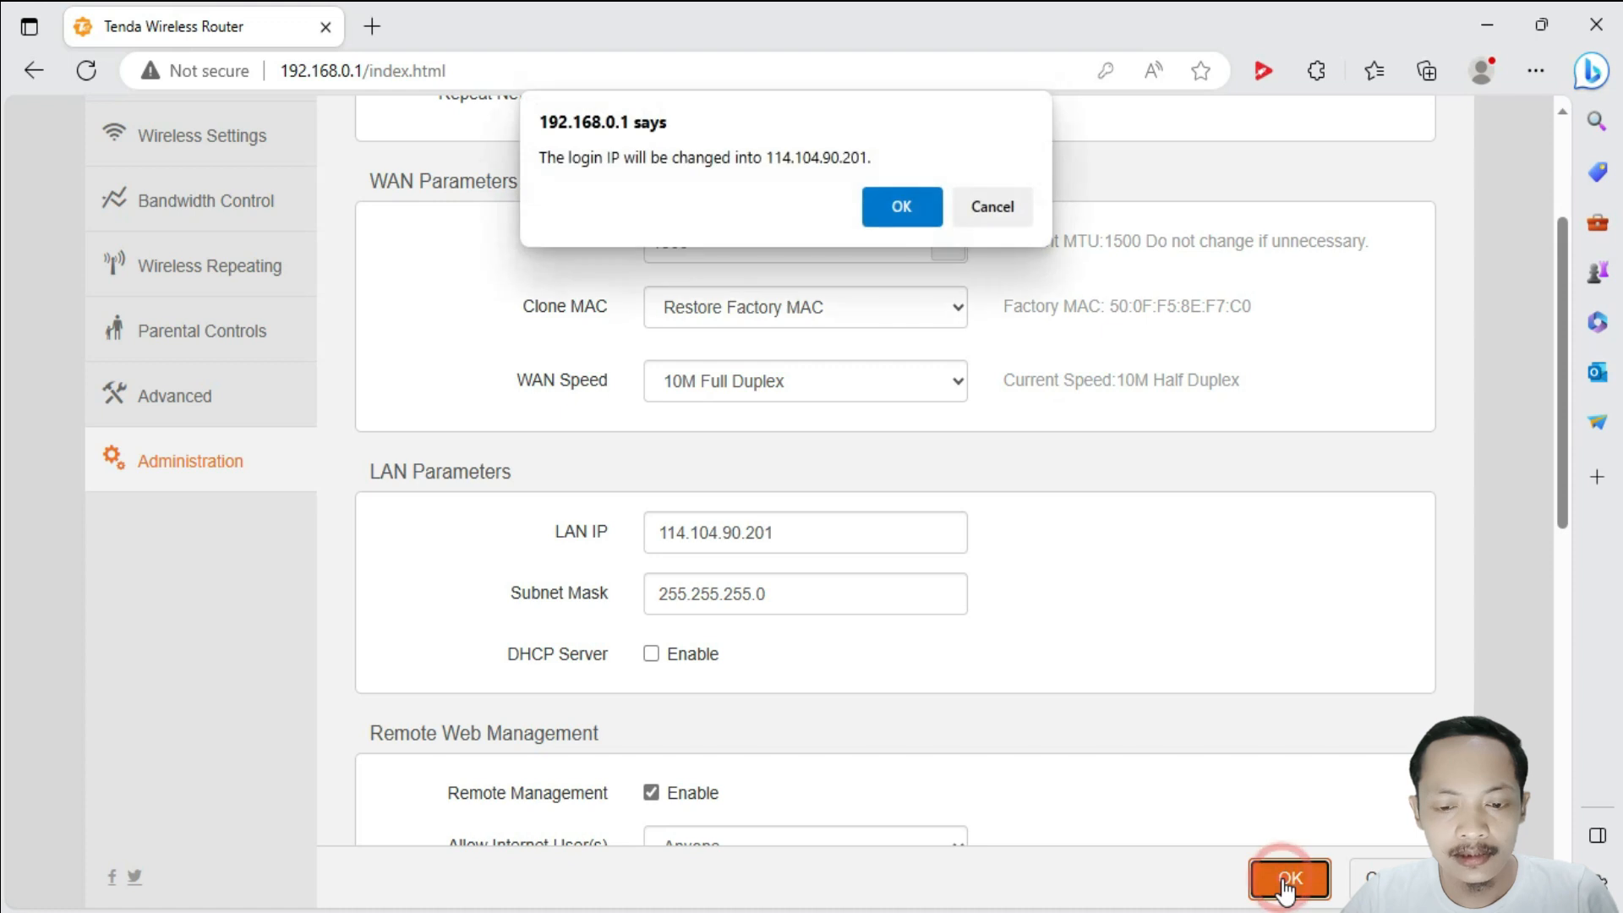
{"action": "left_click", "coordinate": [901, 207]}
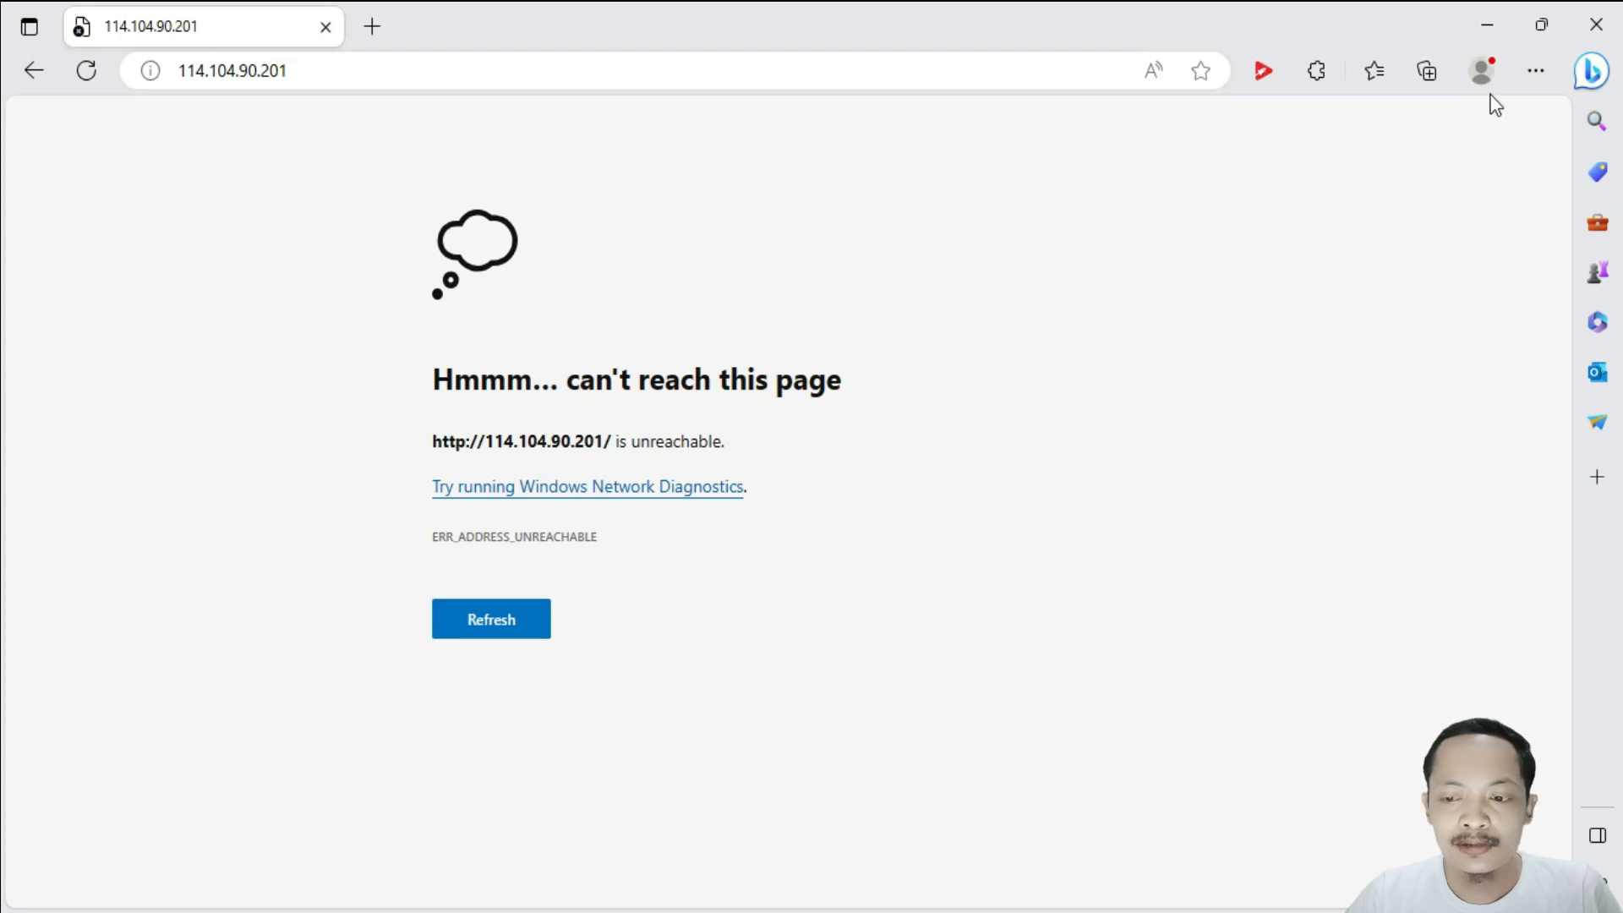
Step: Log in at 114.104.90.201/login.html using the new login password
{"action": "left_click", "coordinate": [1488, 25]}
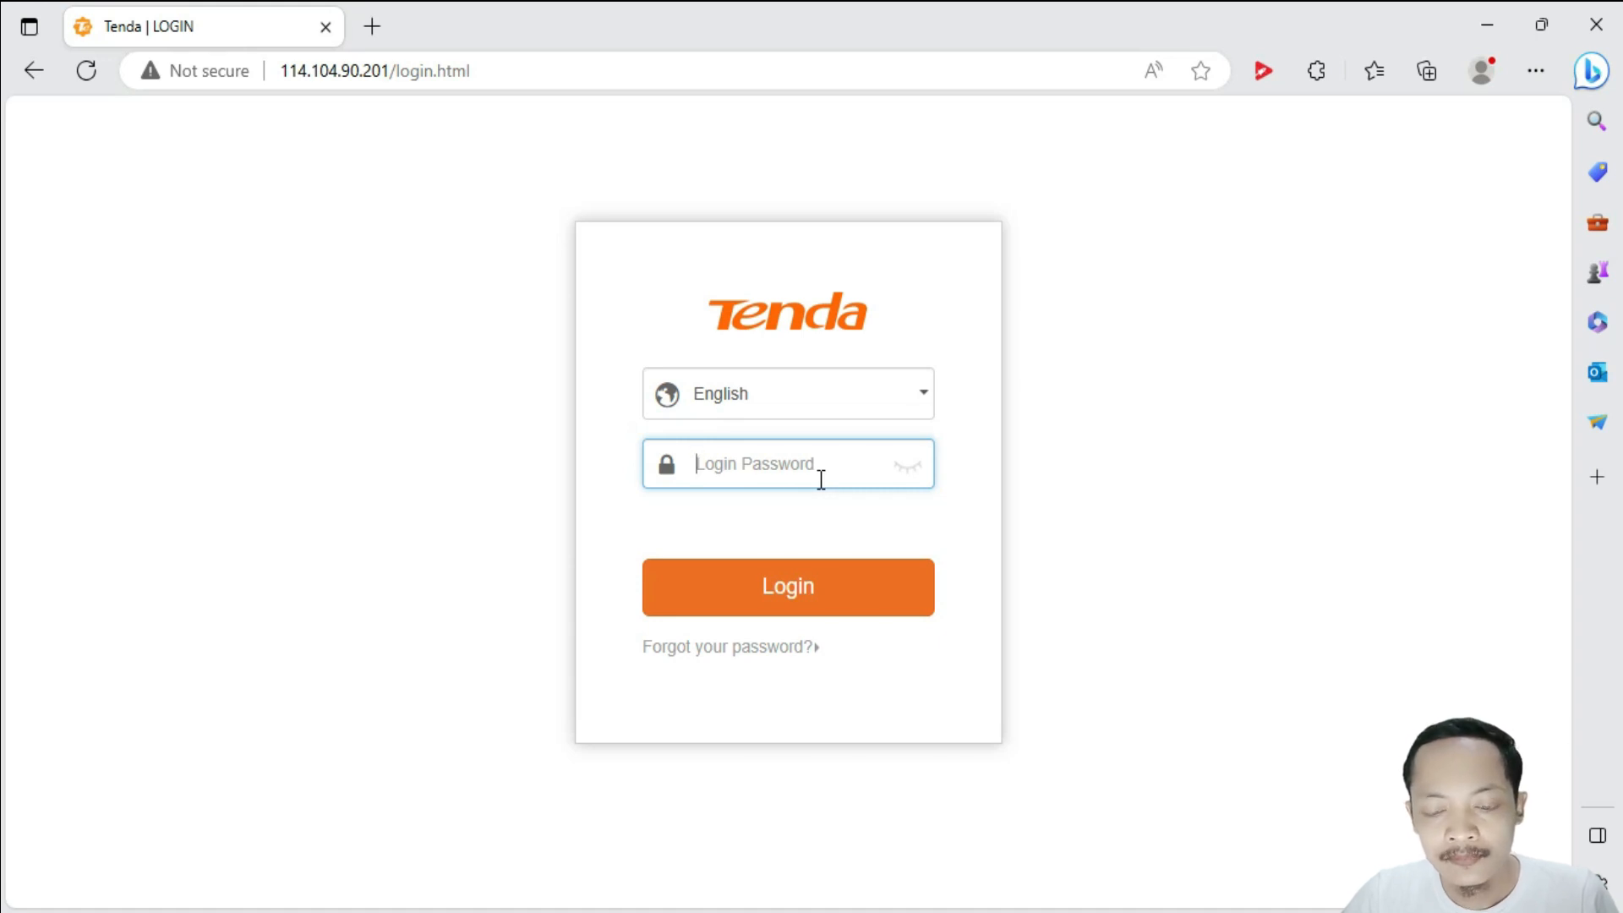
{"action": "type", "text": "••••"}
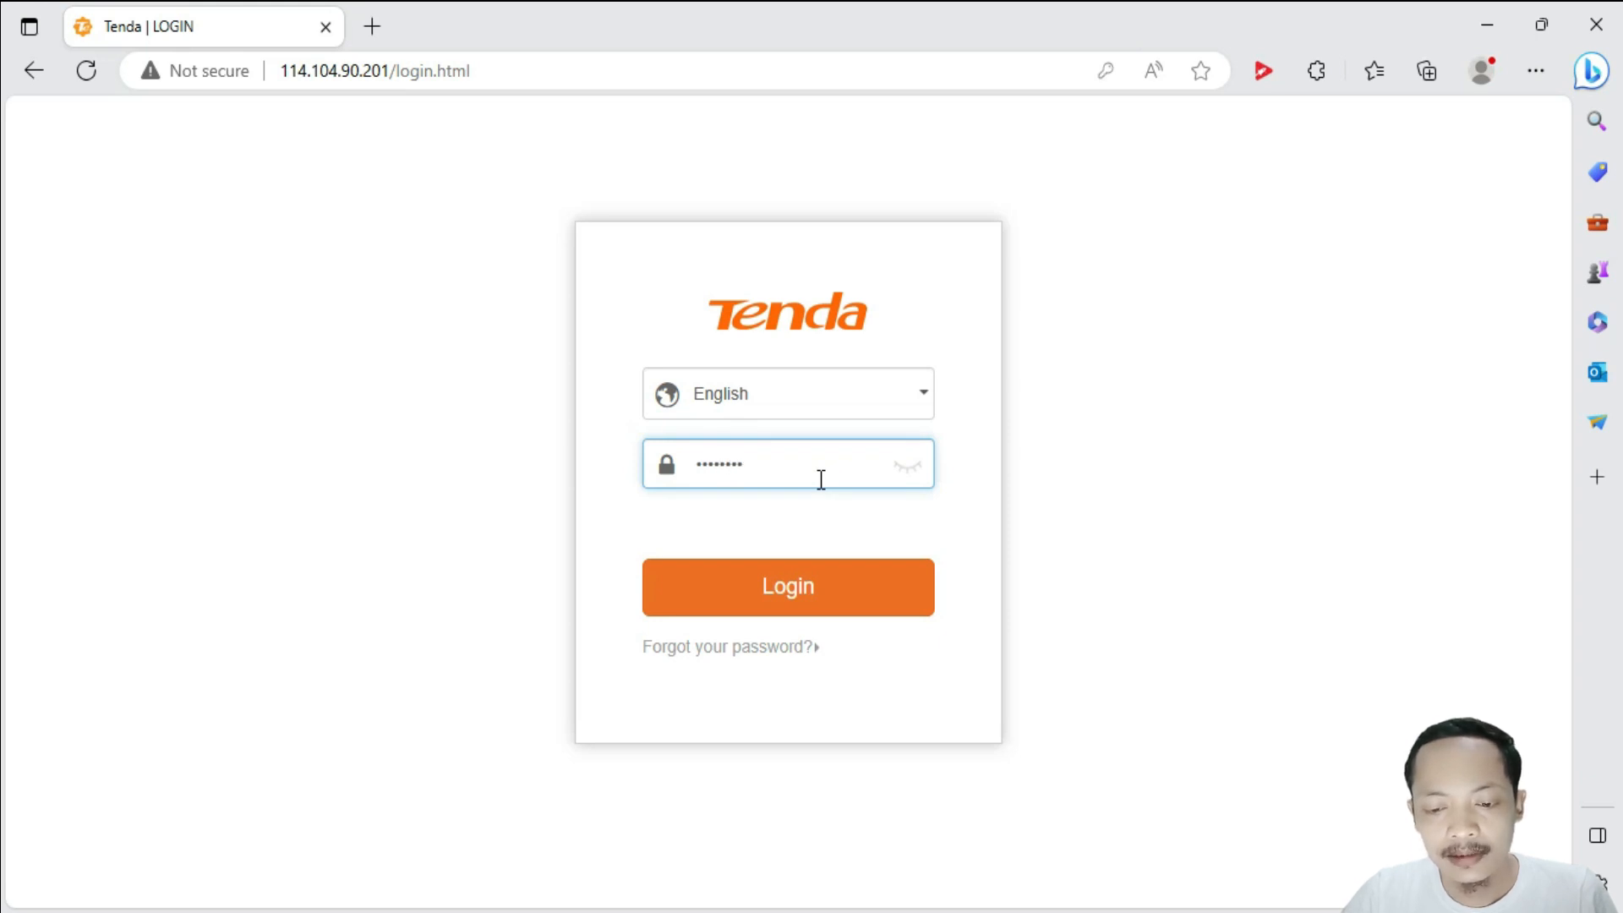
{"action": "left_click", "coordinate": [809, 601]}
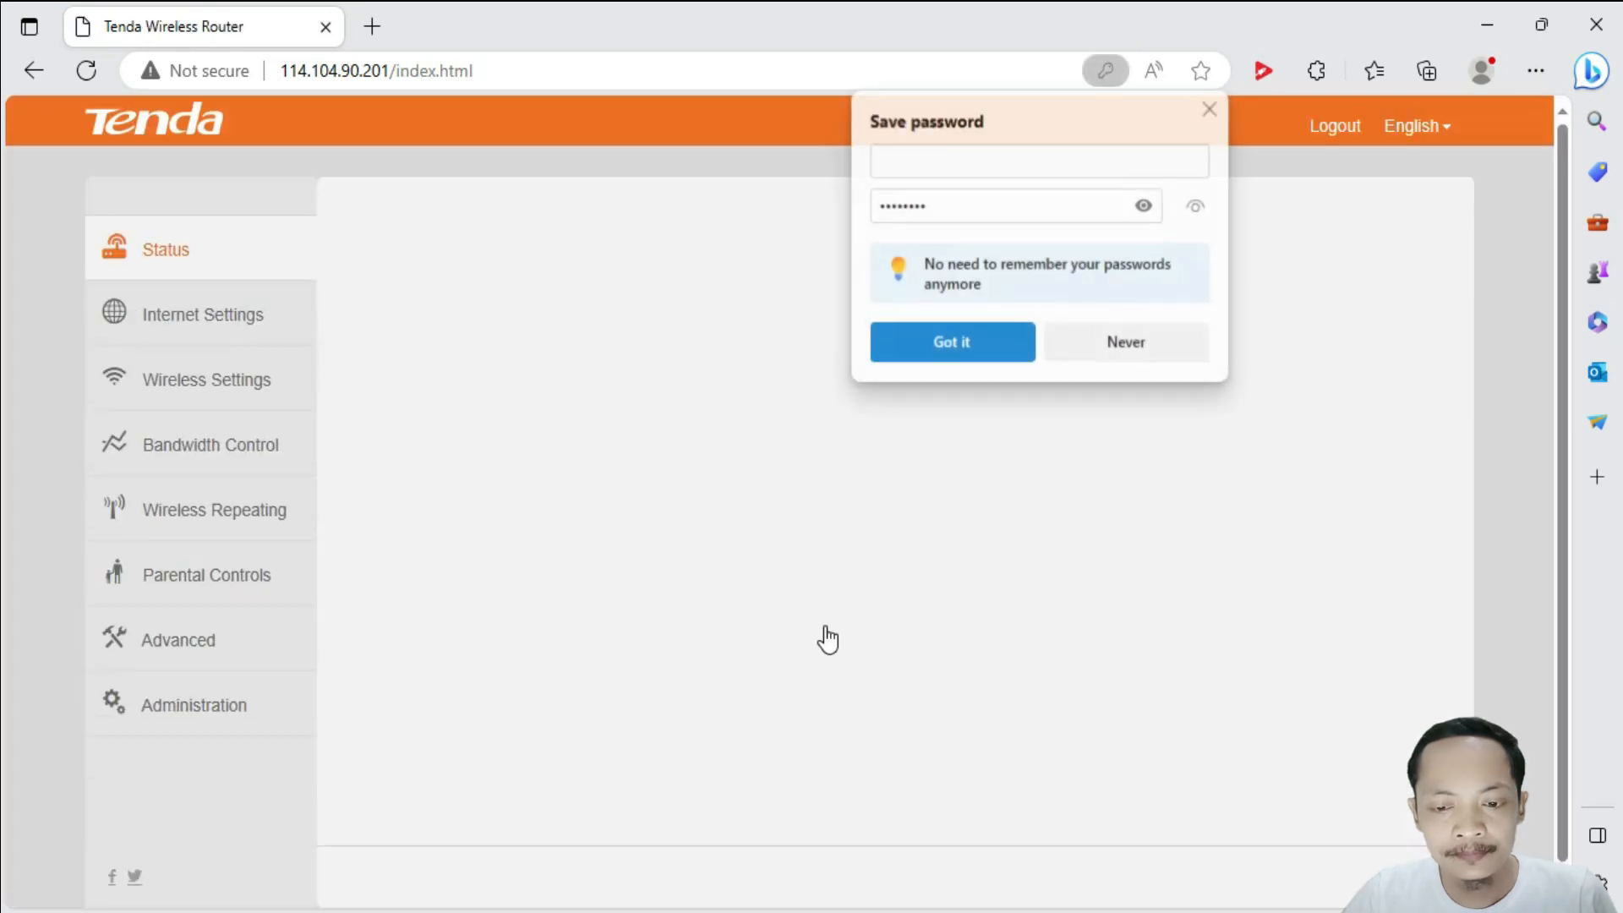
Step: Dismiss the save-password offer and review the Internet Settings, Wireless Settings and Bandwidth Control pages
{"action": "left_click", "coordinate": [1211, 108]}
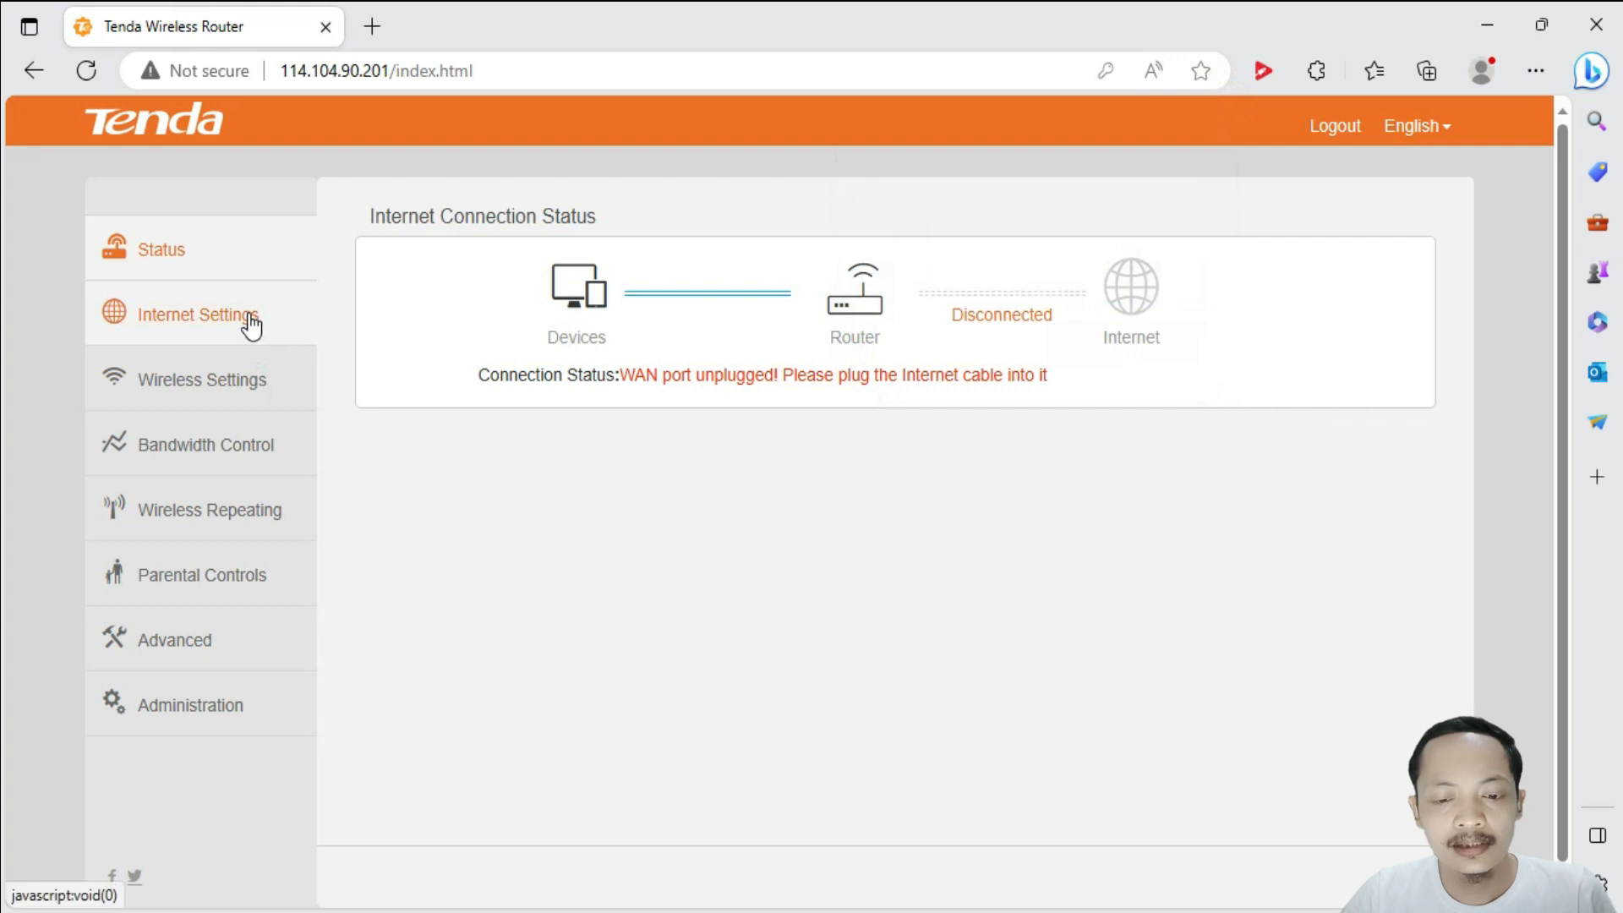
{"action": "left_click", "coordinate": [251, 324]}
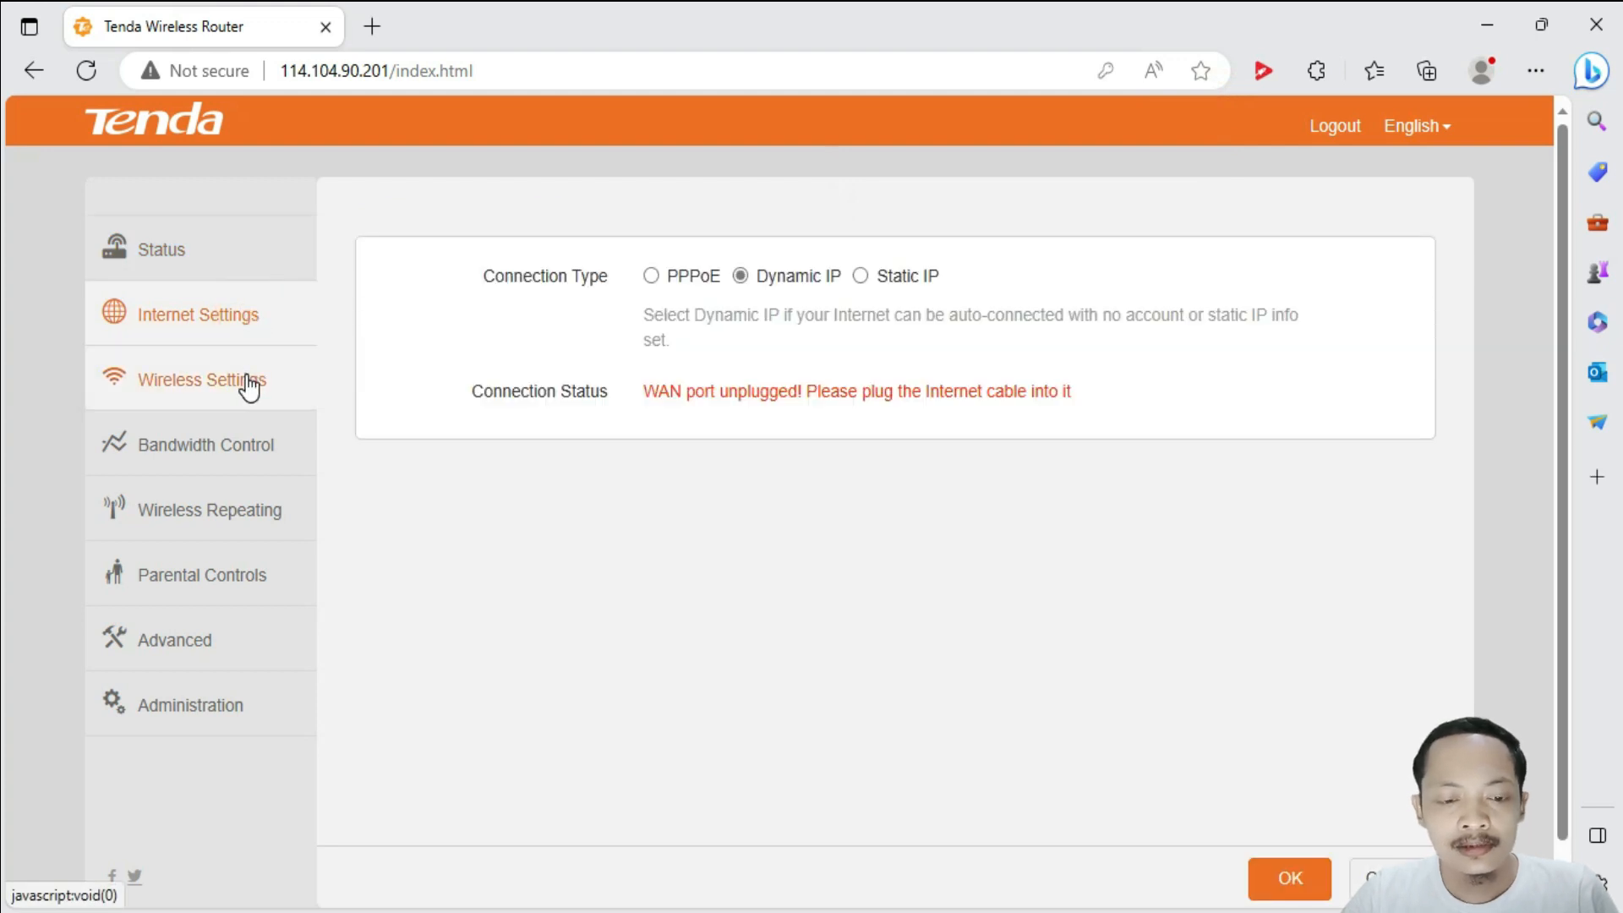
{"action": "left_click", "coordinate": [248, 386]}
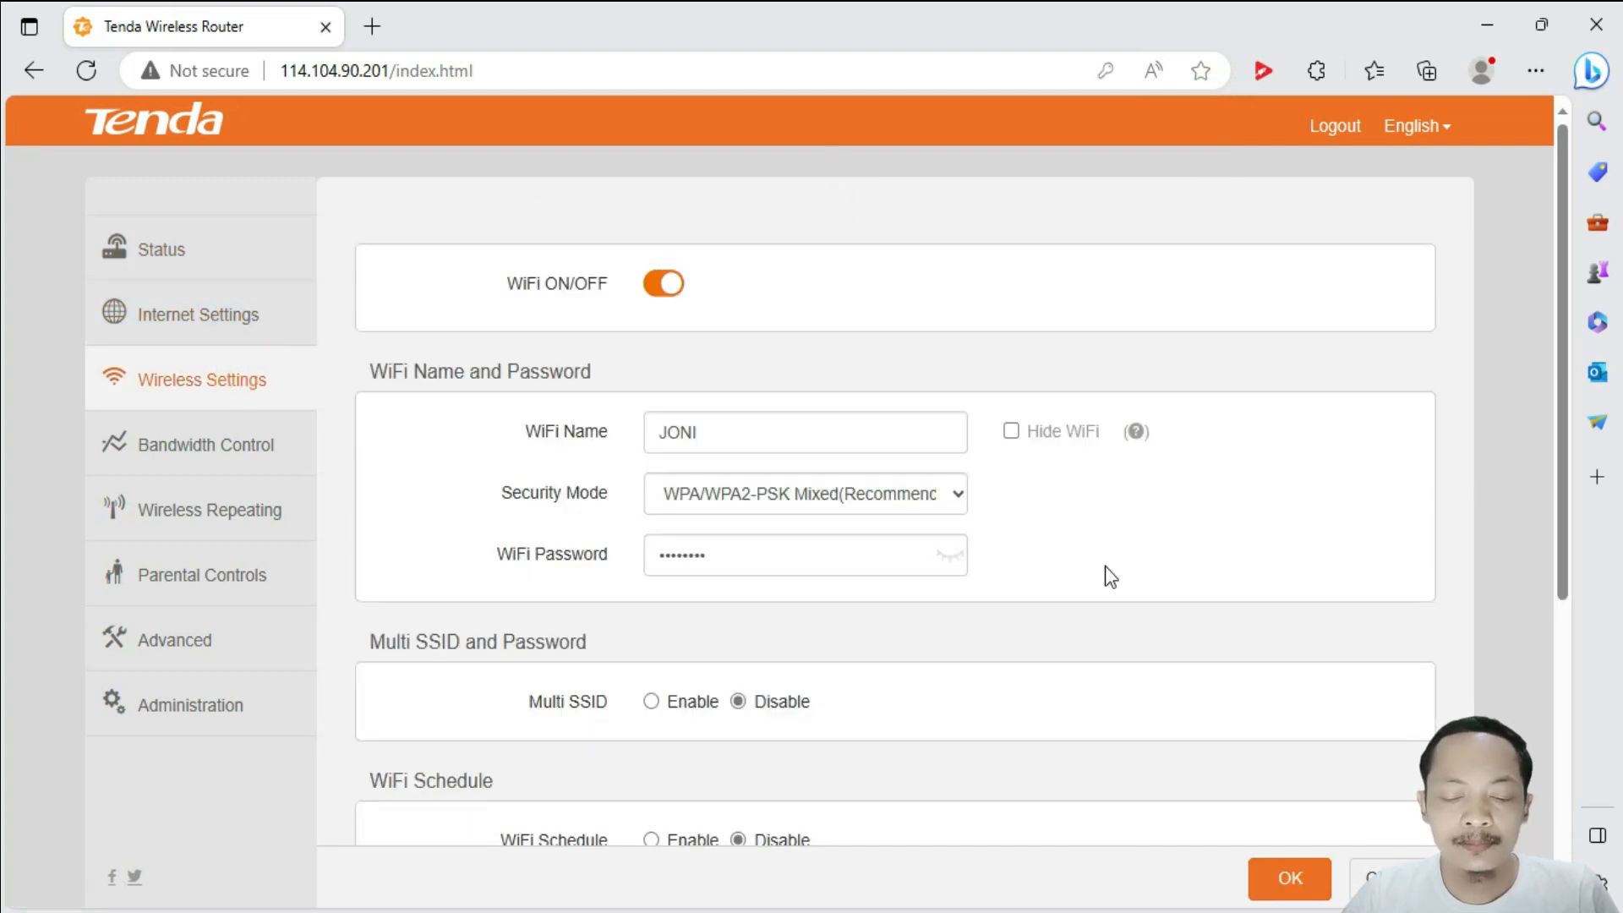
{"action": "scroll", "coordinate": [1111, 568], "scroll_direction": "down", "scroll_amount": 3}
{"action": "scroll", "coordinate": [1112, 564], "scroll_direction": "up", "scroll_amount": 3}
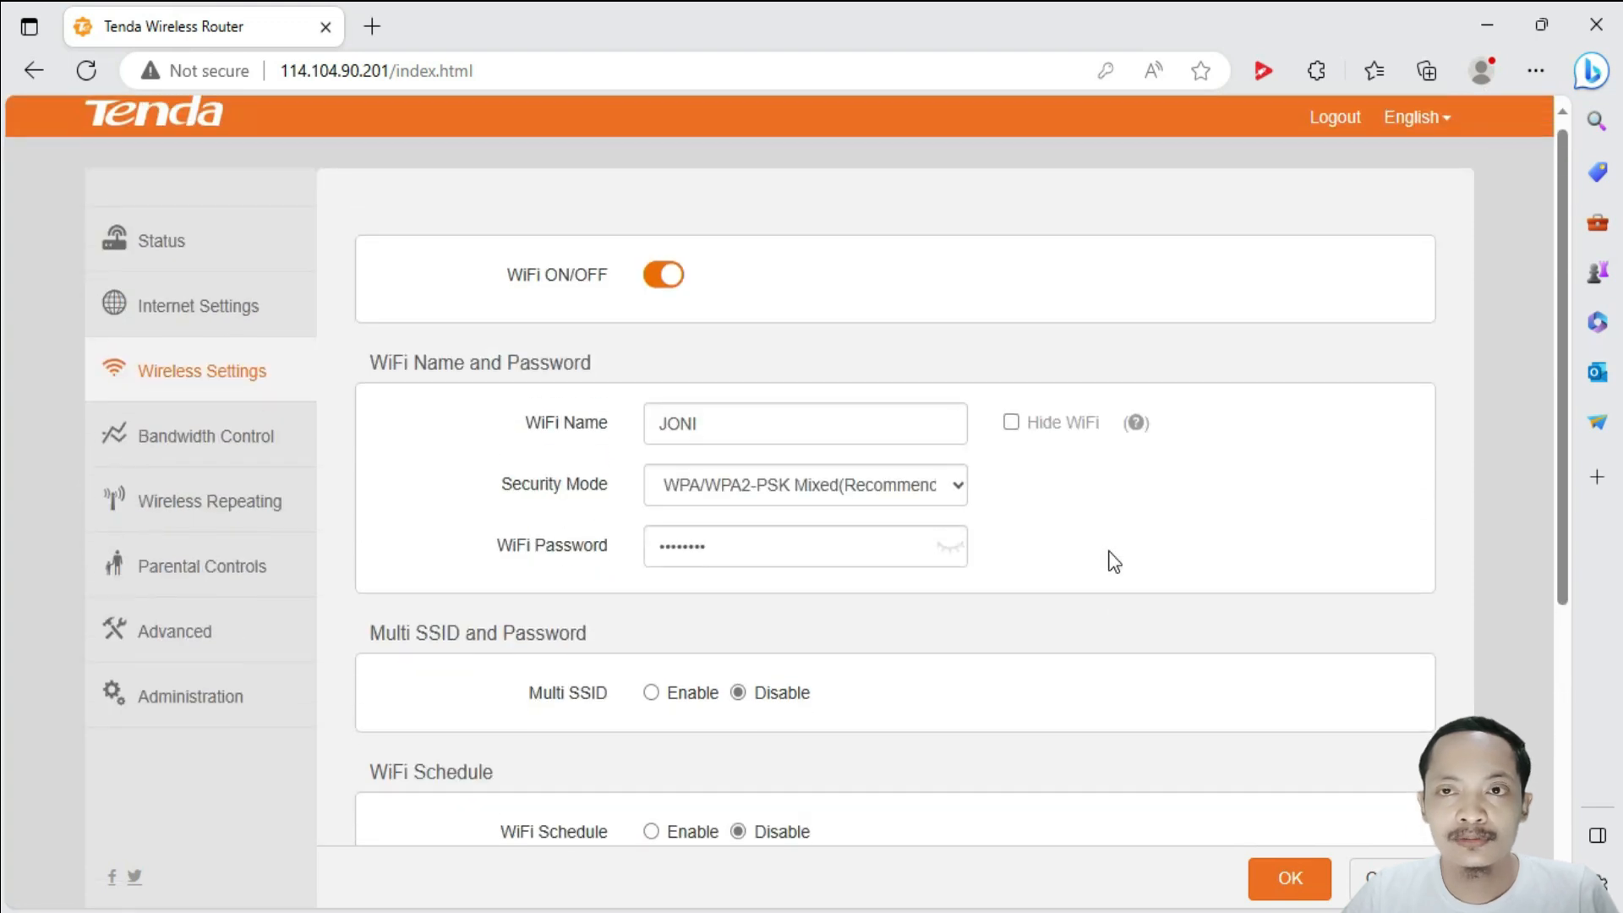
{"action": "left_click", "coordinate": [248, 445]}
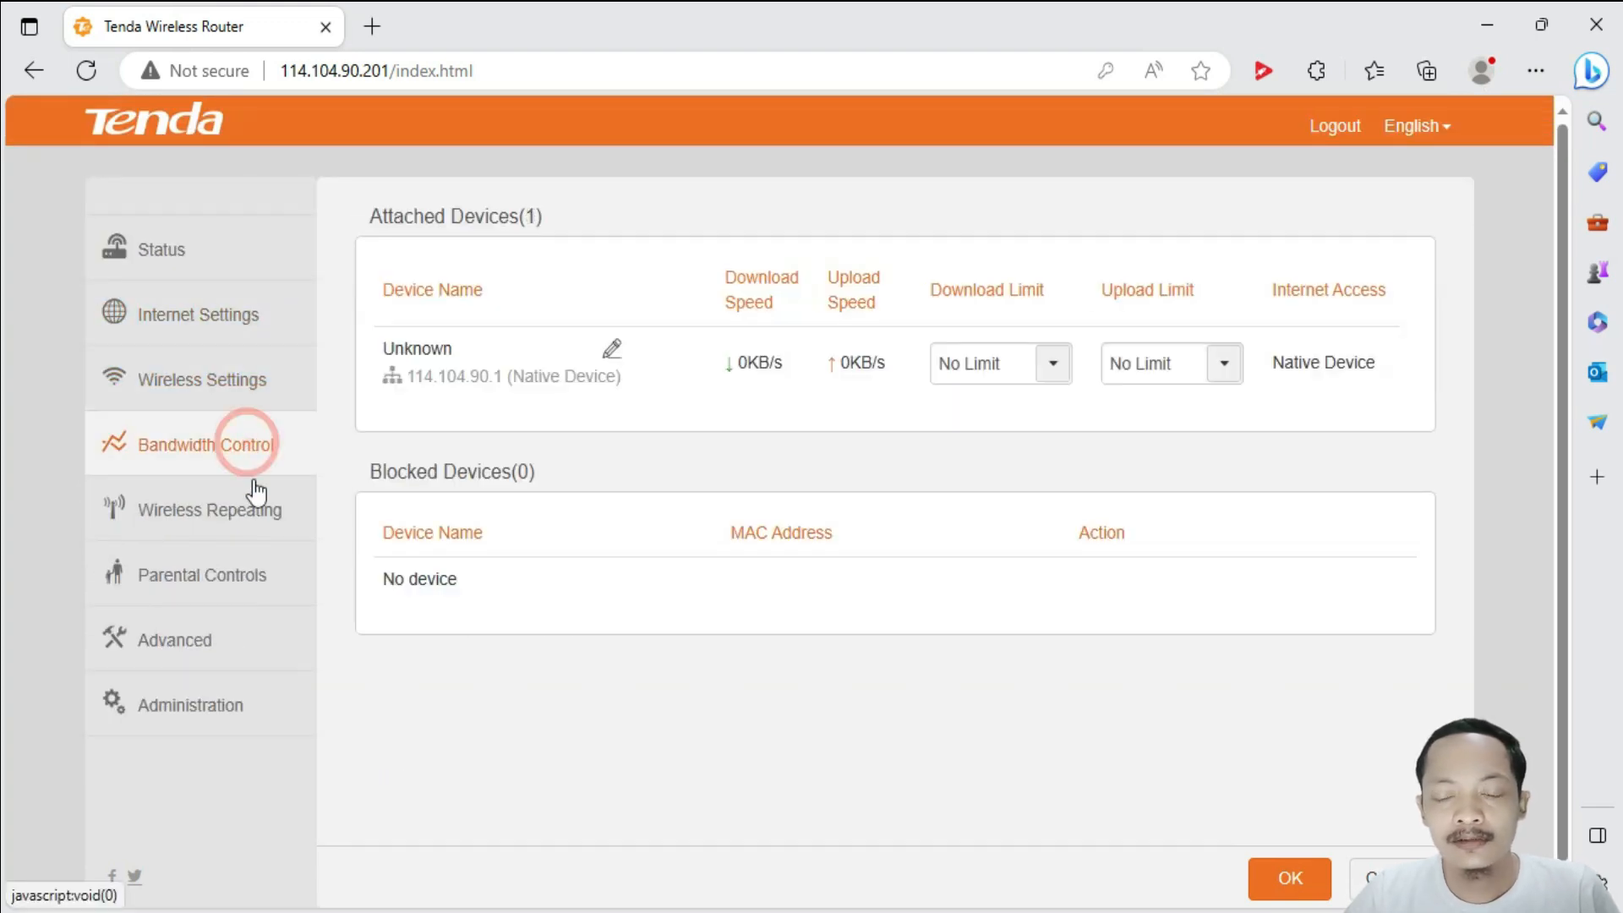
Step: Review Wireless Repeating, Parental Controls, Advanced and Administration, confirming WAN 10M Full Duplex and LAN IP 114.104.90.201, then minimize Edge
{"action": "left_click", "coordinate": [262, 517]}
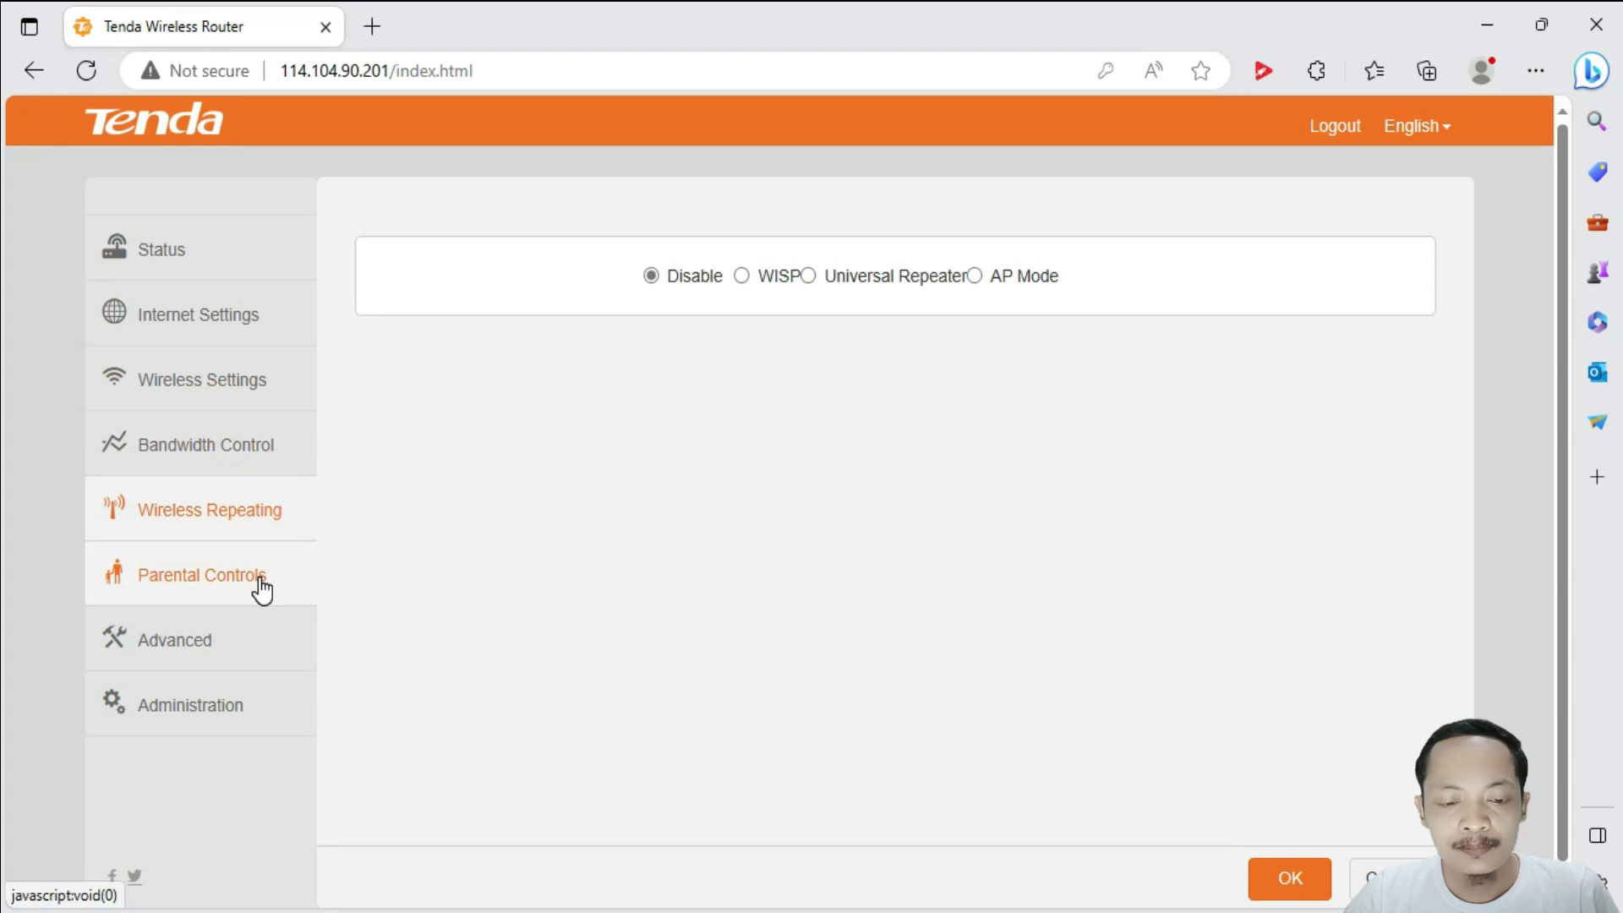
{"action": "left_click", "coordinate": [259, 589]}
{"action": "left_click", "coordinate": [243, 646]}
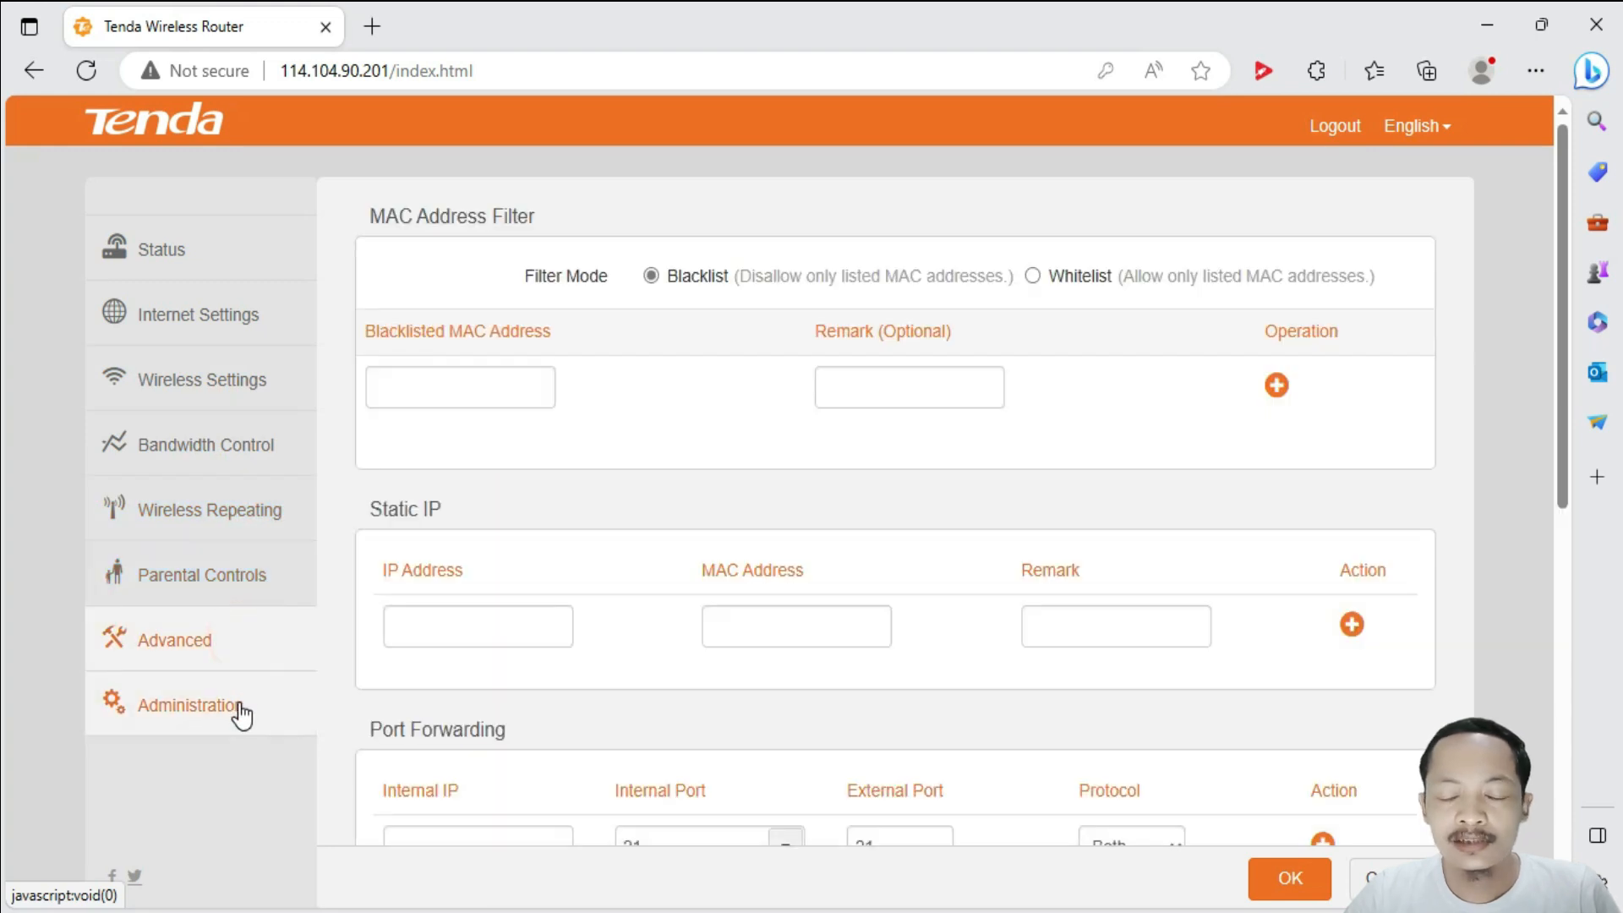
{"action": "left_click", "coordinate": [240, 708]}
{"action": "scroll", "coordinate": [1141, 515], "scroll_direction": "down", "scroll_amount": 10}
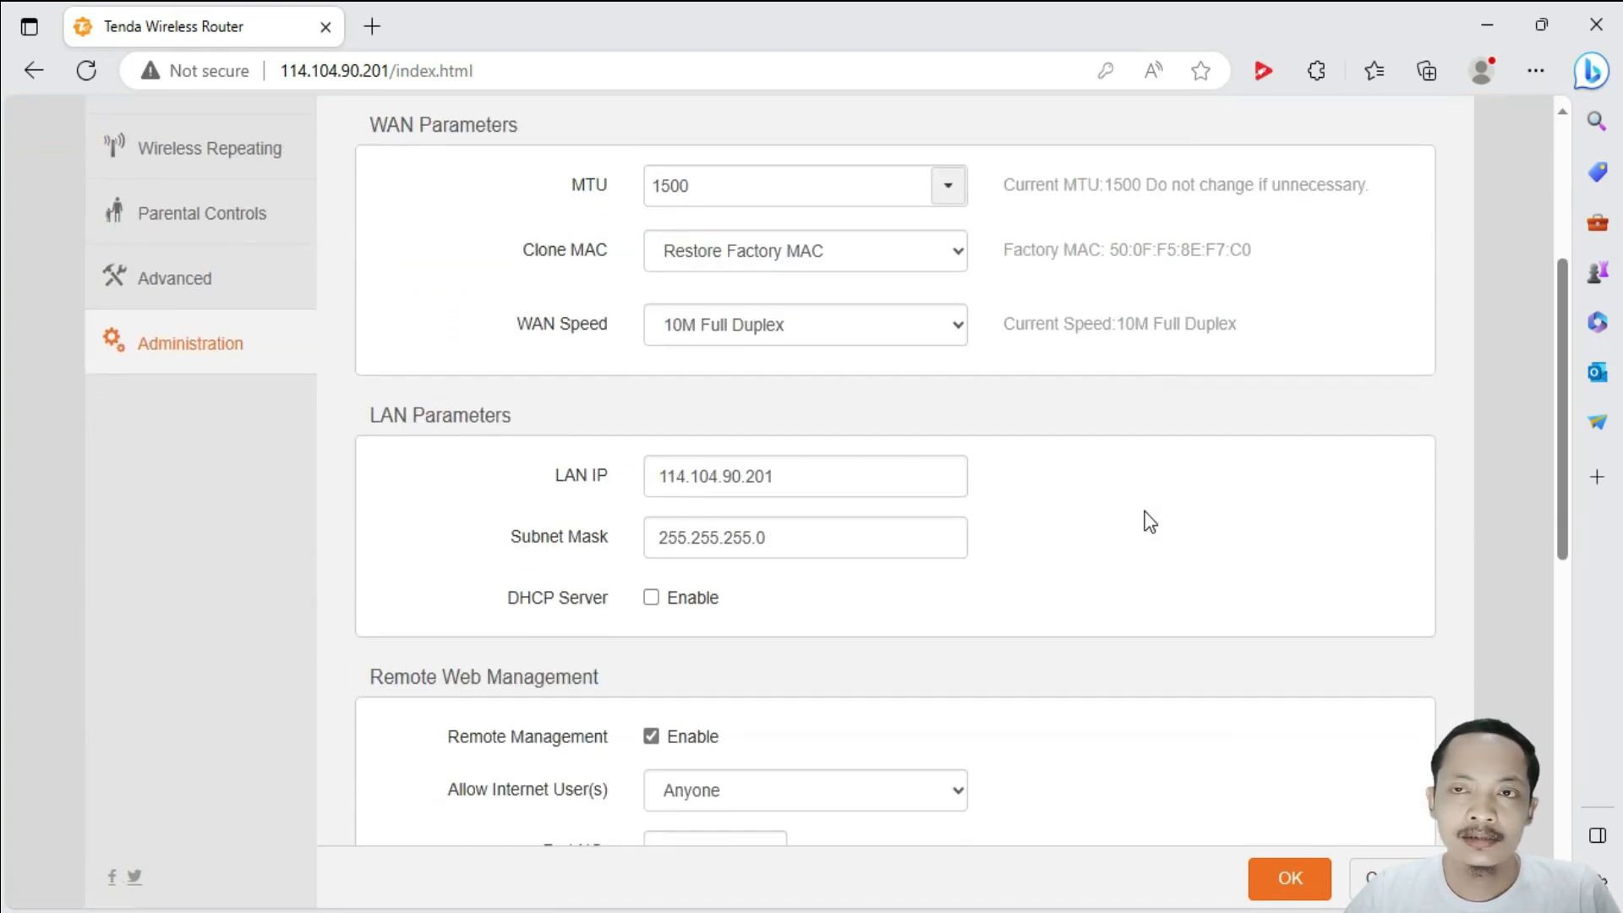
{"action": "scroll", "coordinate": [1148, 517], "scroll_direction": "down", "scroll_amount": 4}
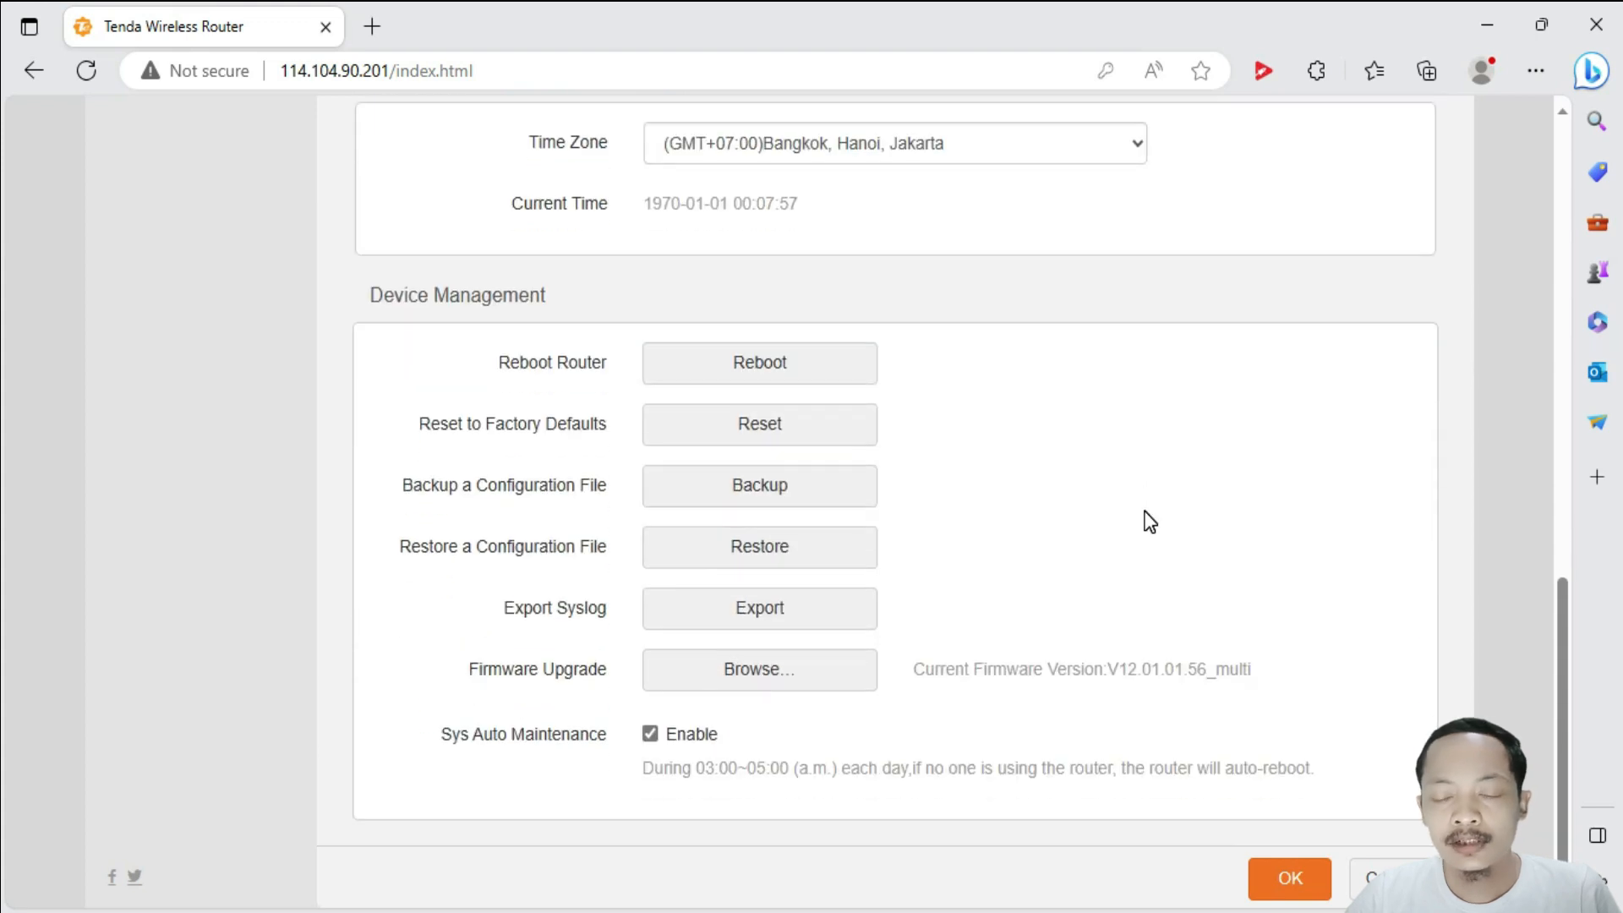
{"action": "scroll", "coordinate": [1149, 521], "scroll_direction": "up", "scroll_amount": 14}
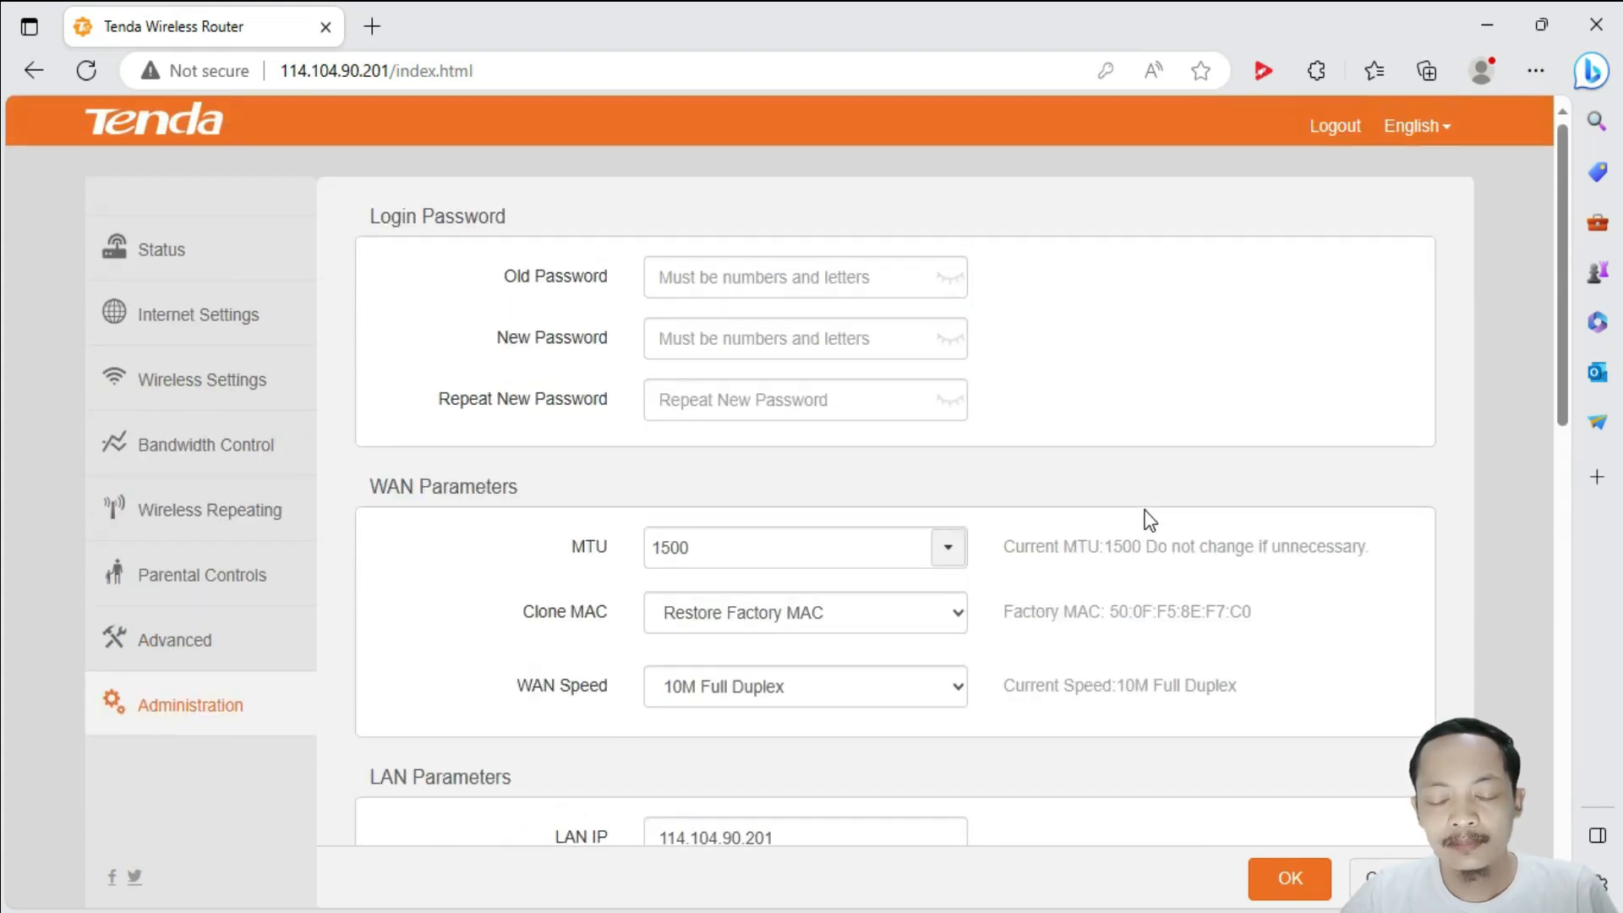
{"action": "left_click", "coordinate": [1485, 23]}
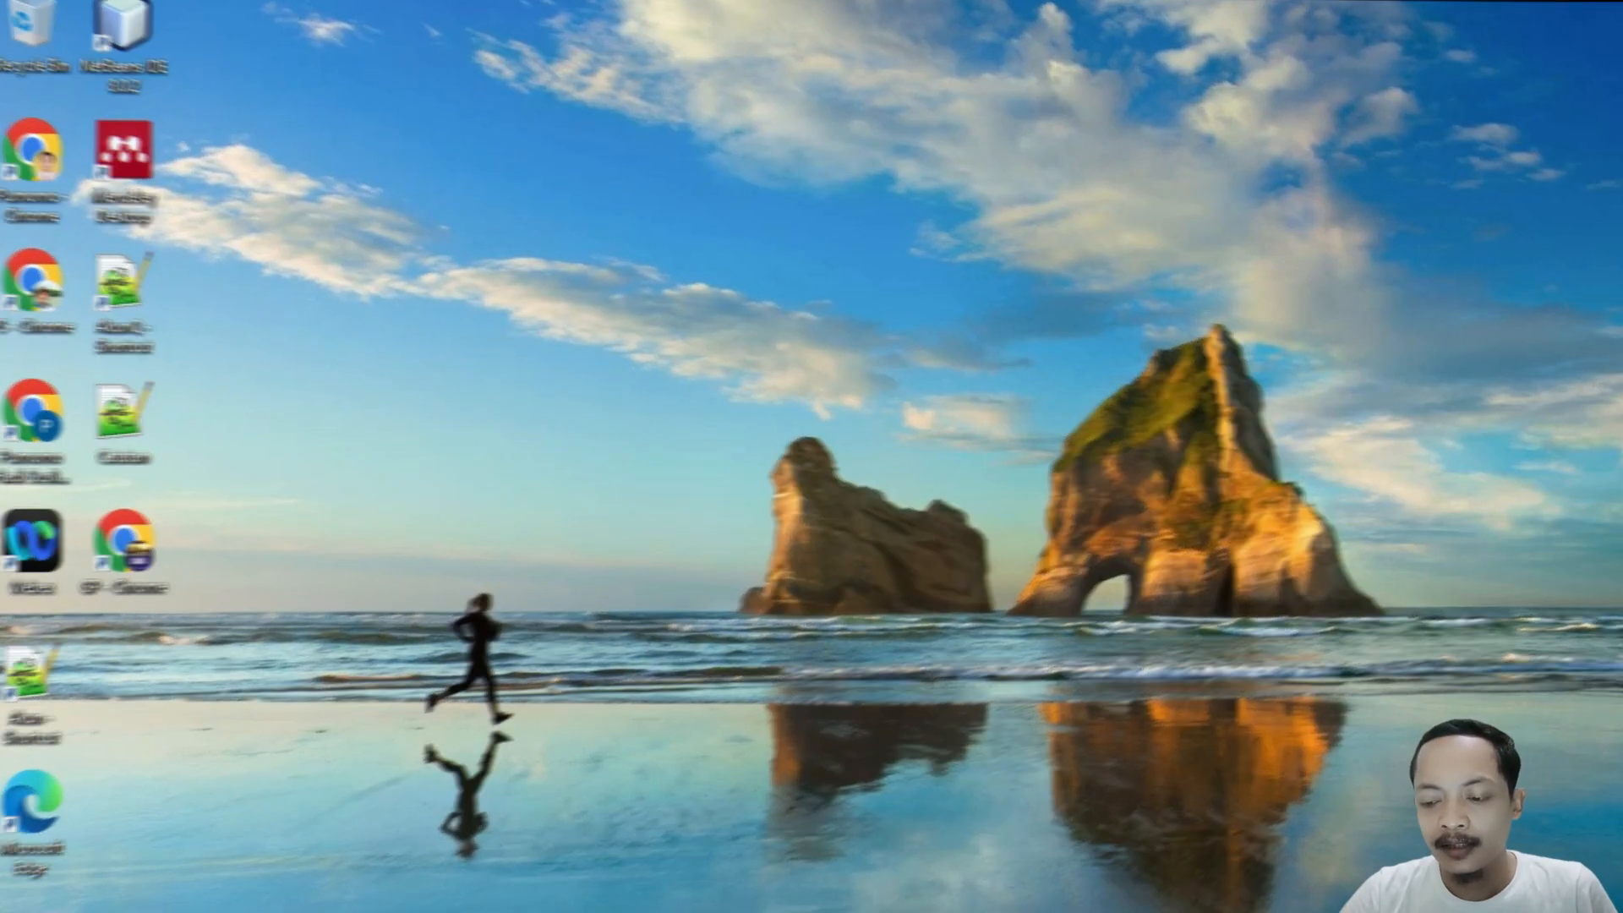